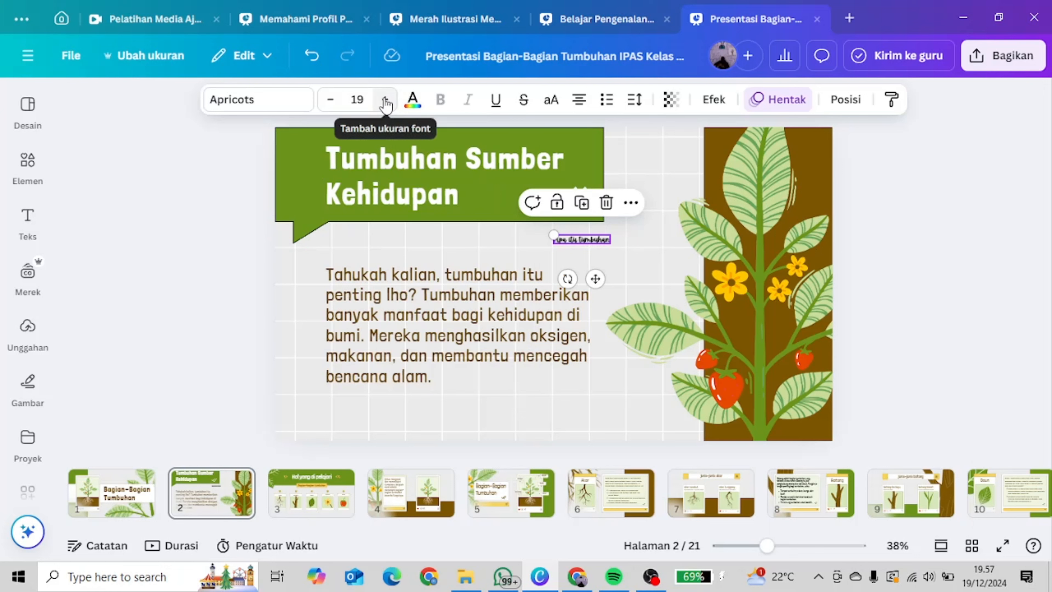
Step: Increase the font size of the small "Apa itu tumbuhan" text on slide 2 to 25
click(386, 101)
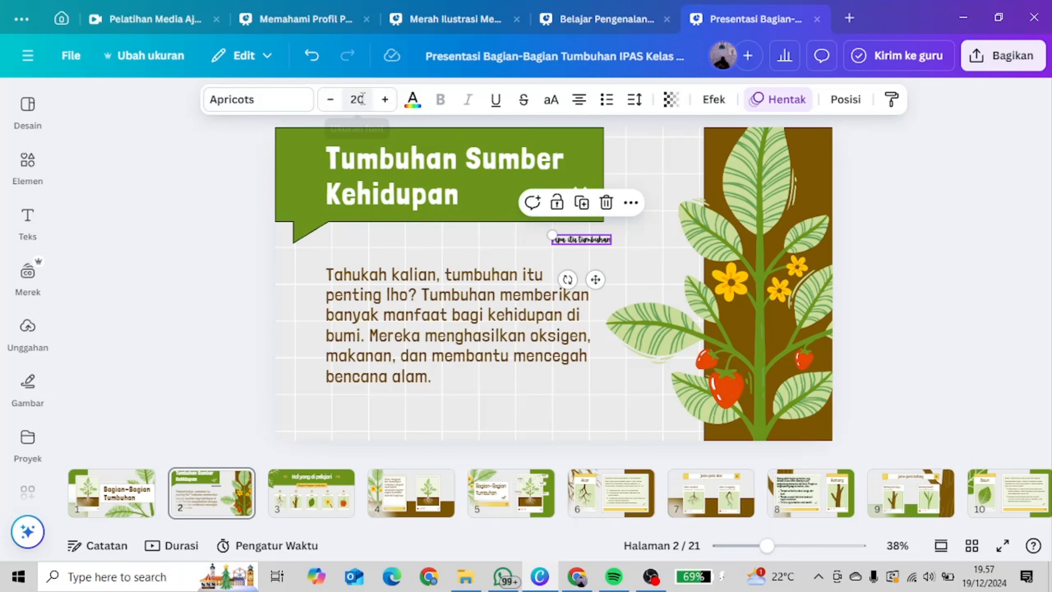
click(386, 101)
click(385, 102)
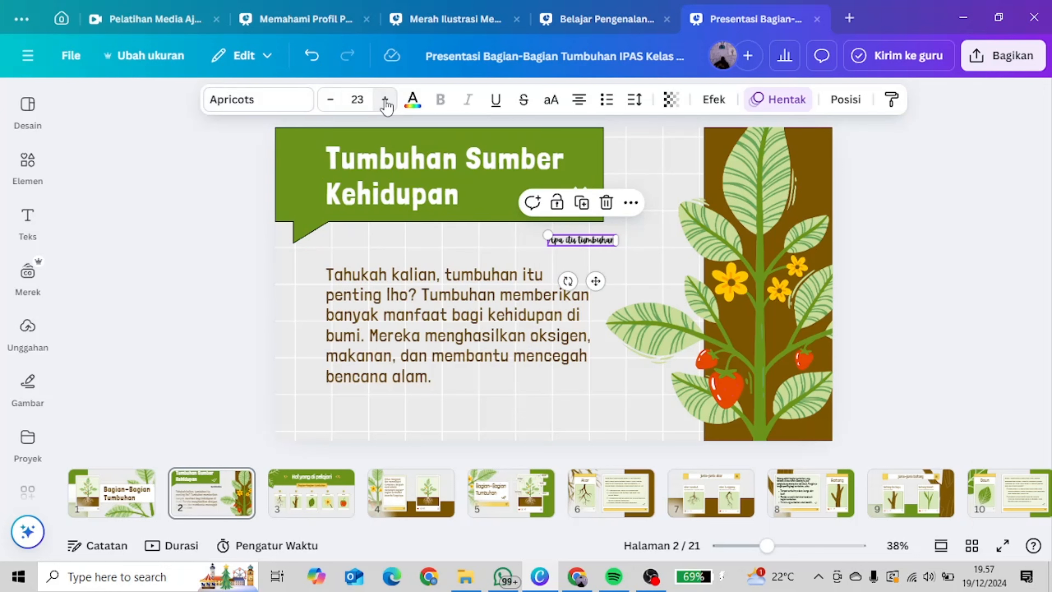
click(385, 102)
click(385, 101)
click(981, 236)
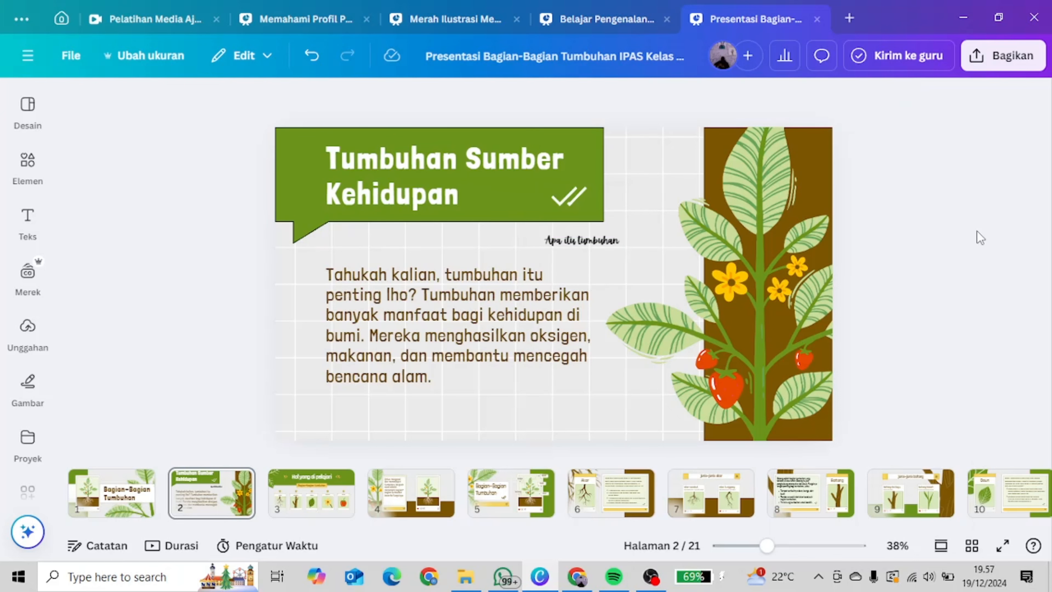
Step: Browse the fonts available for the "Apa itu tumbuhan" text, including the recommended, popular and Pro ones, without changing its font
click(572, 244)
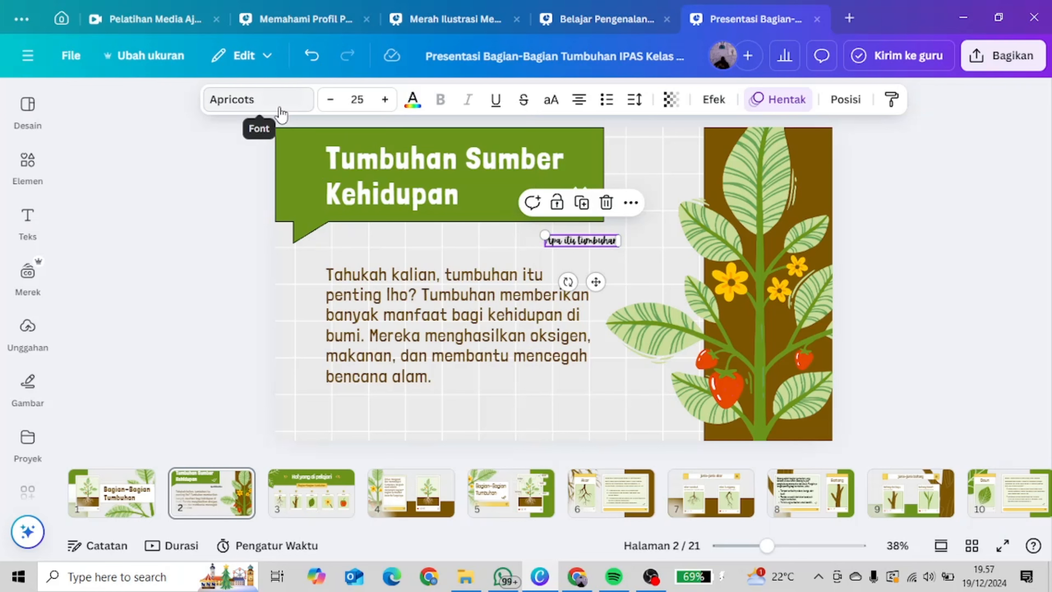
click(289, 109)
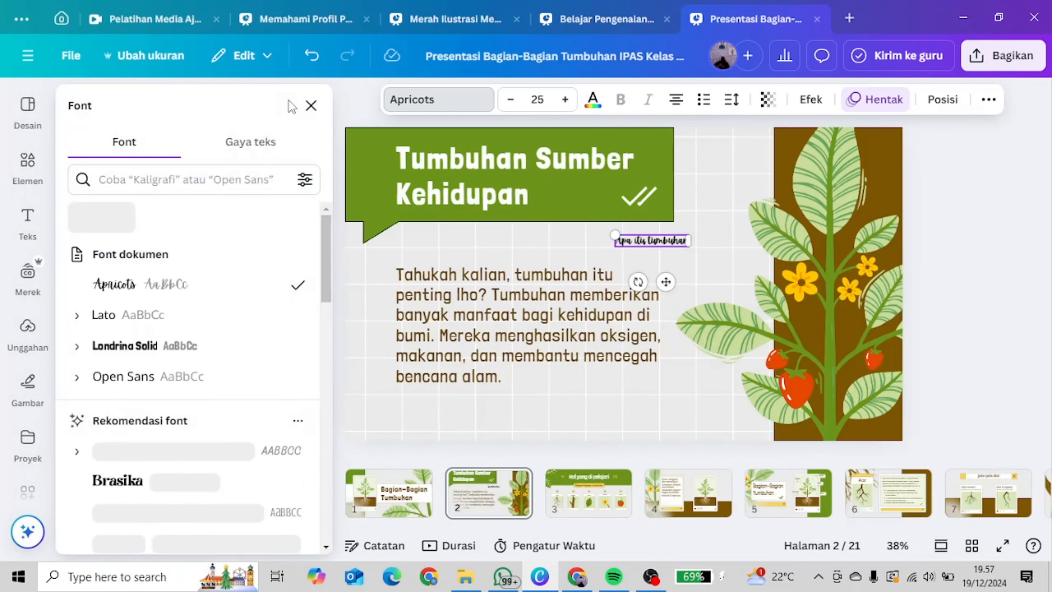
scroll(199, 296, down, 5)
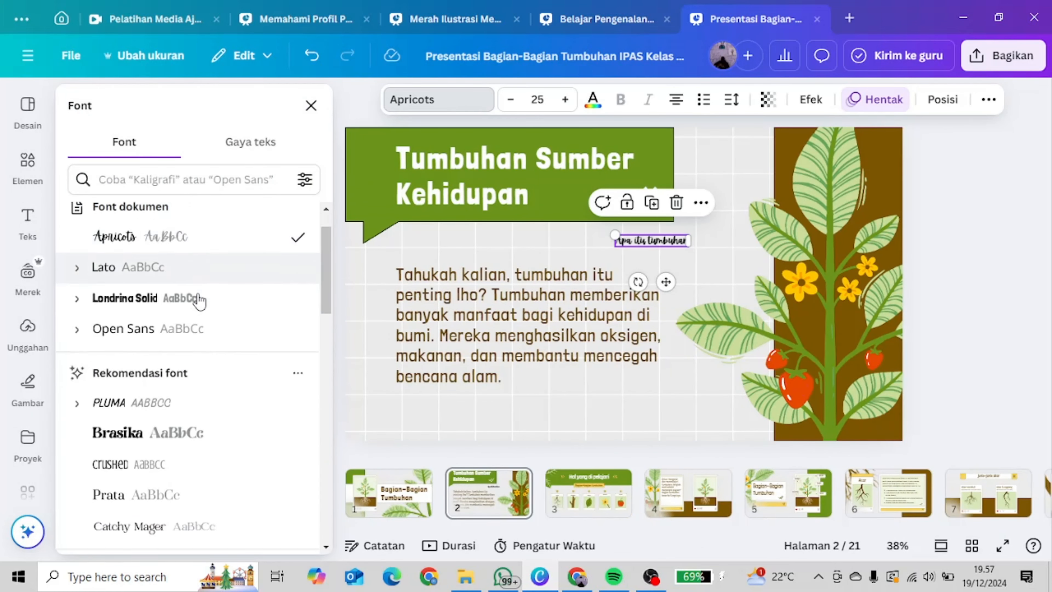
scroll(199, 295, up, 2)
scroll(200, 294, up, 3)
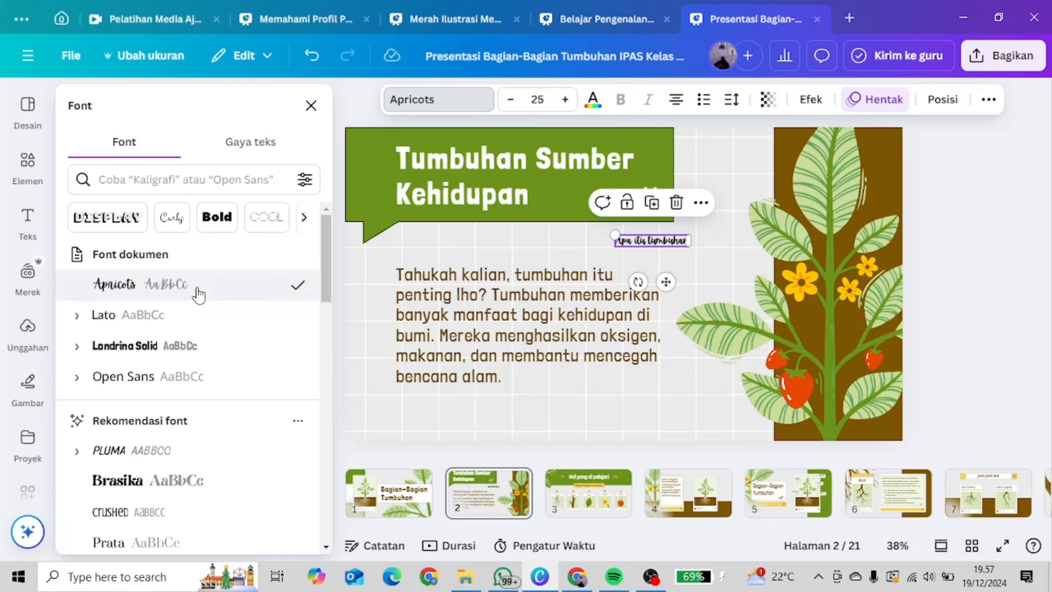
scroll(199, 295, down, 2)
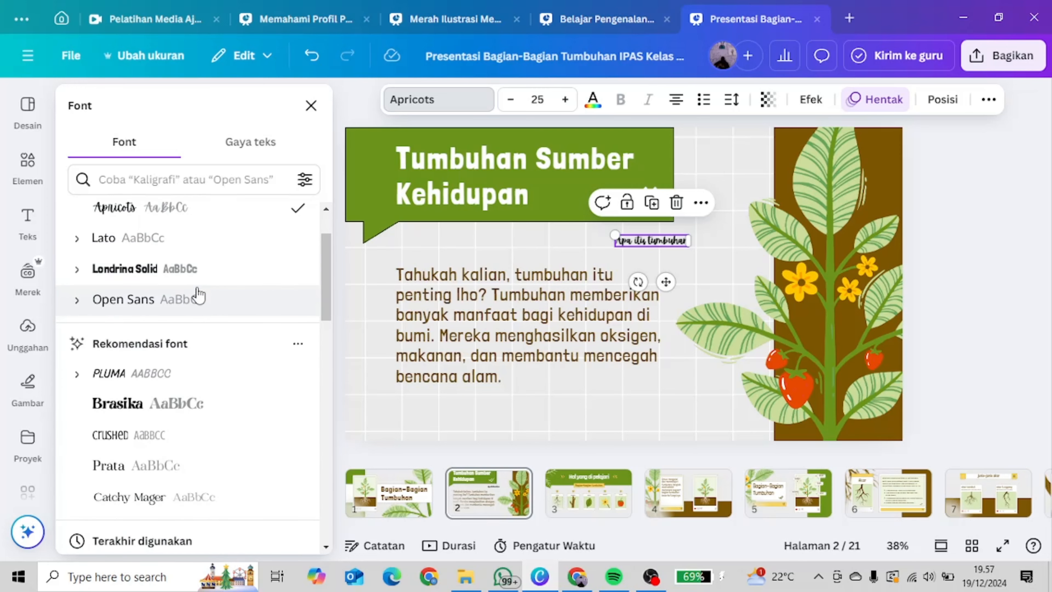
scroll(205, 323, down, 10)
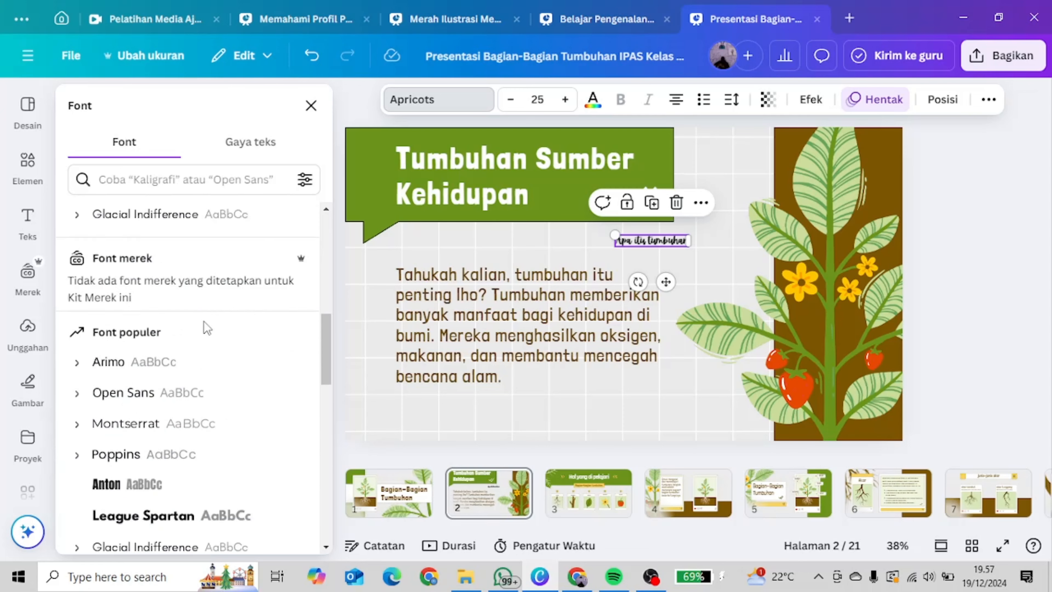
scroll(205, 323, up, 8)
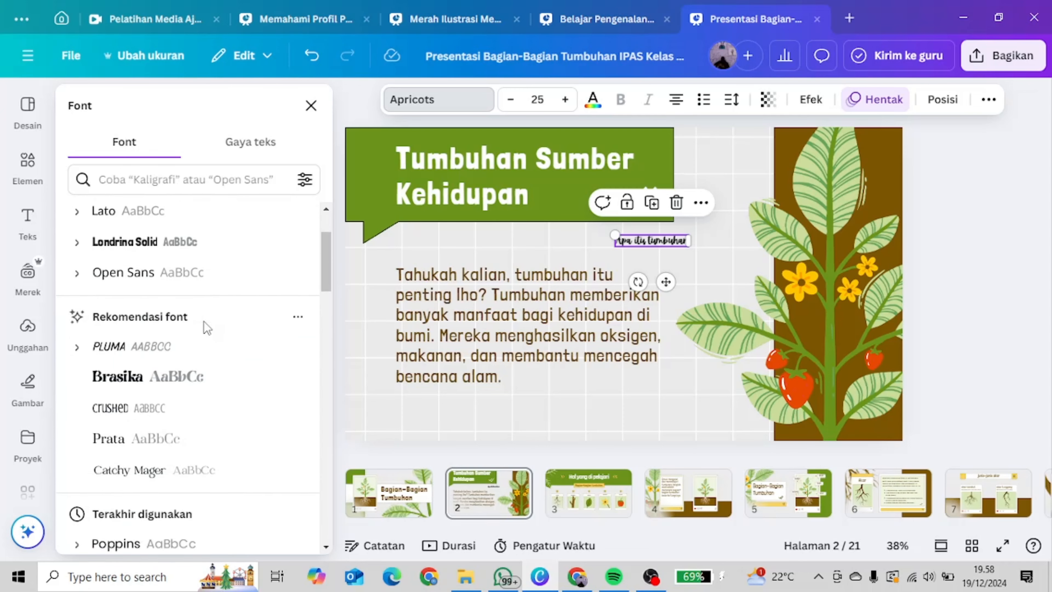
scroll(204, 322, down, 12)
scroll(205, 322, down, 4)
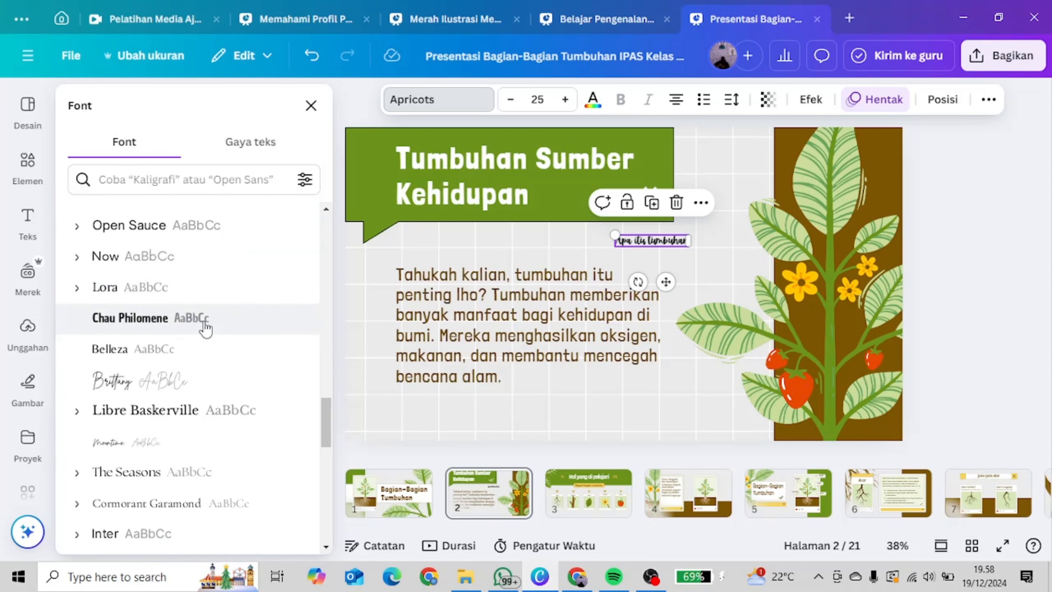
scroll(204, 328, down, 15)
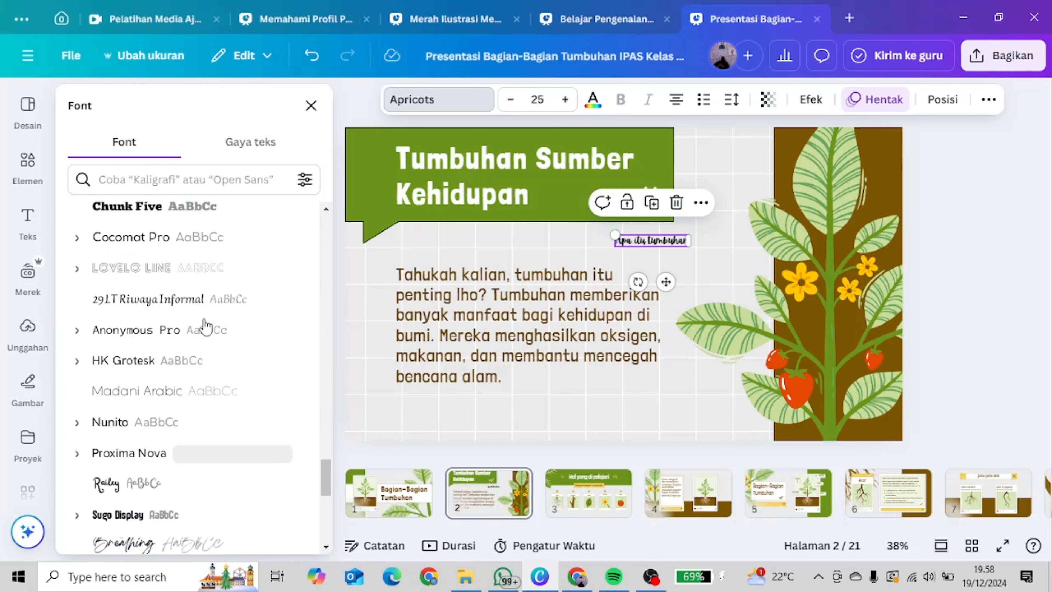
scroll(205, 327, up, 10)
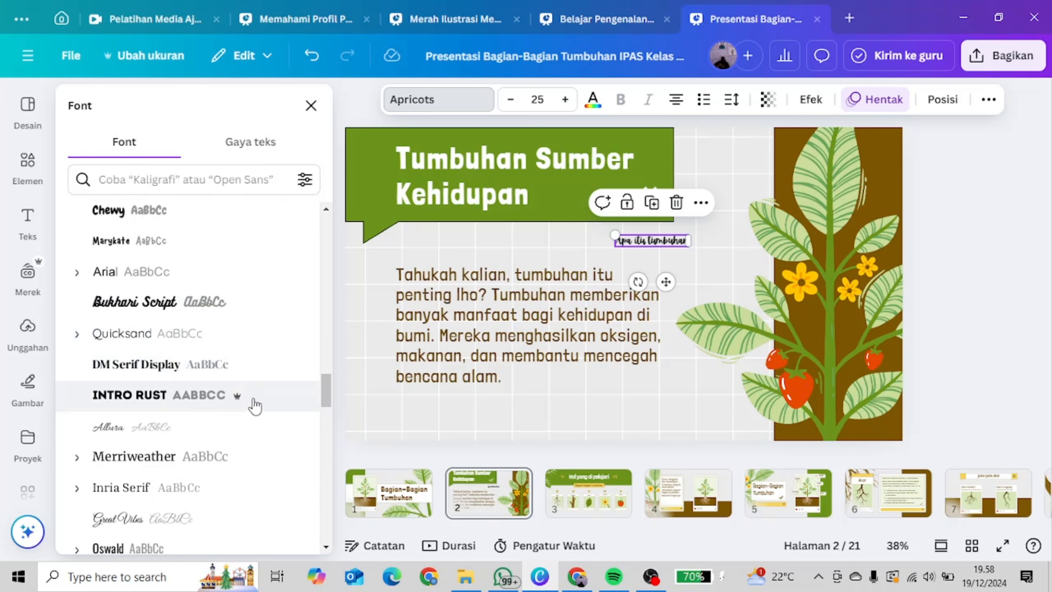
mouse_move(240, 402)
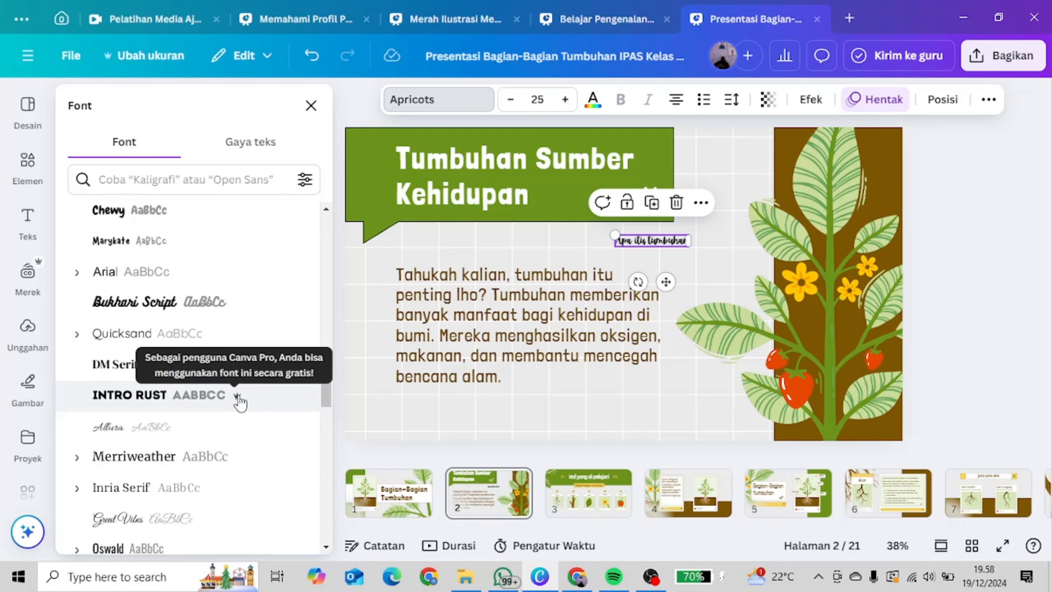
scroll(240, 402, down, 15)
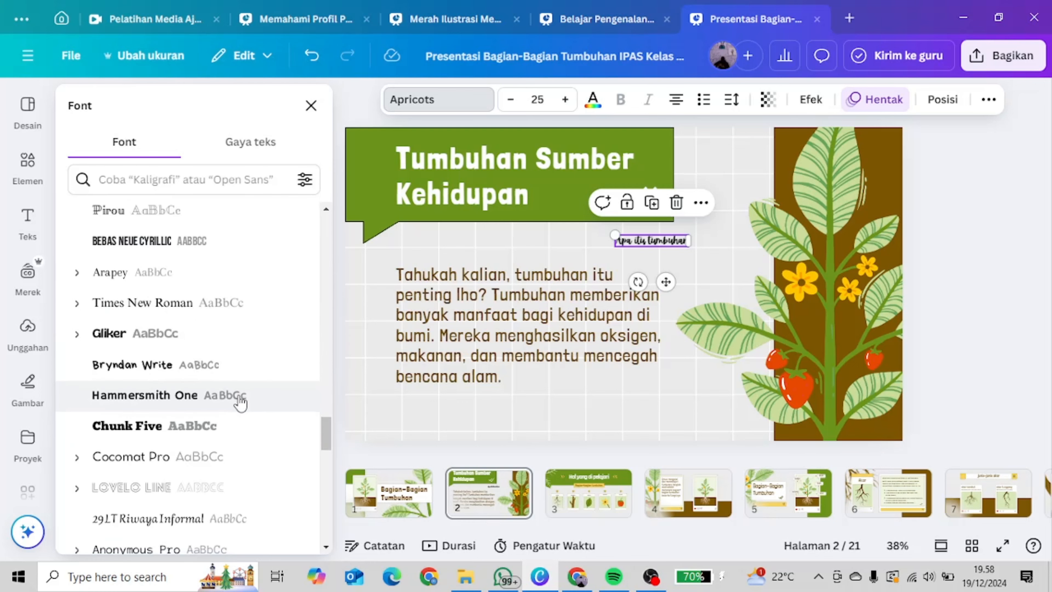
scroll(239, 402, down, 5)
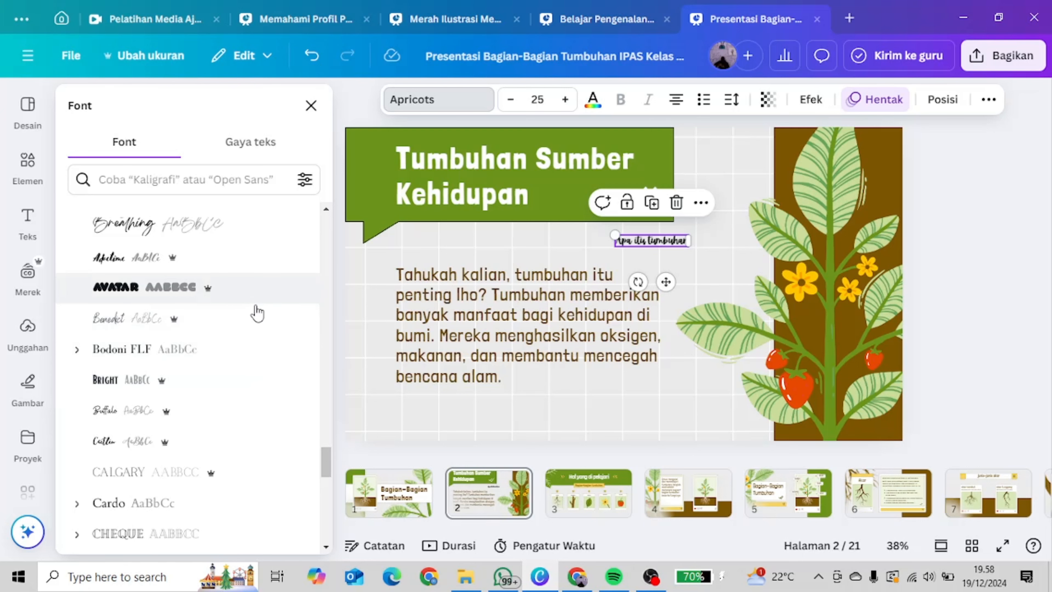
click(1000, 265)
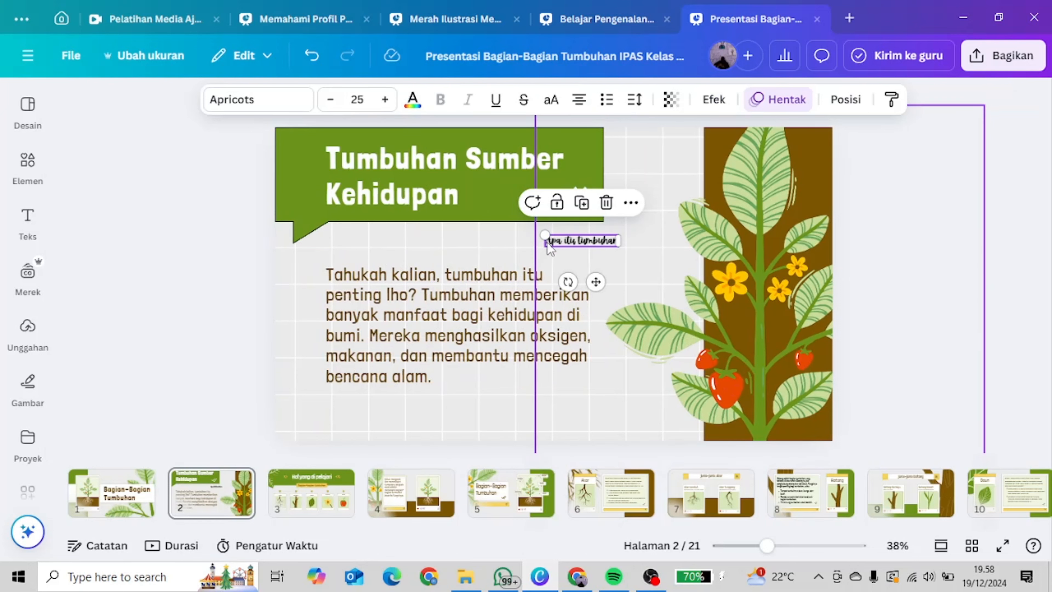
click(616, 275)
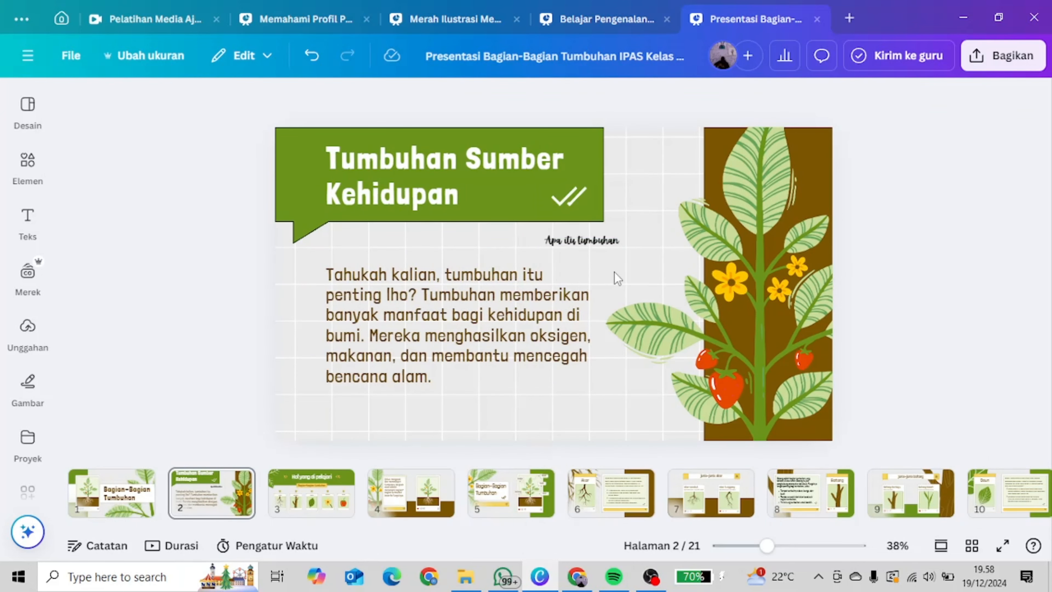
Step: Compare the Timbul and Bayangan effect styles on the "Apa itu tumbuhan" text and keep Bayangan
click(579, 243)
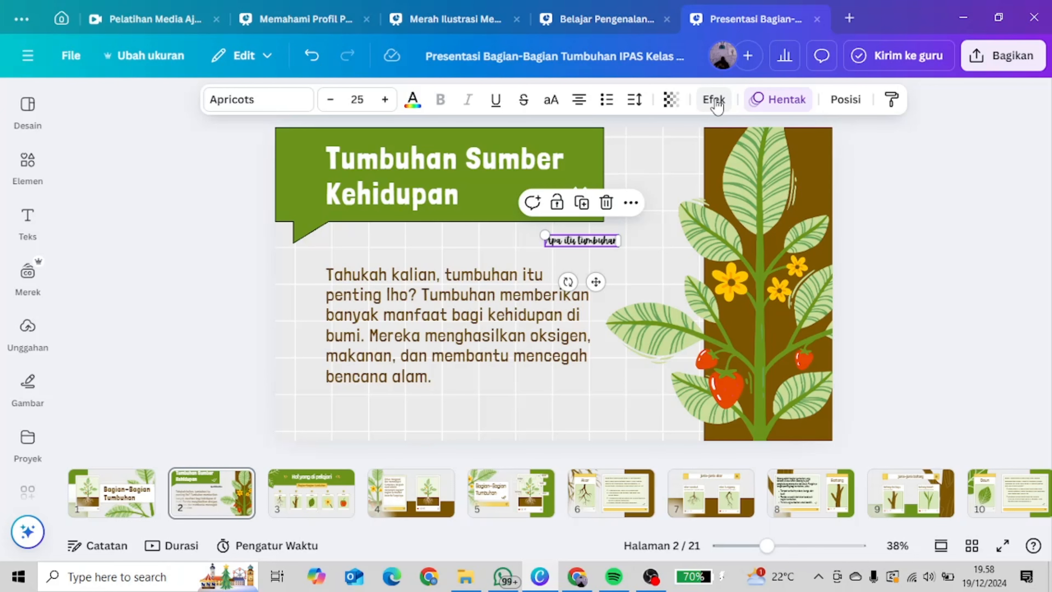
click(716, 102)
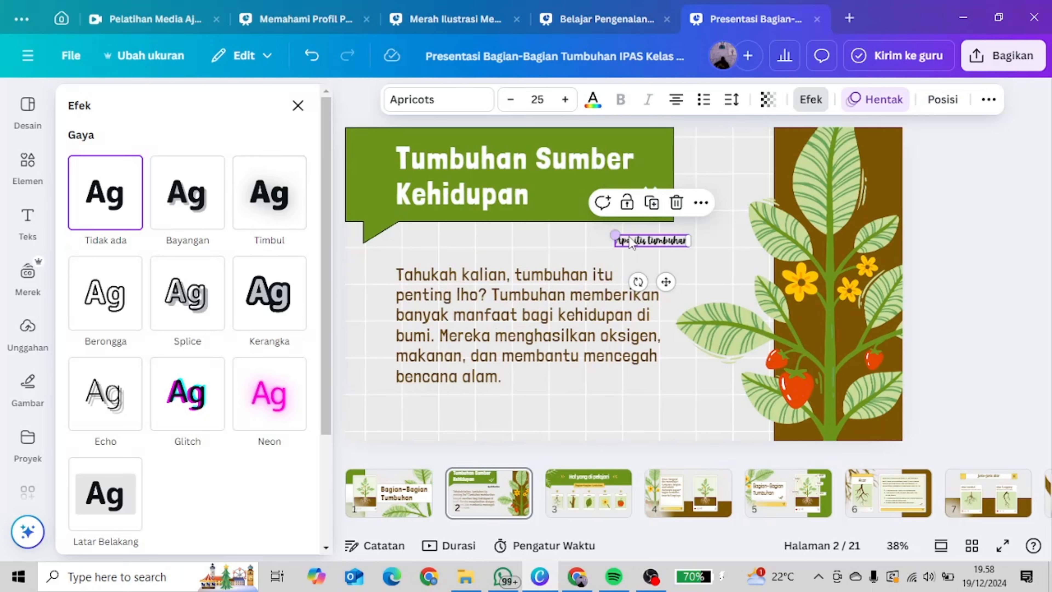
click(260, 197)
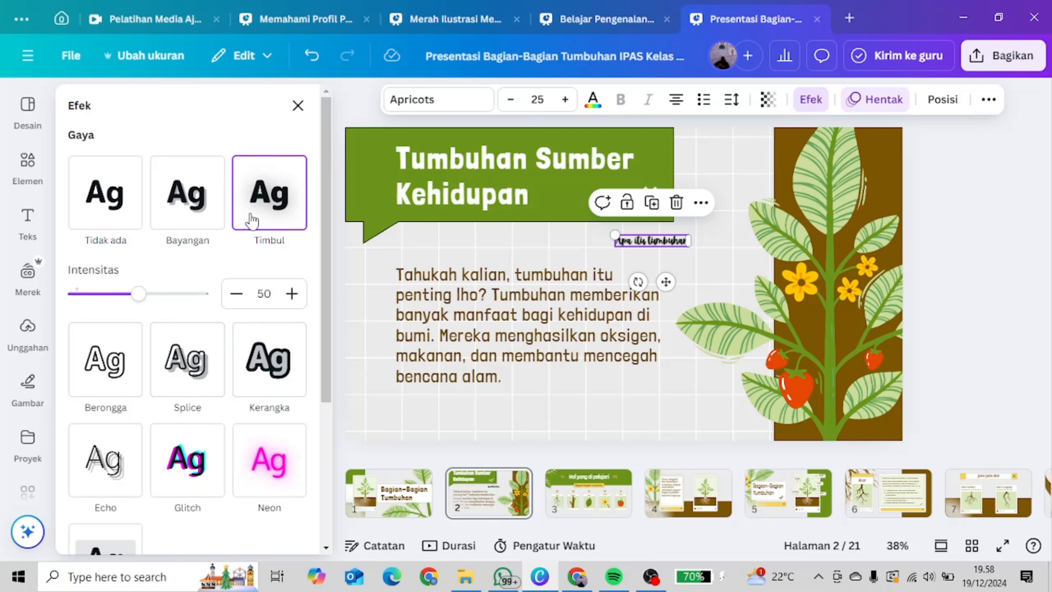
click(202, 221)
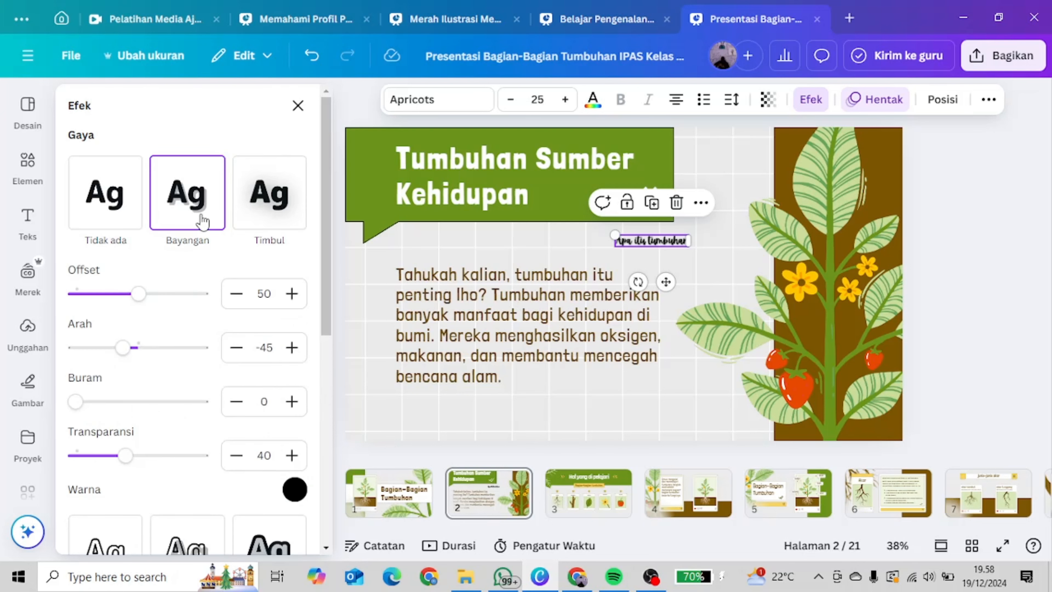
click(239, 207)
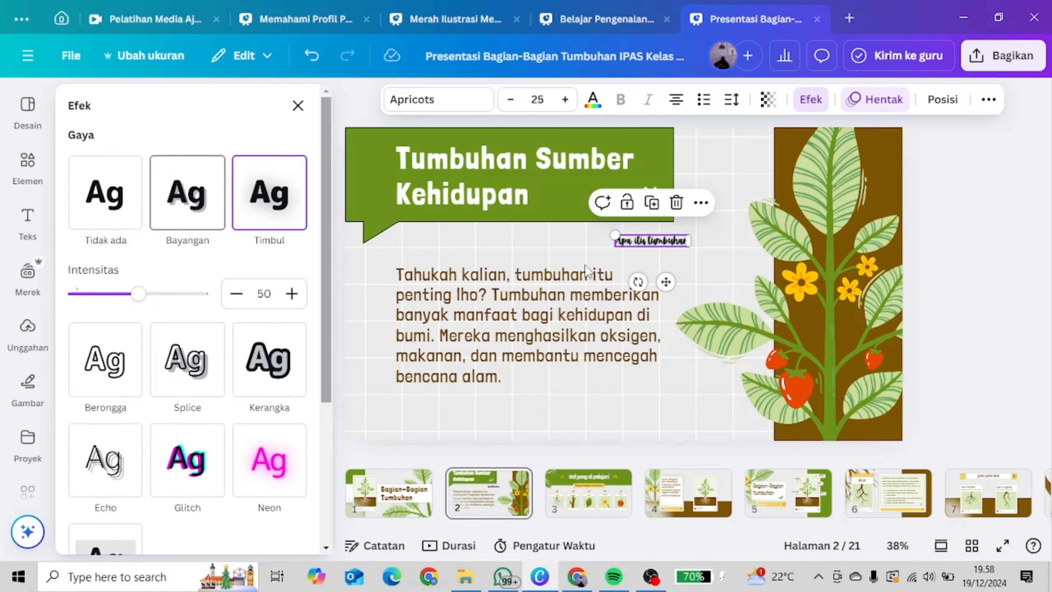
click(205, 205)
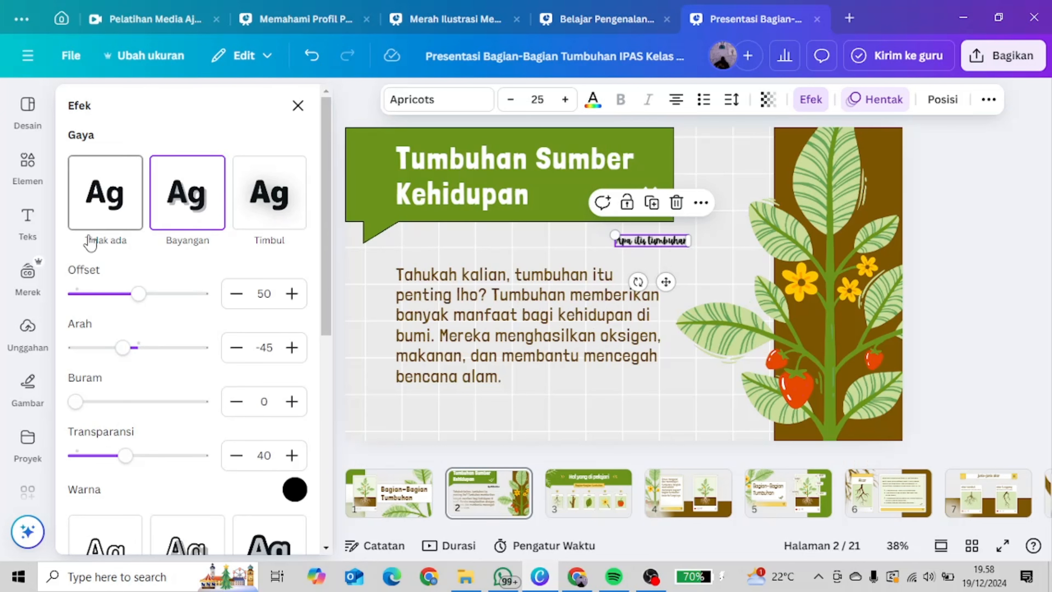
Step: Try the curved Lengkungkan shape on the "Apa itu tumbuhan" text, and reset its shape to Tidak ada
scroll(185, 237, down, 8)
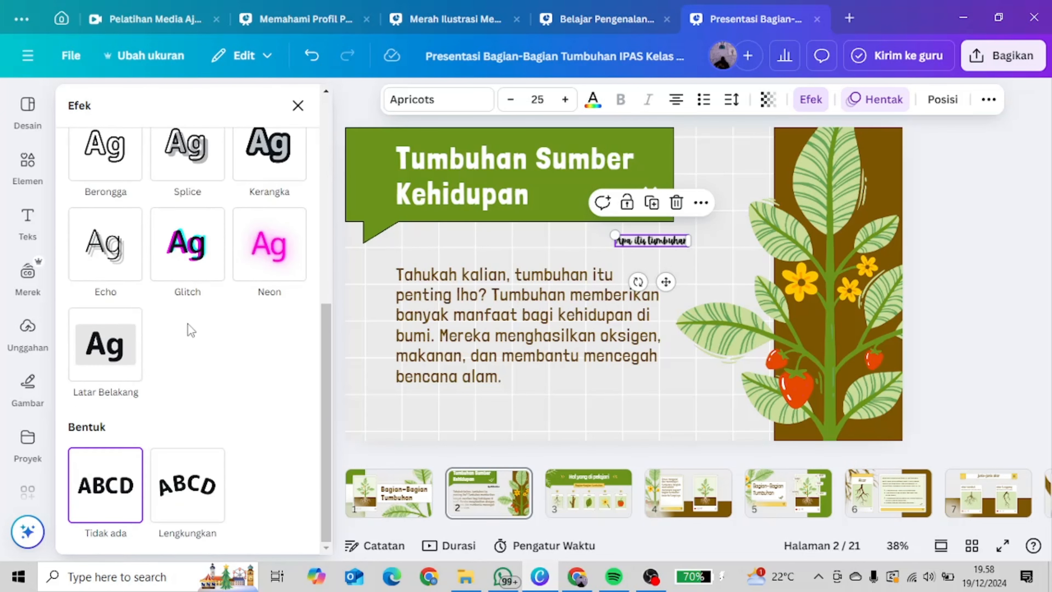
scroll(193, 348, up, 2)
scroll(198, 341, down, 2)
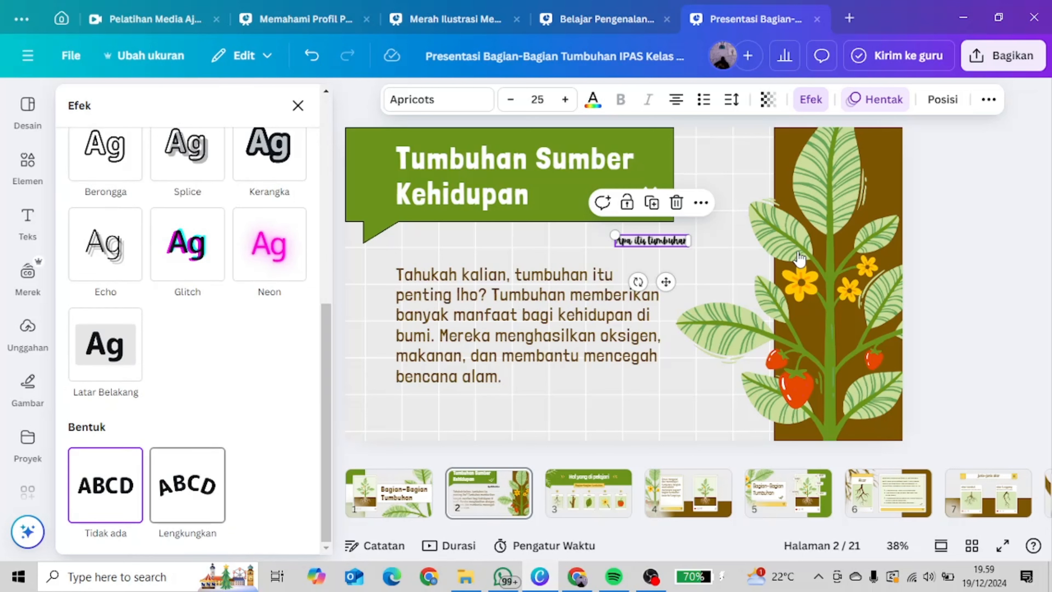
click(161, 485)
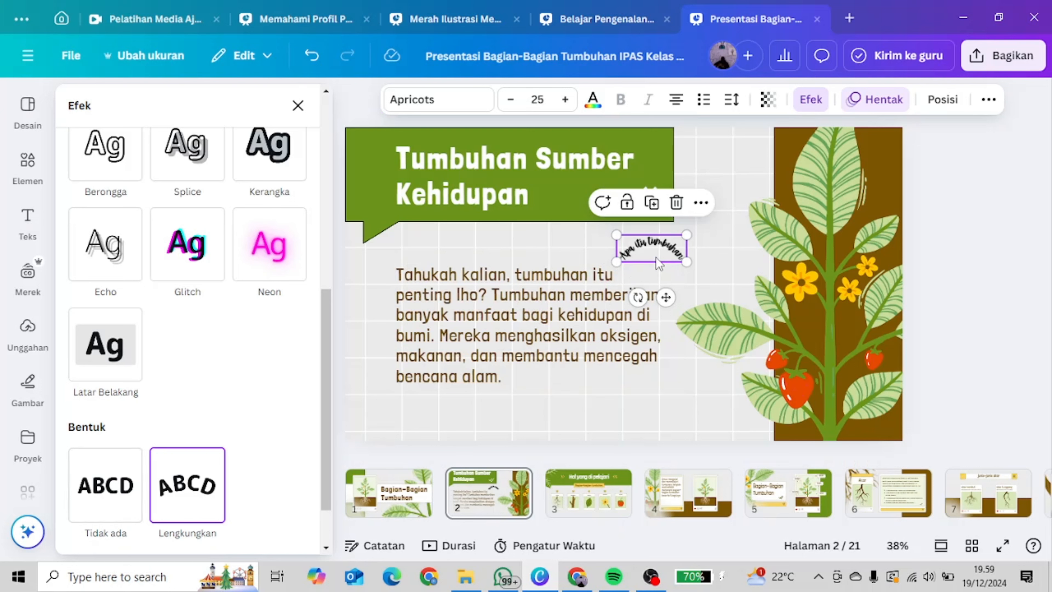
click(109, 480)
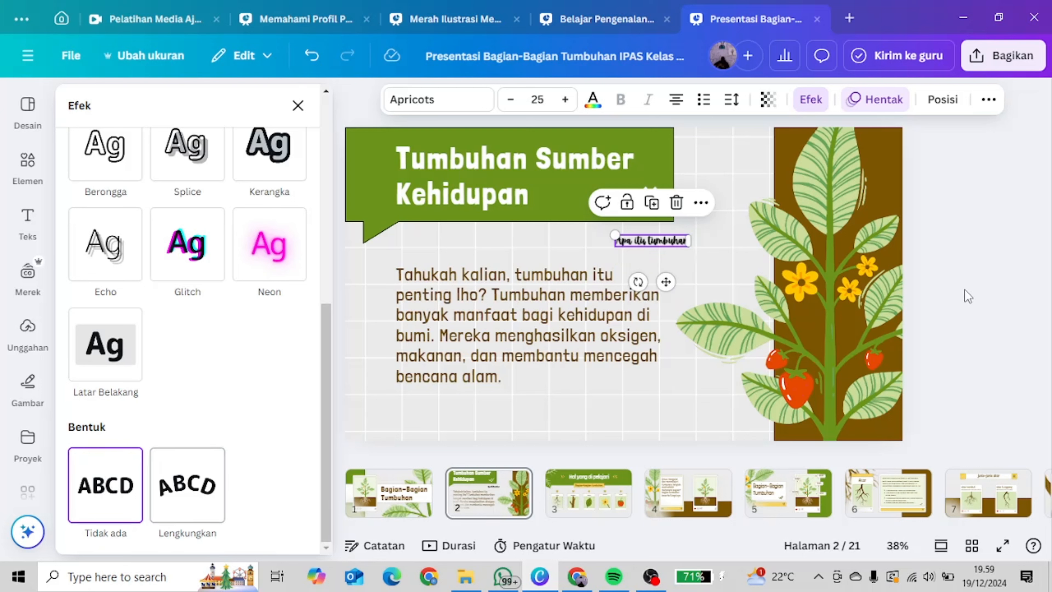
click(986, 276)
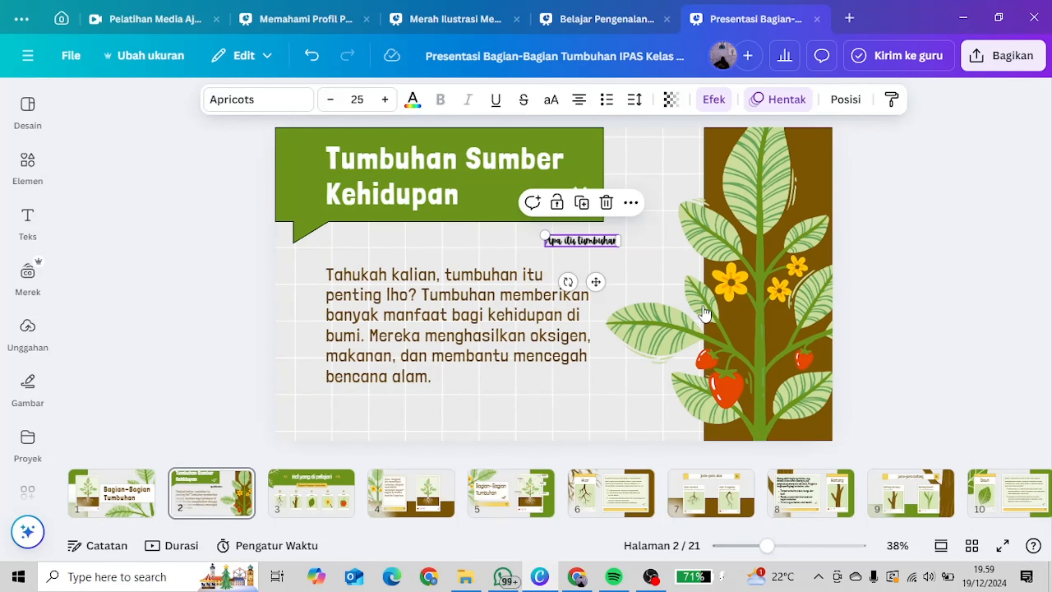
click(953, 261)
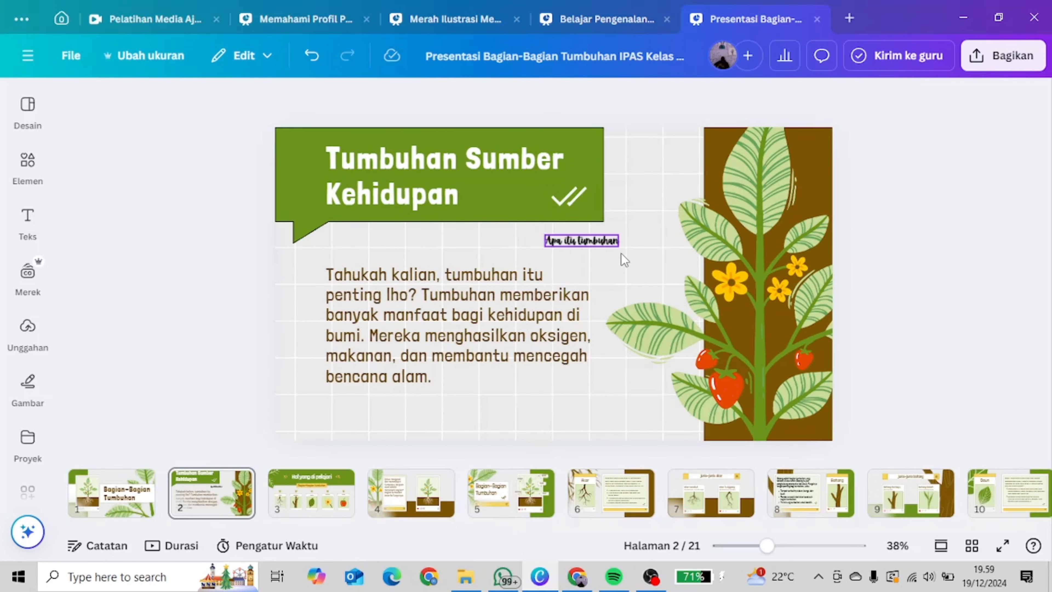
Step: Browse the suggested and general animations available for the "Apa itu tumbuhan" text on slide 2
click(612, 240)
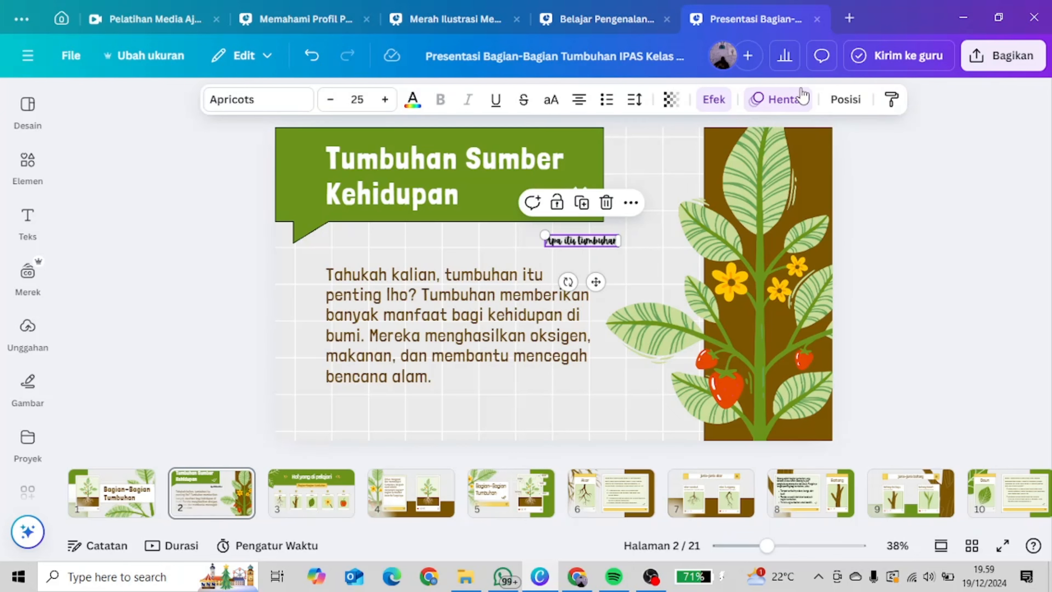
click(779, 100)
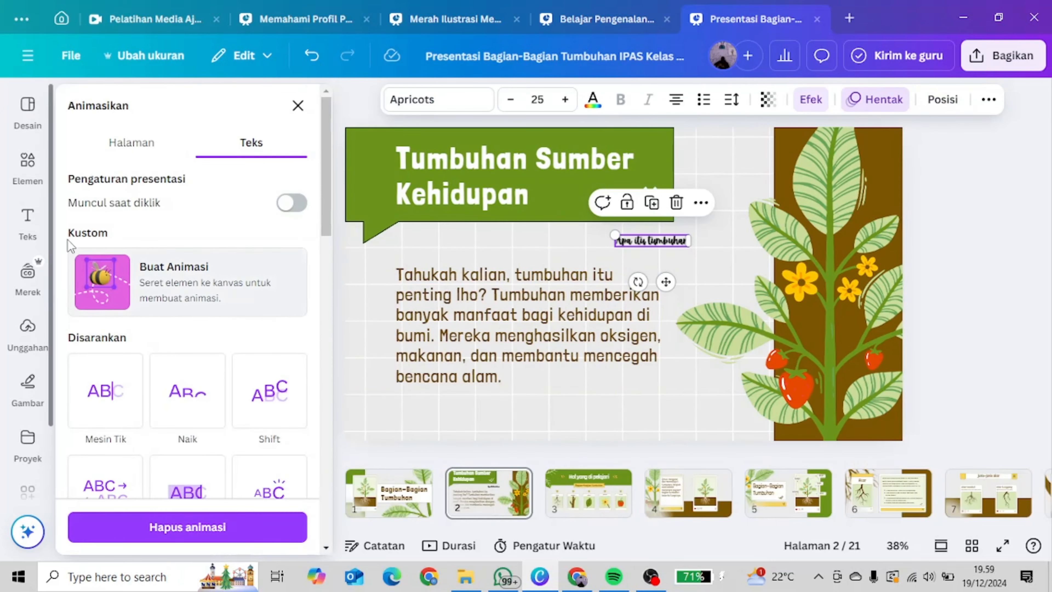
scroll(228, 273, down, 4)
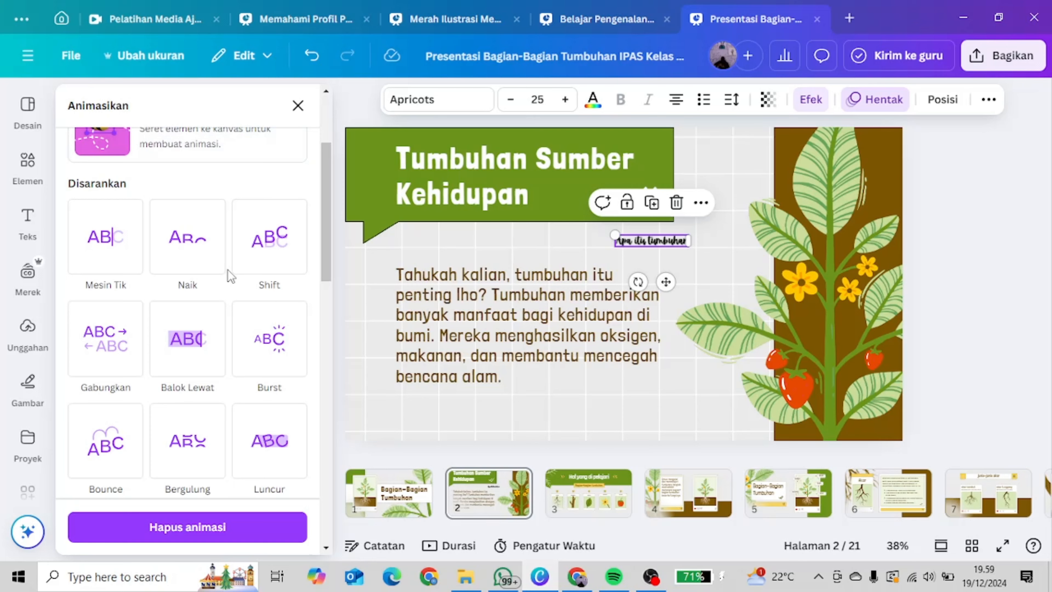
scroll(227, 270, down, 5)
scroll(227, 270, up, 5)
scroll(228, 270, down, 5)
scroll(227, 270, up, 2)
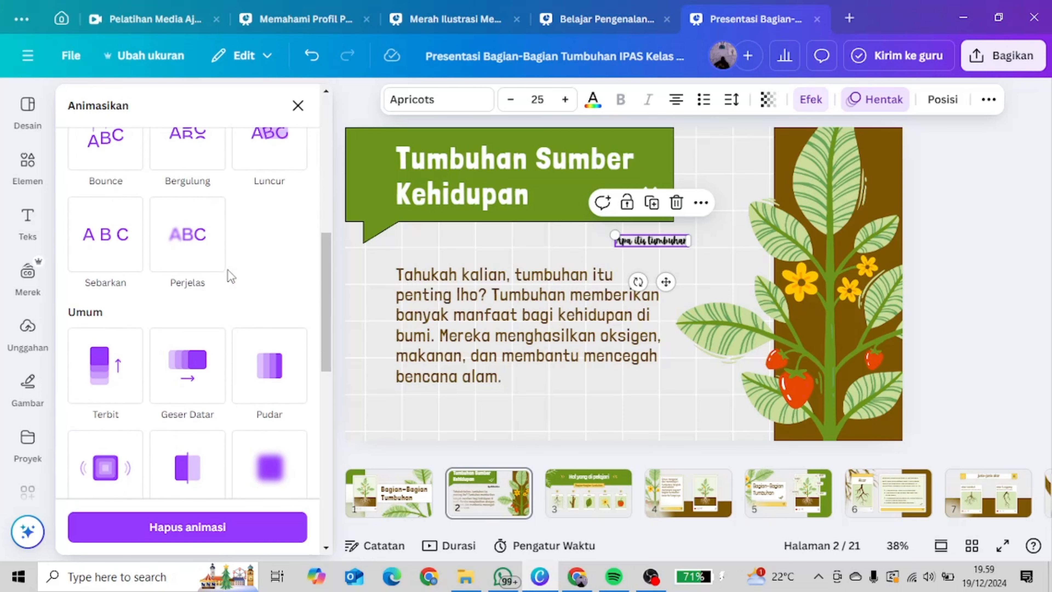
scroll(231, 275, up, 6)
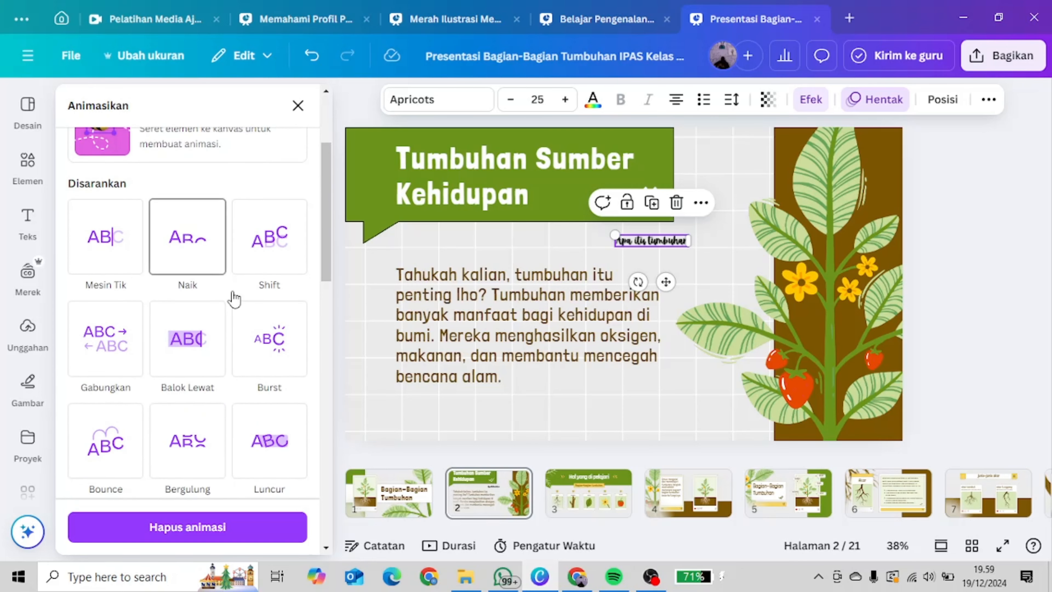
Step: Try the Mesin Tik, Naik and Shift animations on the "Apa itu tumbuhan" text and look through the Shift options
click(114, 243)
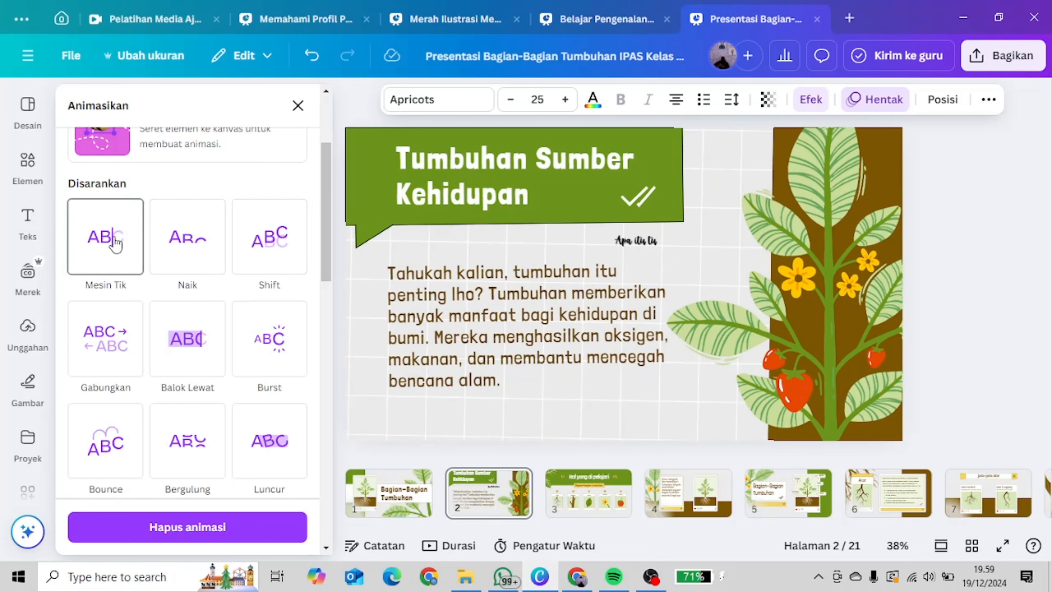
click(116, 244)
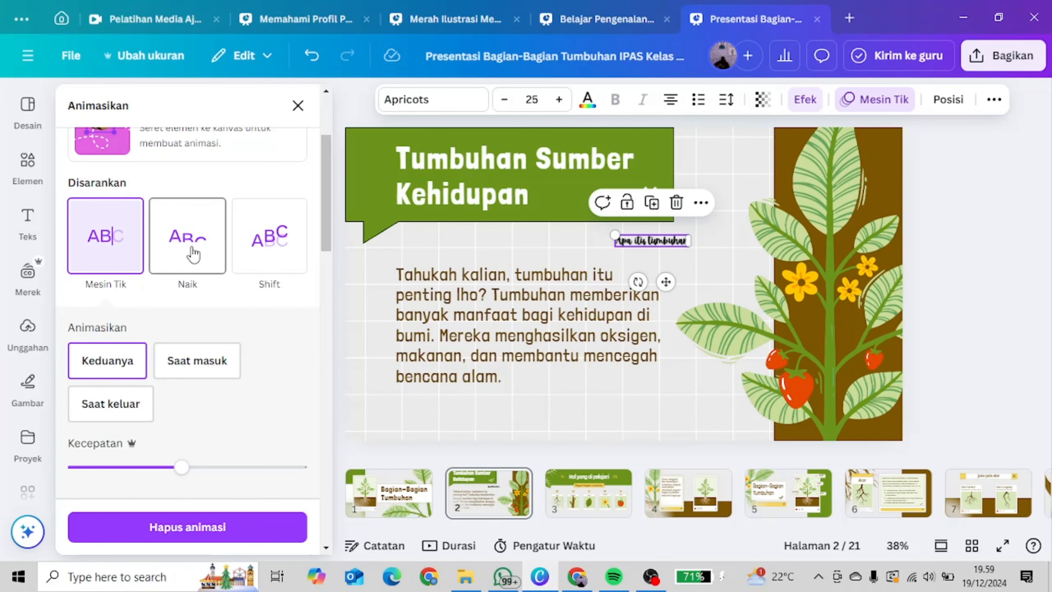
click(193, 254)
scroll(193, 254, down, 2)
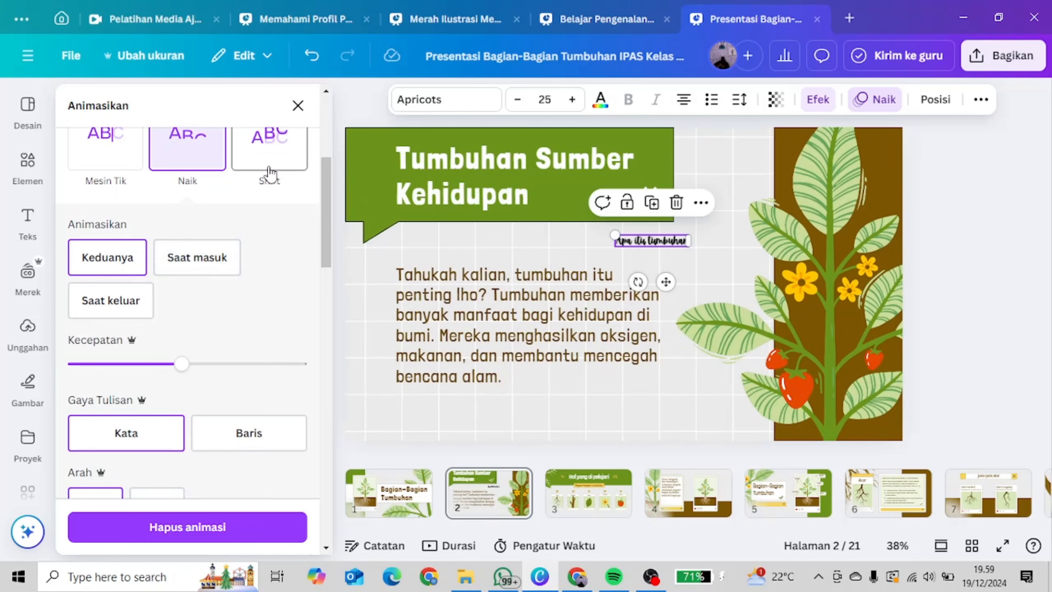
click(268, 172)
scroll(267, 224, down, 4)
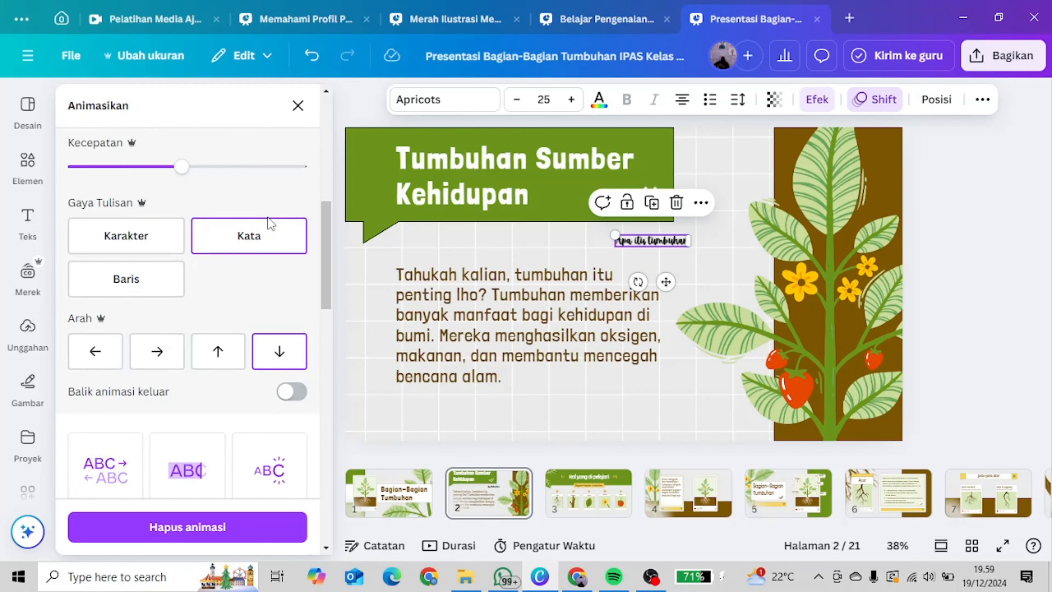
scroll(270, 224, down, 2)
scroll(201, 215, up, 2)
scroll(219, 169, down, 2)
scroll(221, 169, up, 4)
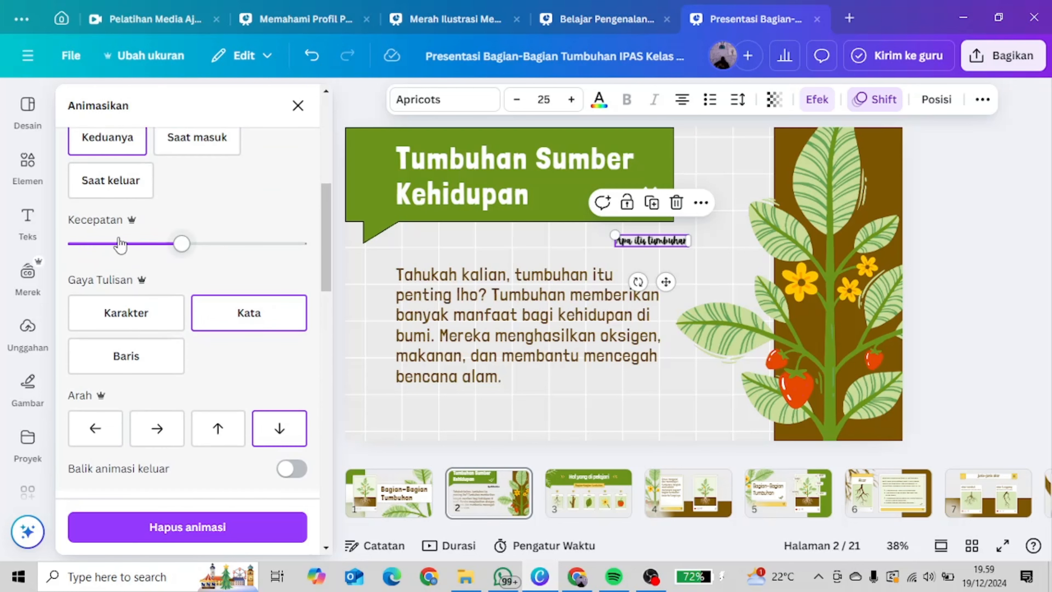
Step: Apply the Bounce animation to the "Apa itu tumbuhan" text and preview slide 2 in full-screen presentation
scroll(219, 224, down, 8)
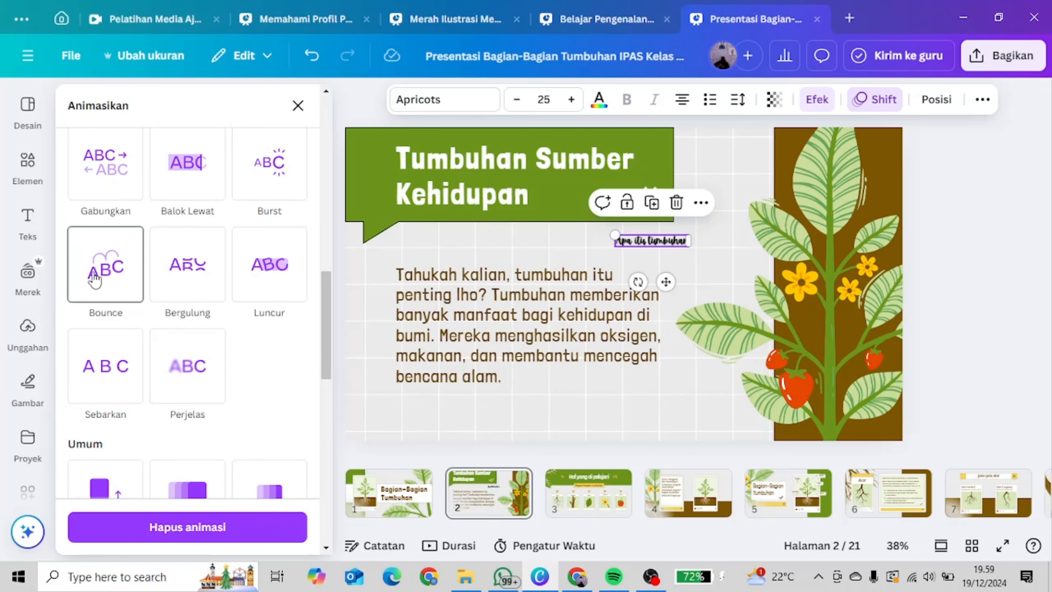
click(95, 280)
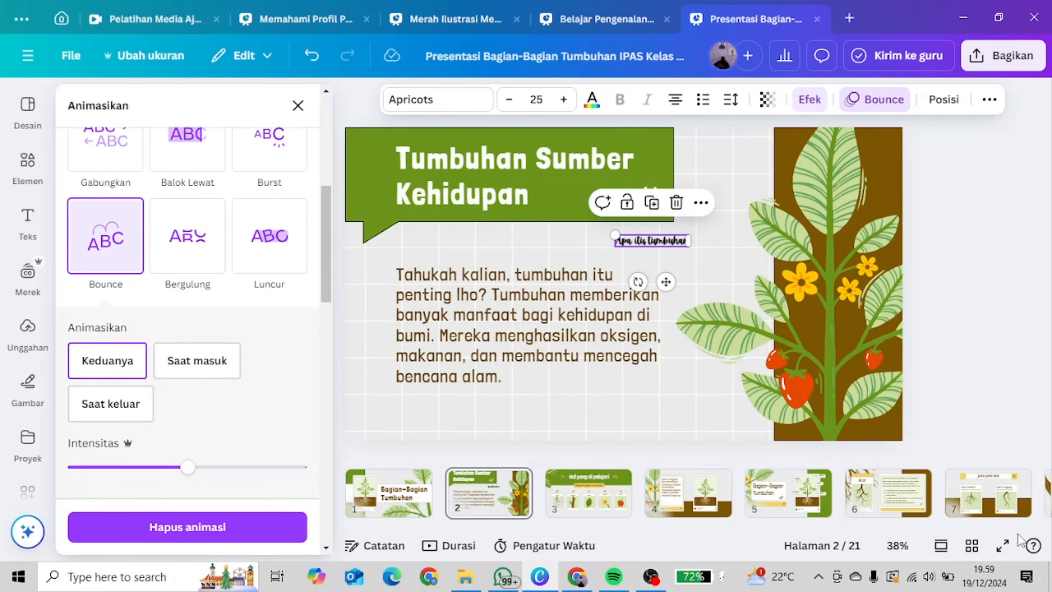
key(F11)
key(ctrl+alt+p)
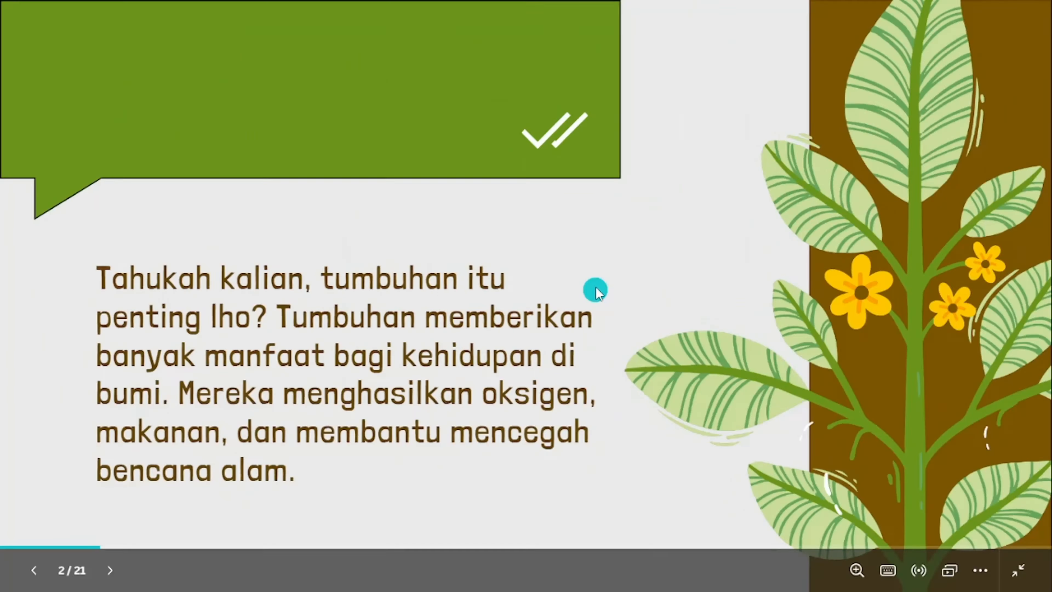
click(751, 273)
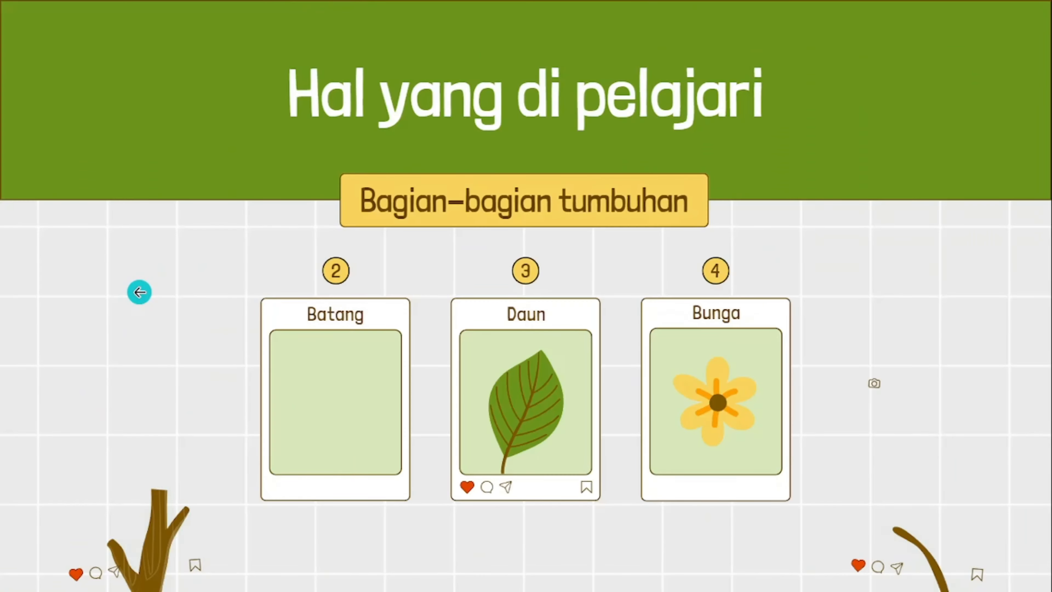
click(140, 294)
click(822, 290)
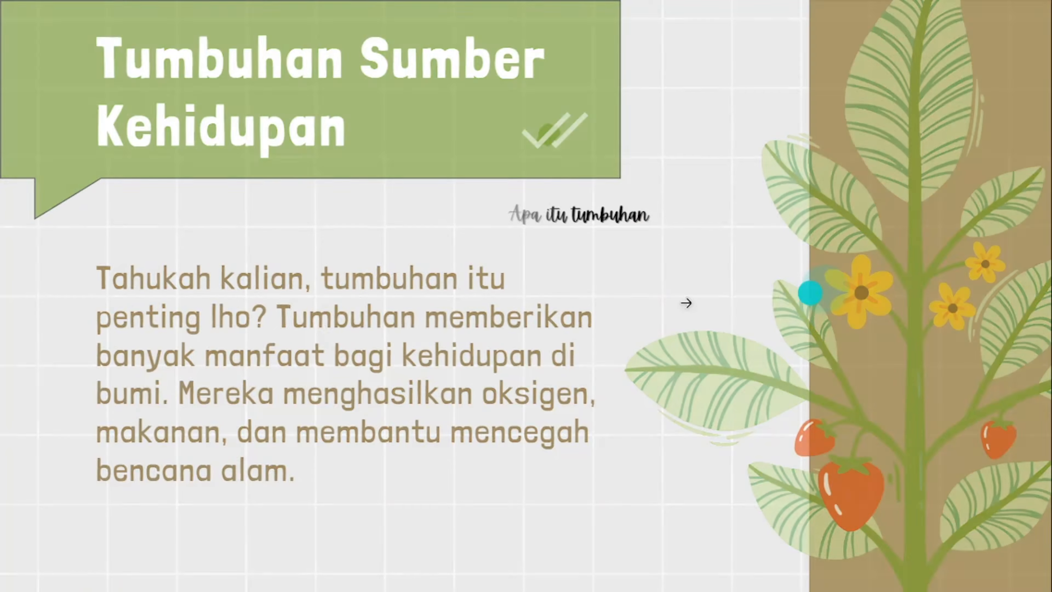
click(80, 311)
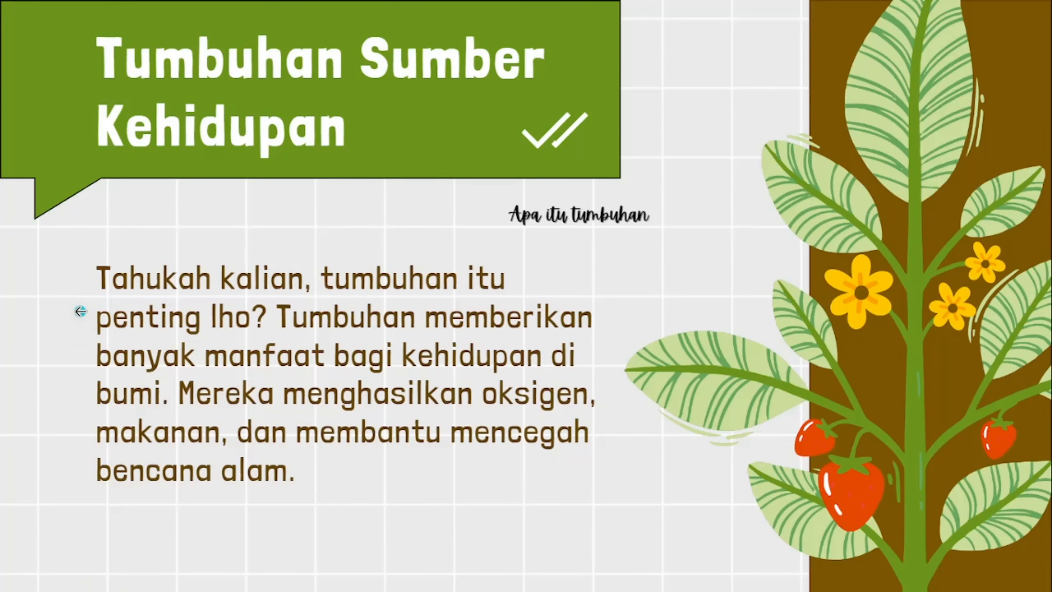
key(Escape)
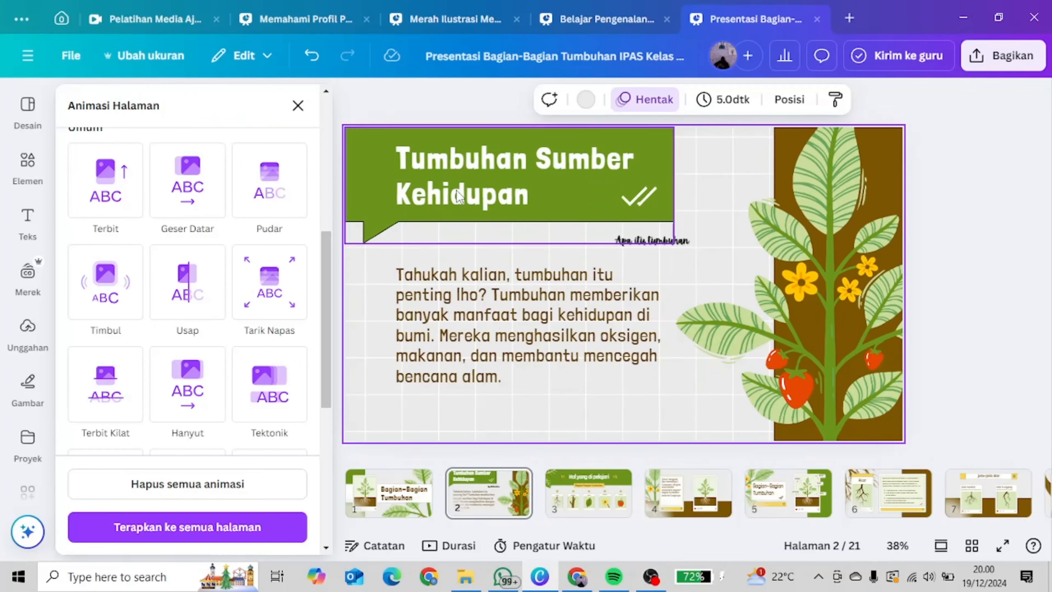
Step: Switch the "Apa itu tumbuhan" text's animation to Luncur with Keduanya, and preview slide 2 in full-screen presentation
click(654, 240)
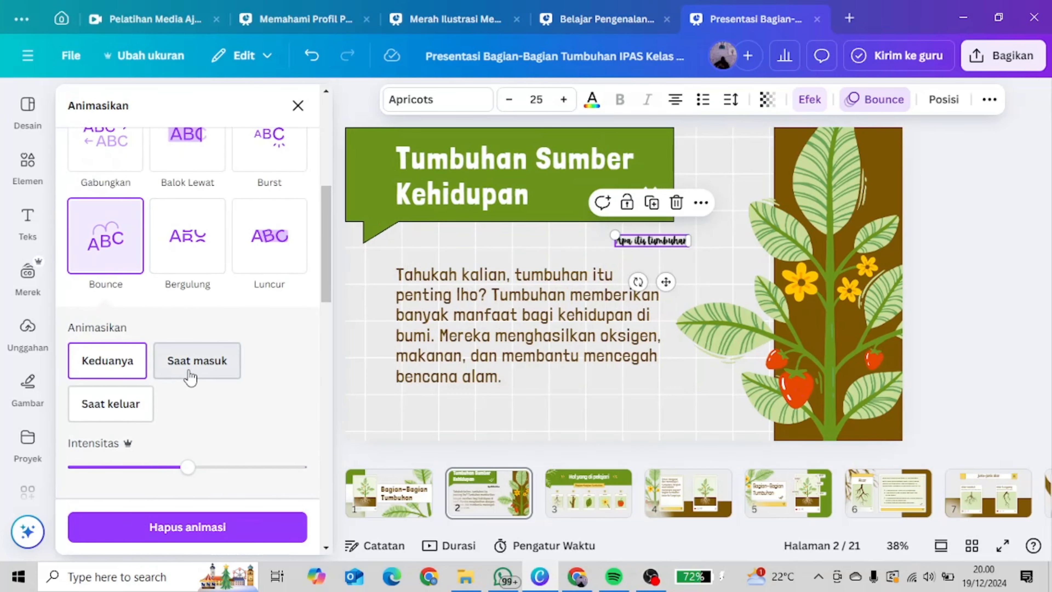
scroll(191, 257, up, 5)
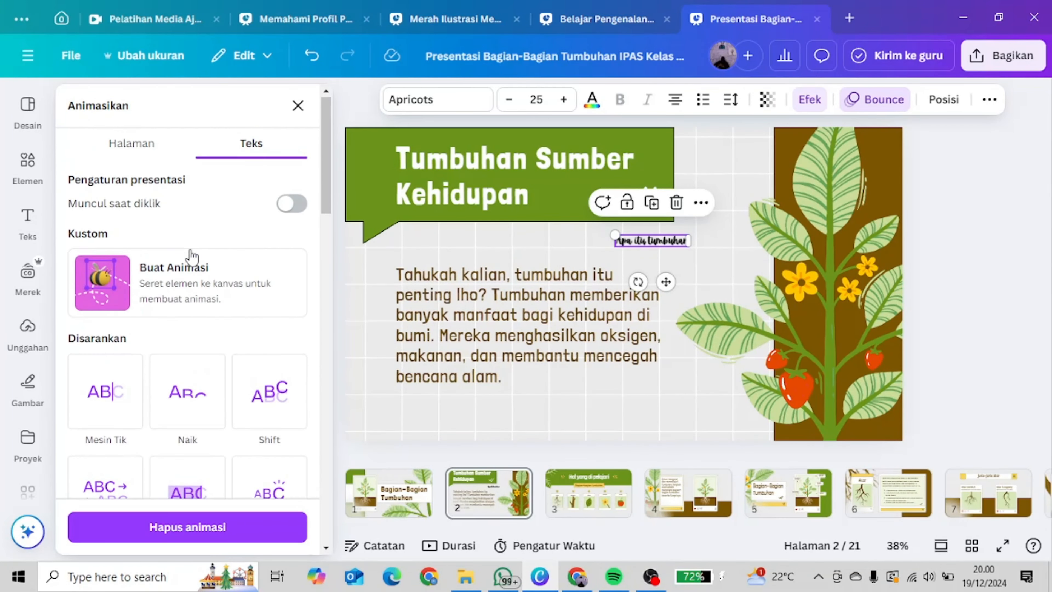
scroll(190, 257, down, 5)
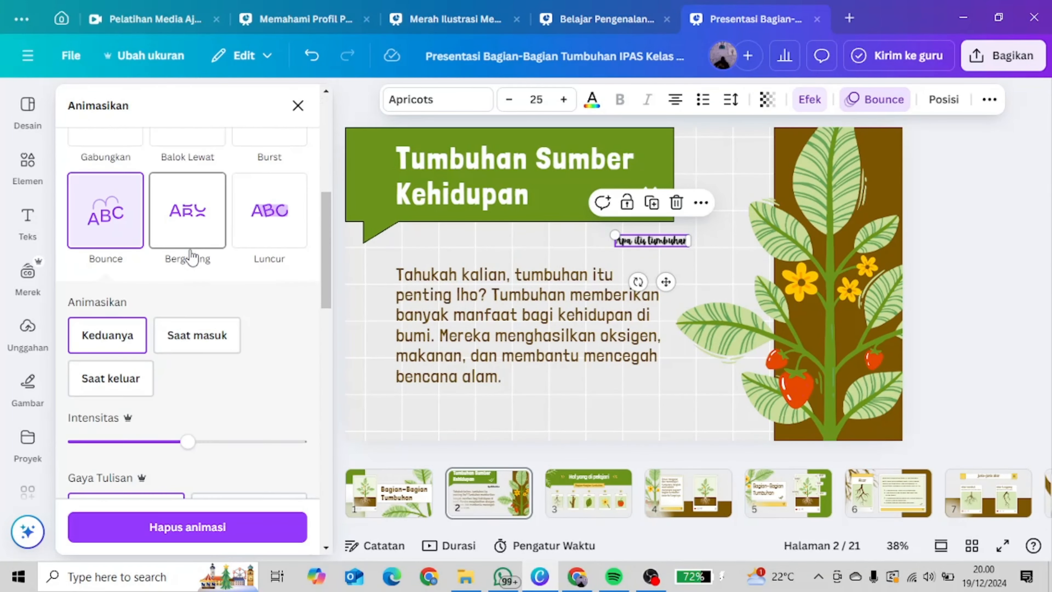
click(118, 338)
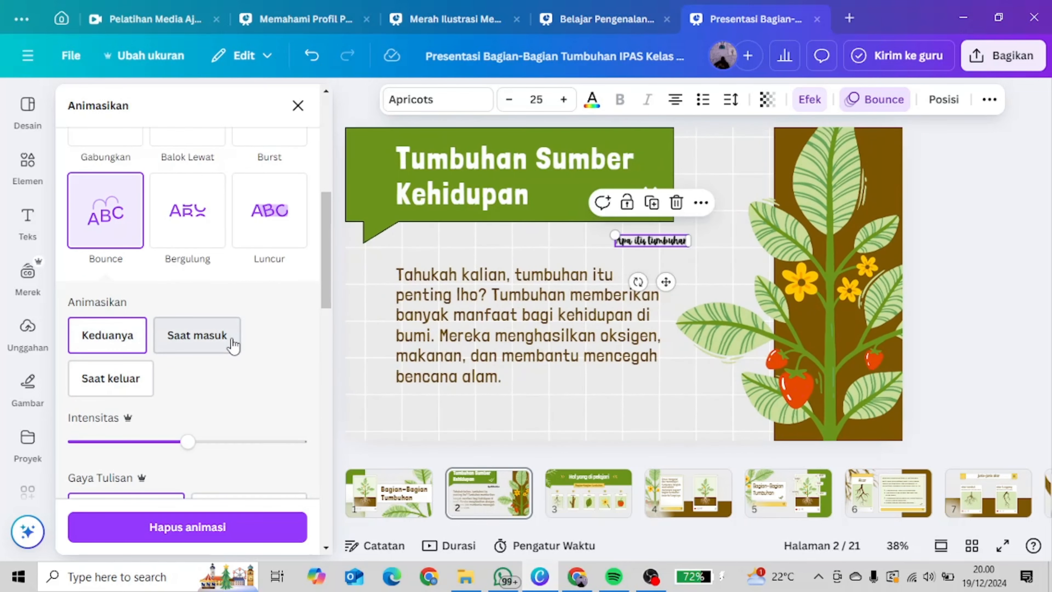
click(282, 221)
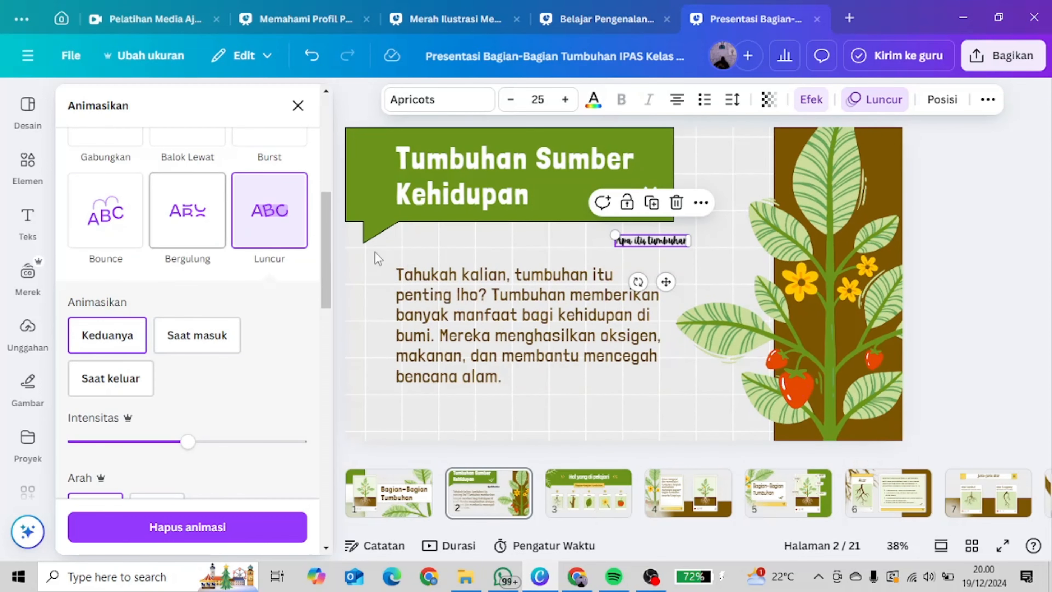
click(1002, 545)
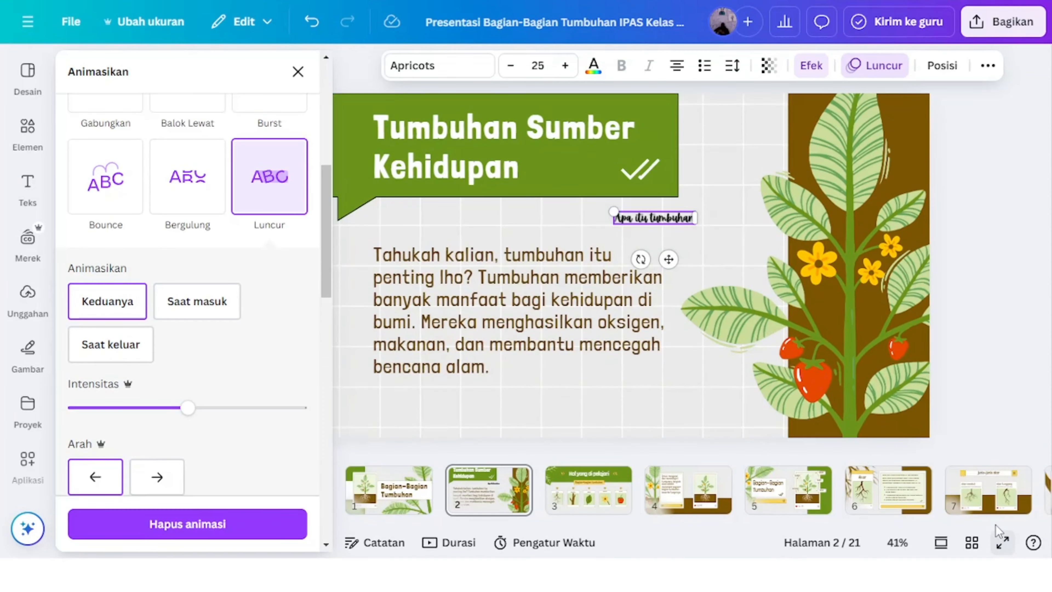
click(1002, 541)
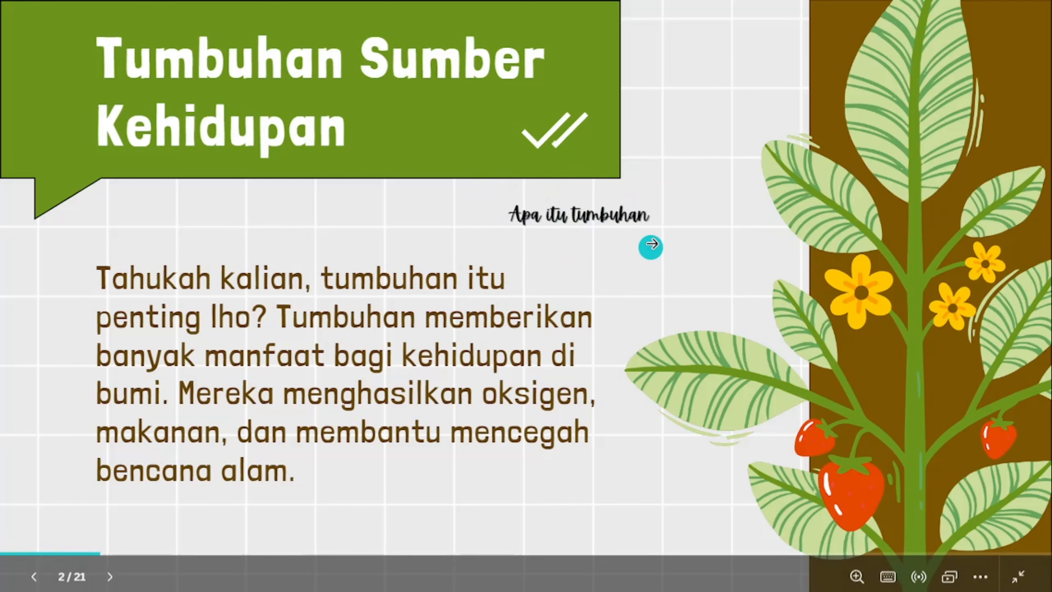
key(Escape)
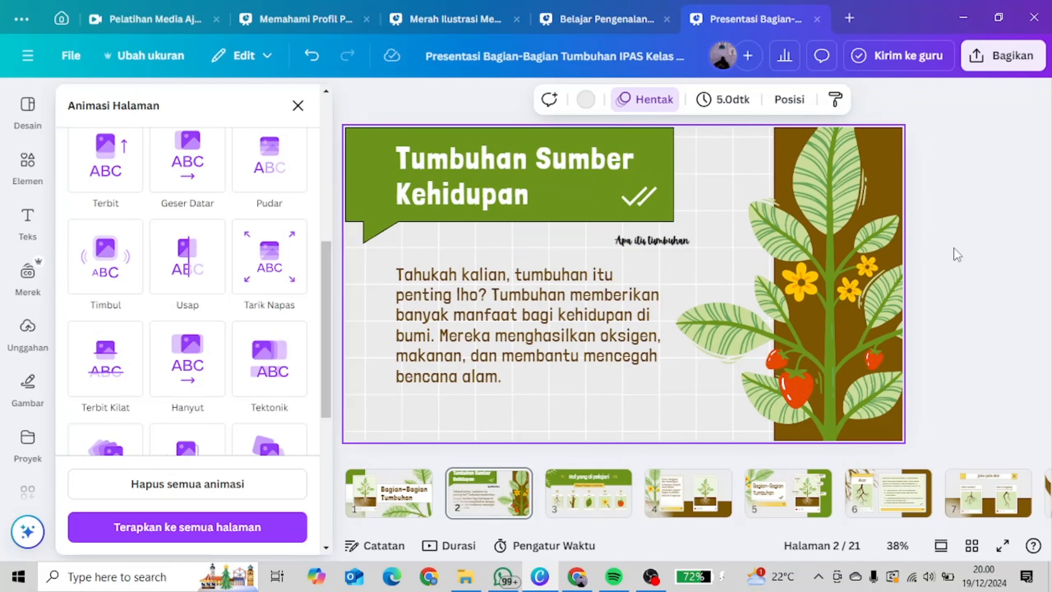
click(956, 254)
Step: Try white as the color of the "Apa itu tumbuhan" text, and set it back to black
click(559, 238)
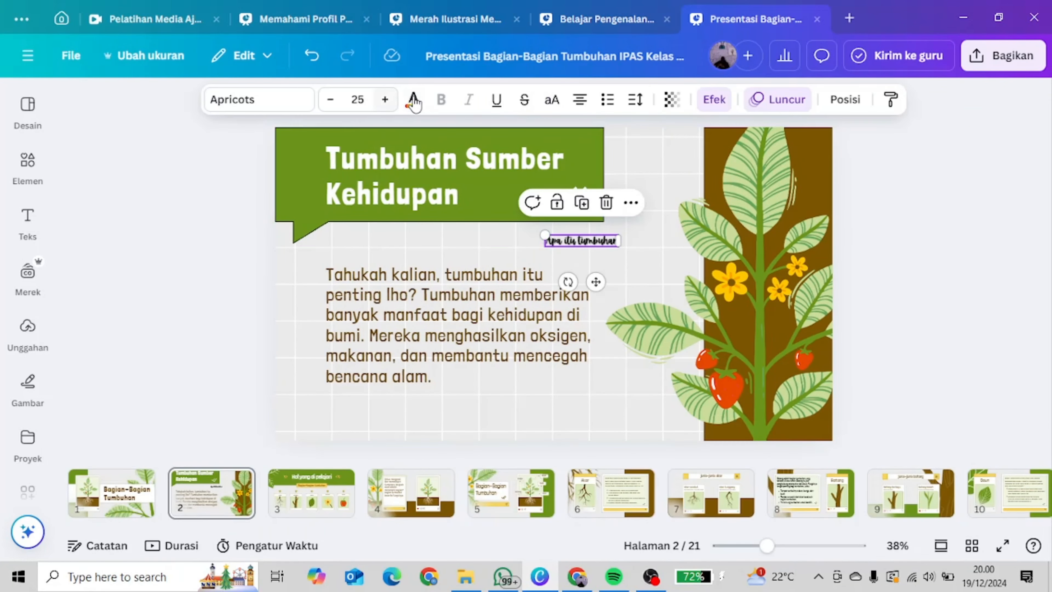
click(413, 99)
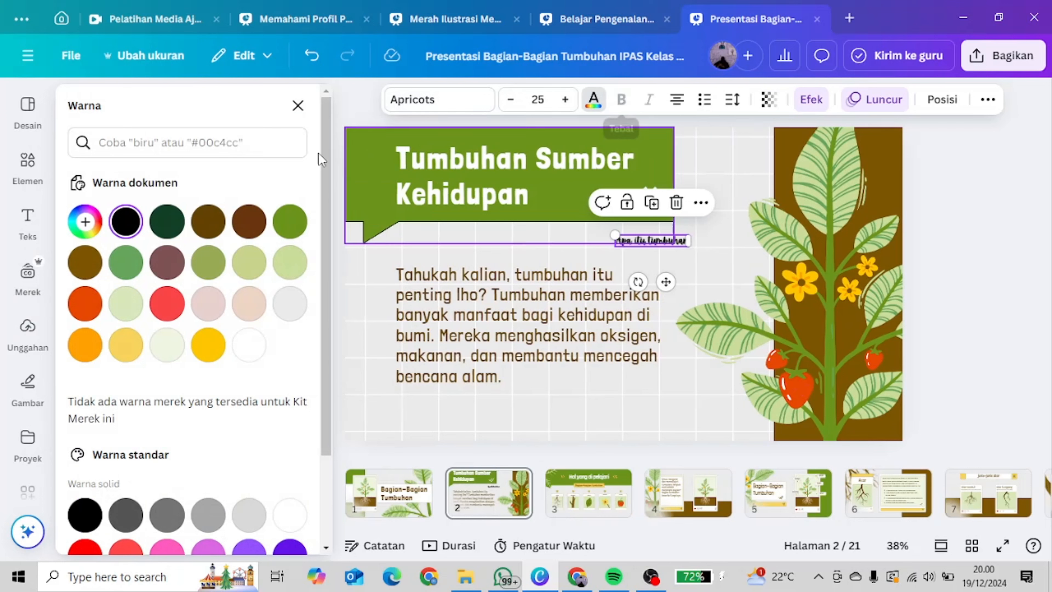
click(248, 344)
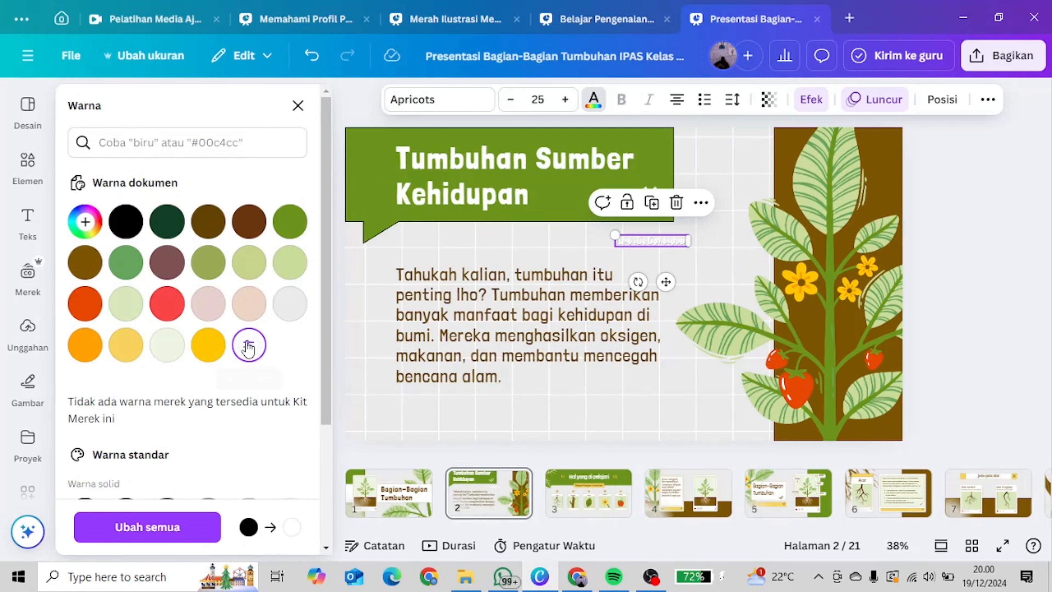
click(126, 222)
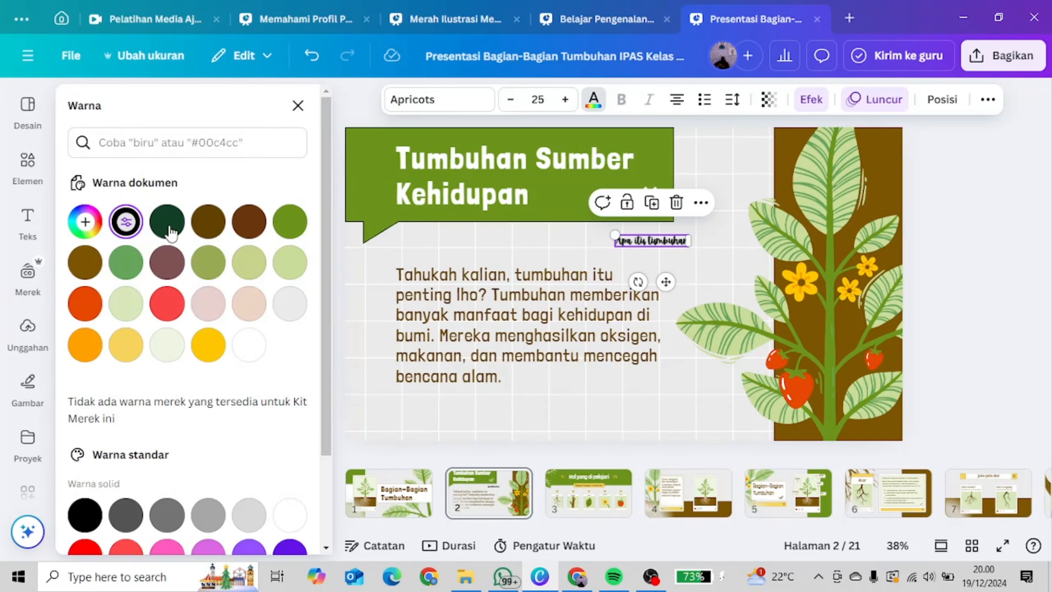
key(Escape)
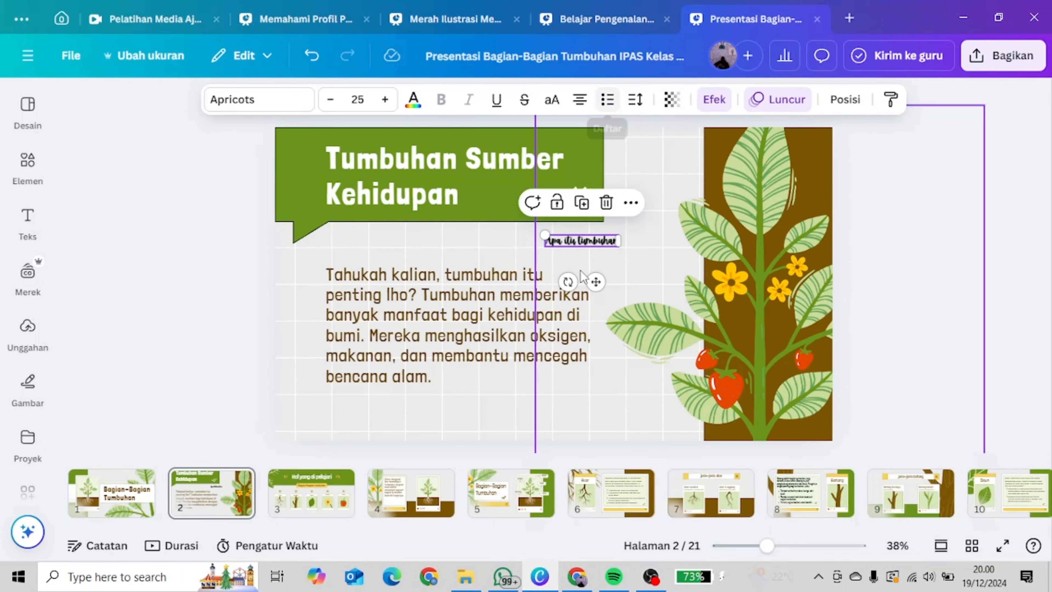
click(926, 261)
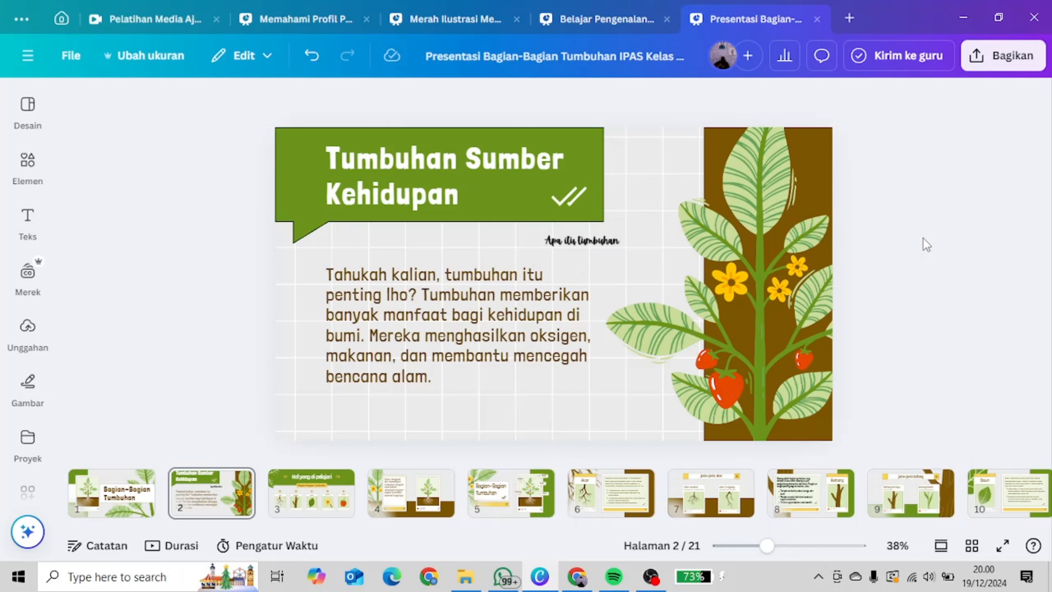
Step: Nudge the plant illustration on slide 2 slightly to the right
click(761, 310)
drag(889, 309, 891, 310)
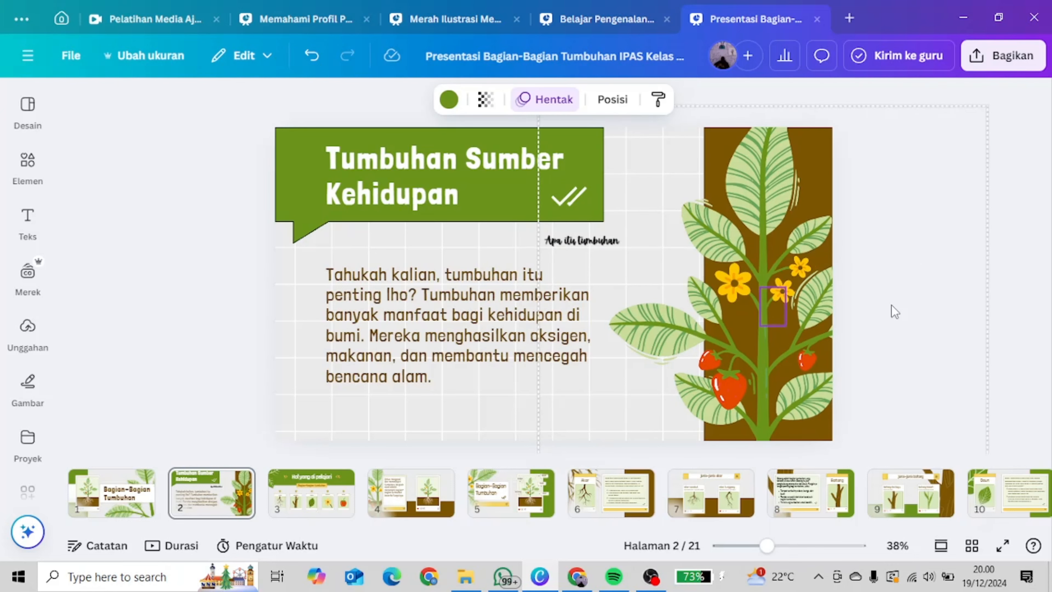
click(753, 232)
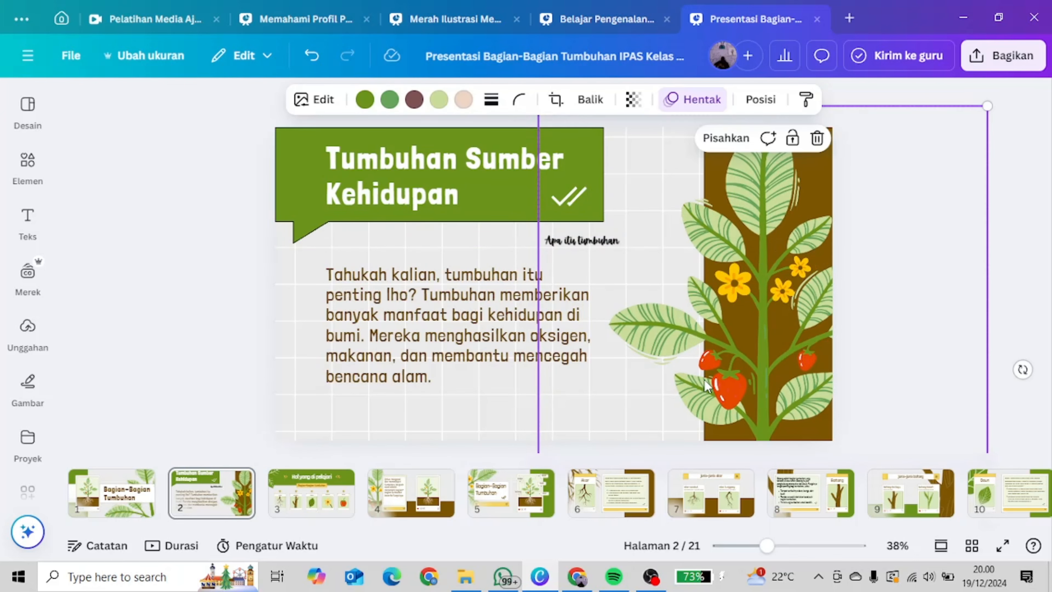
Step: On slide 3, search the elements library for "tumbuhan" and look over the results
click(333, 496)
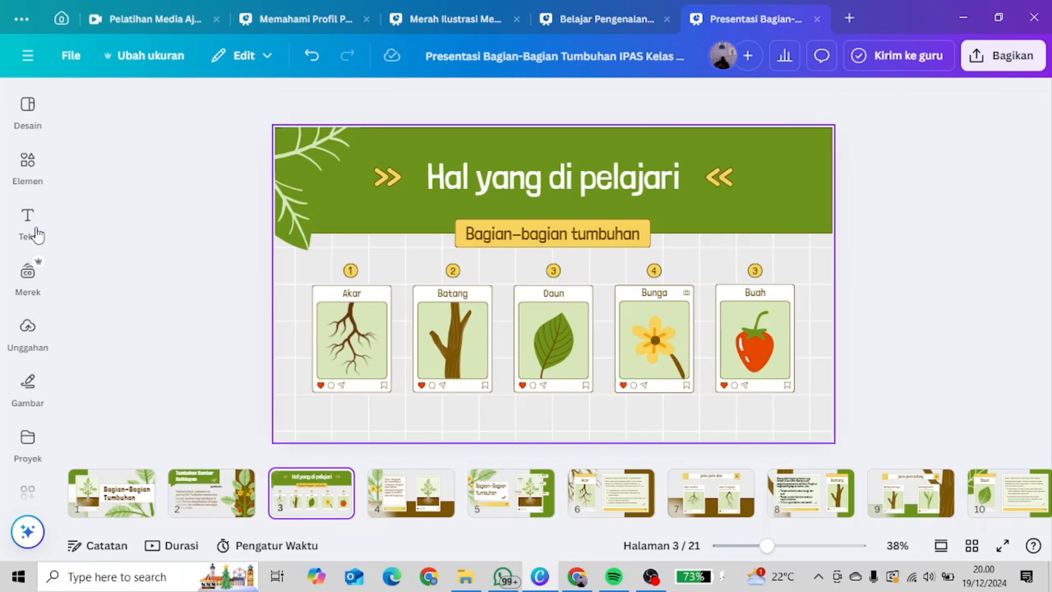
click(28, 174)
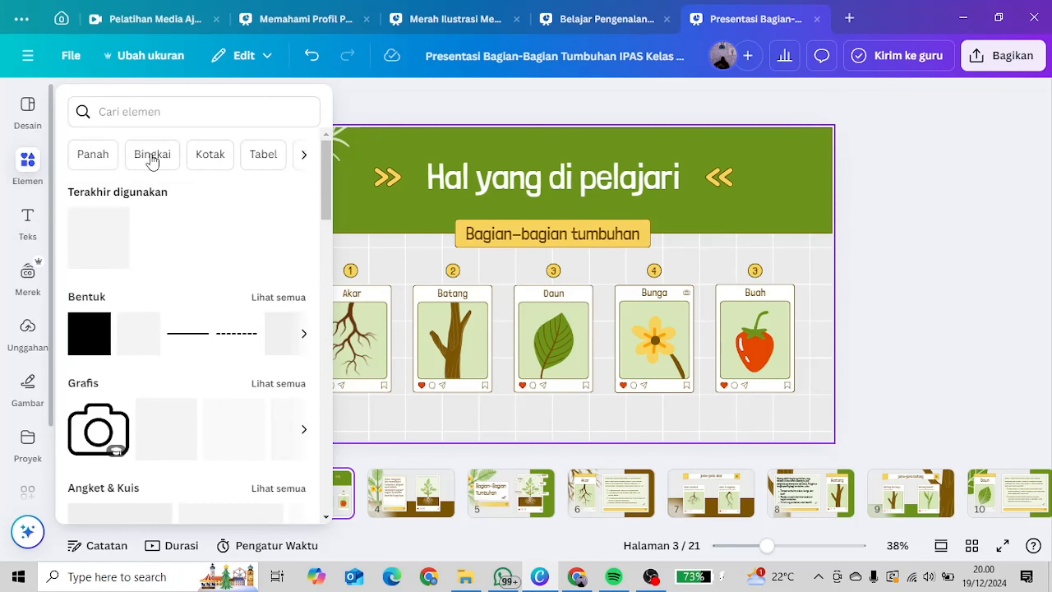
click(197, 99)
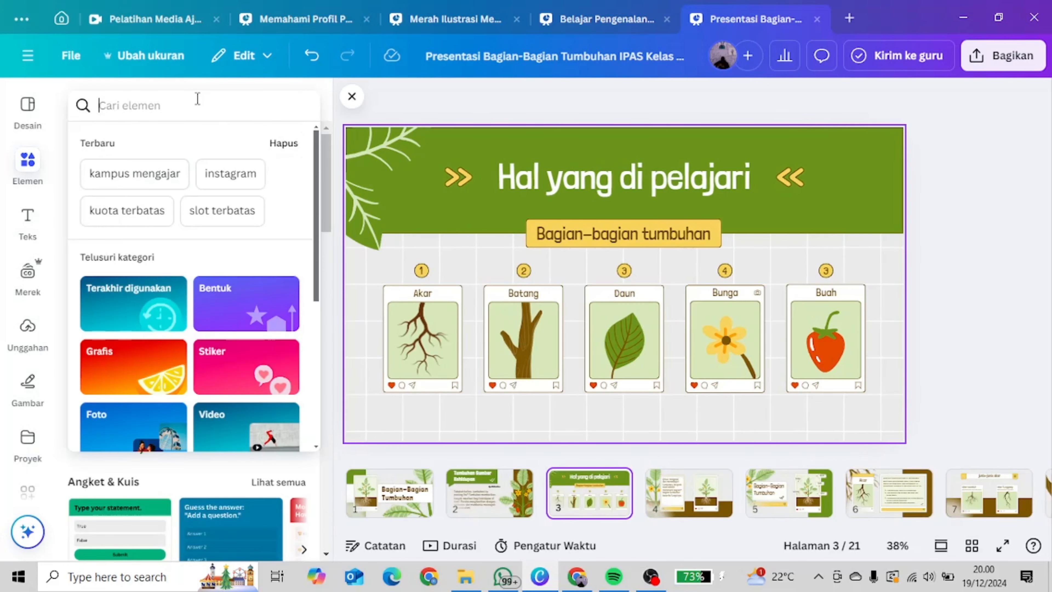
text(tum)
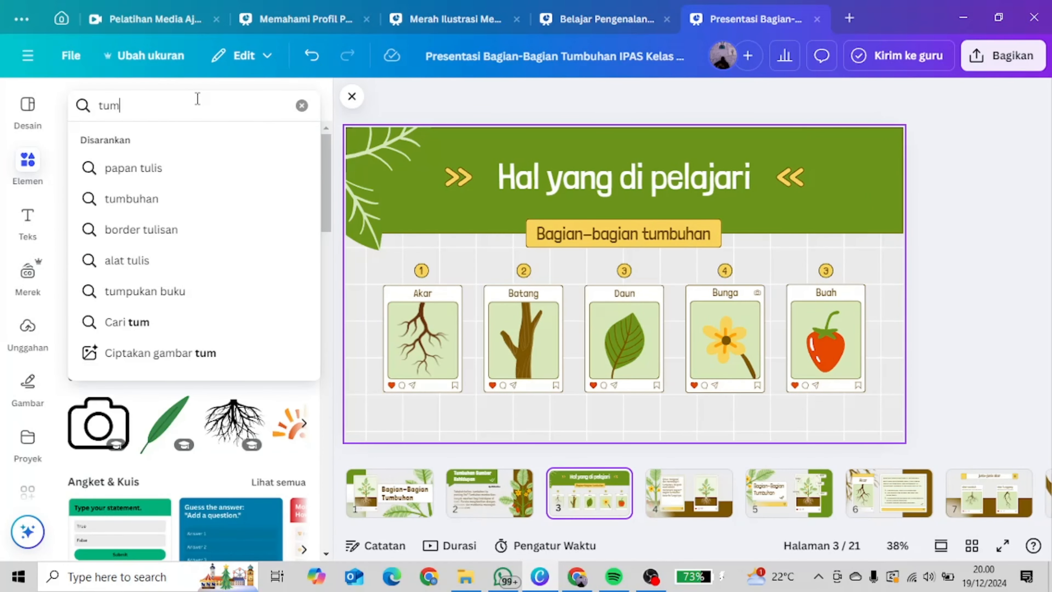
text(buhan)
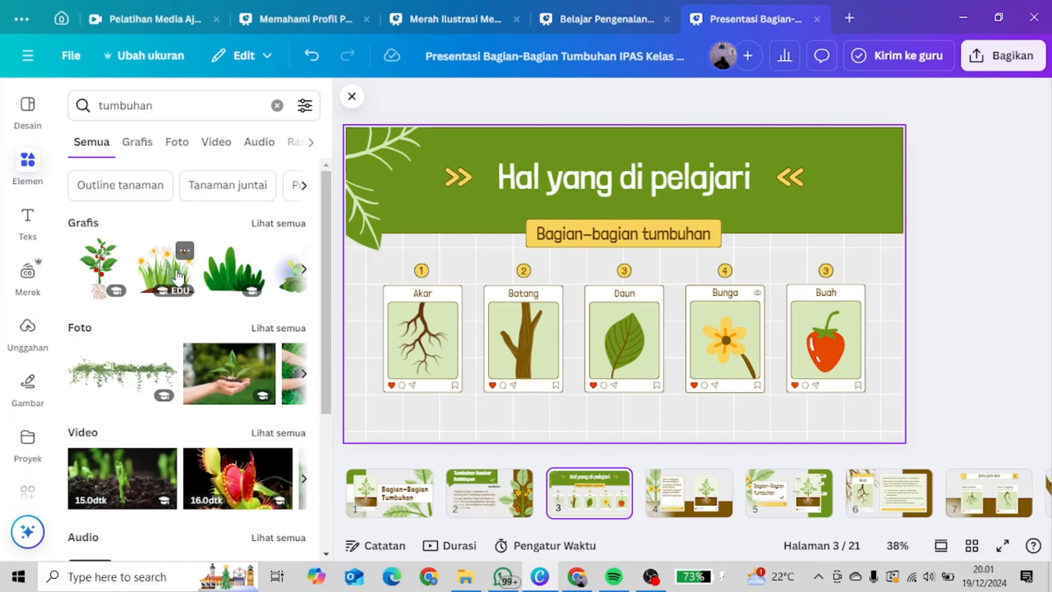
scroll(178, 276, down, 5)
scroll(177, 282, up, 5)
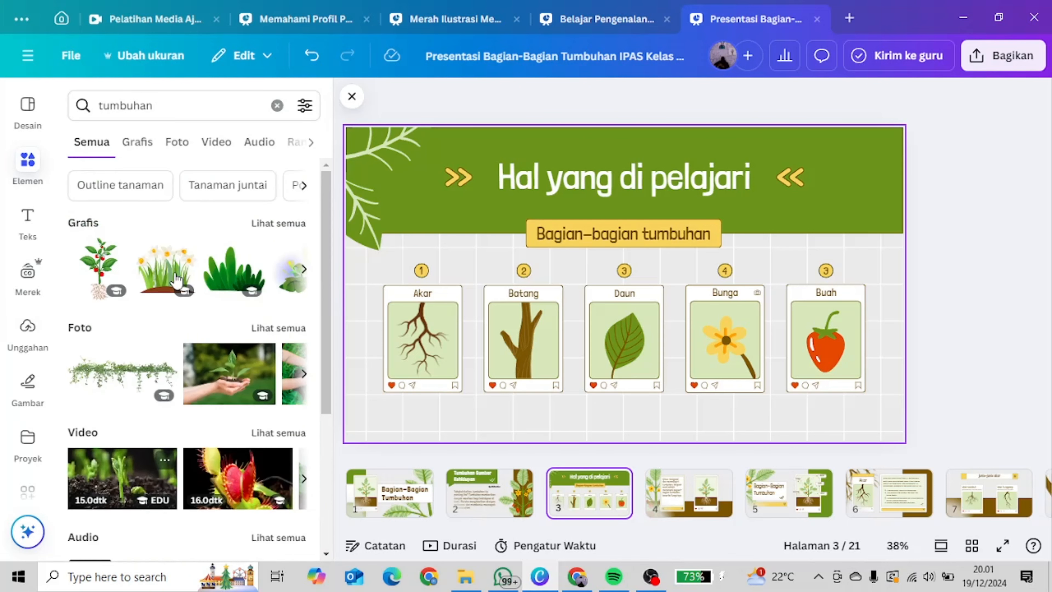
scroll(177, 282, down, 5)
scroll(177, 280, up, 5)
scroll(176, 281, up, 1)
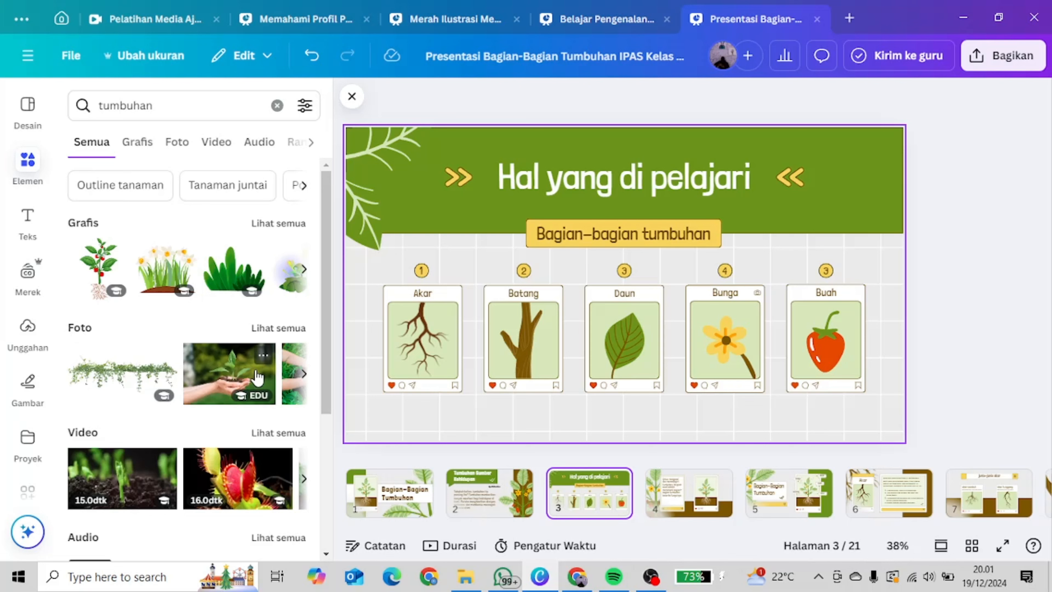
Step: Browse all "tumbuhan" graphics and add the seedling growing from a brown soil mound to slide 3 near the Buah card
click(265, 224)
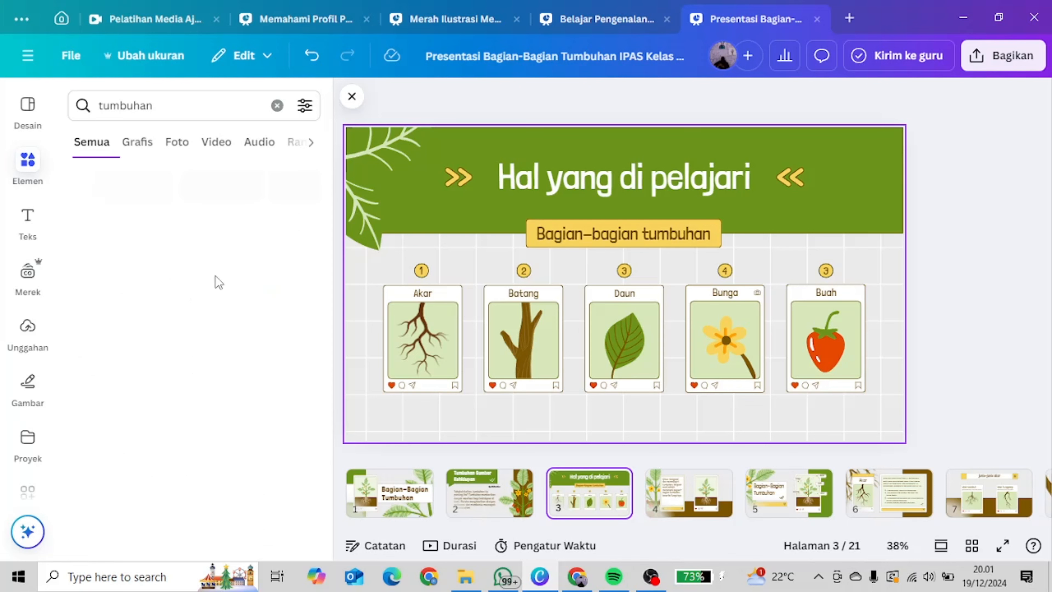
scroll(217, 282, down, 2)
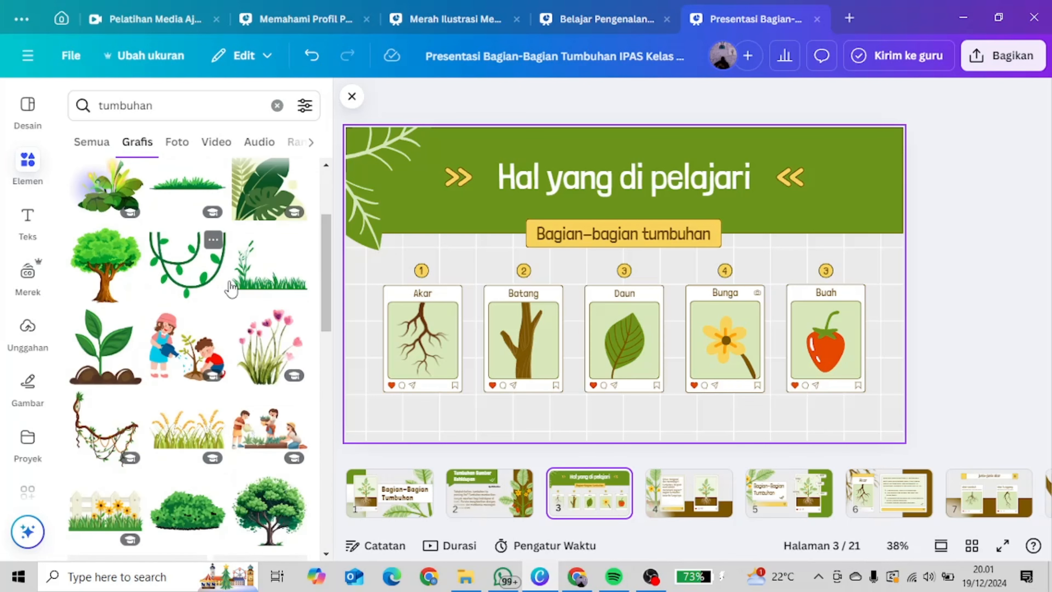
scroll(223, 277, down, 2)
scroll(222, 273, down, 6)
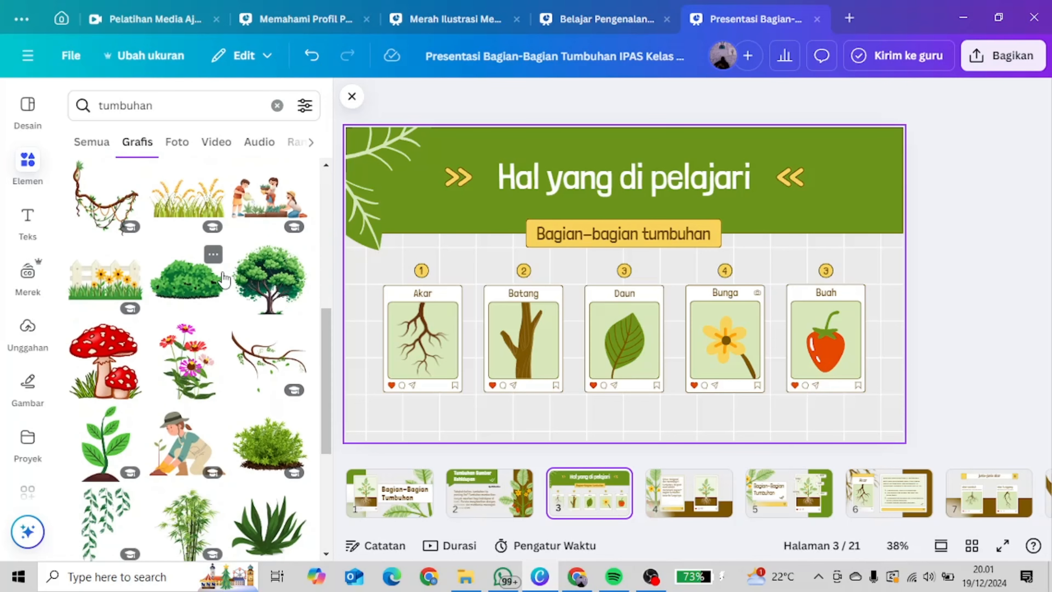
scroll(224, 280, down, 5)
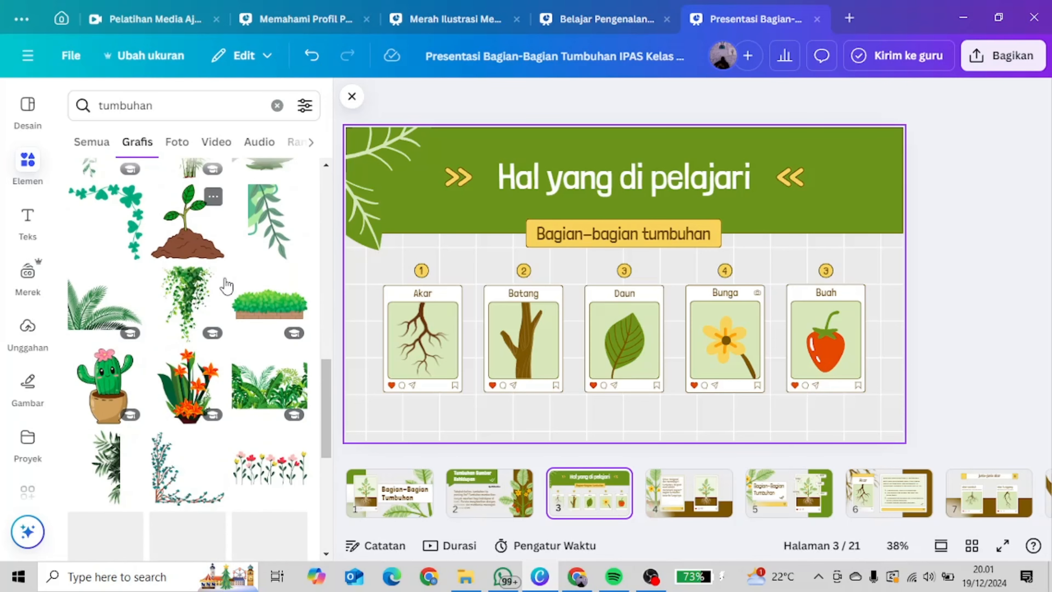
drag(231, 227, 790, 236)
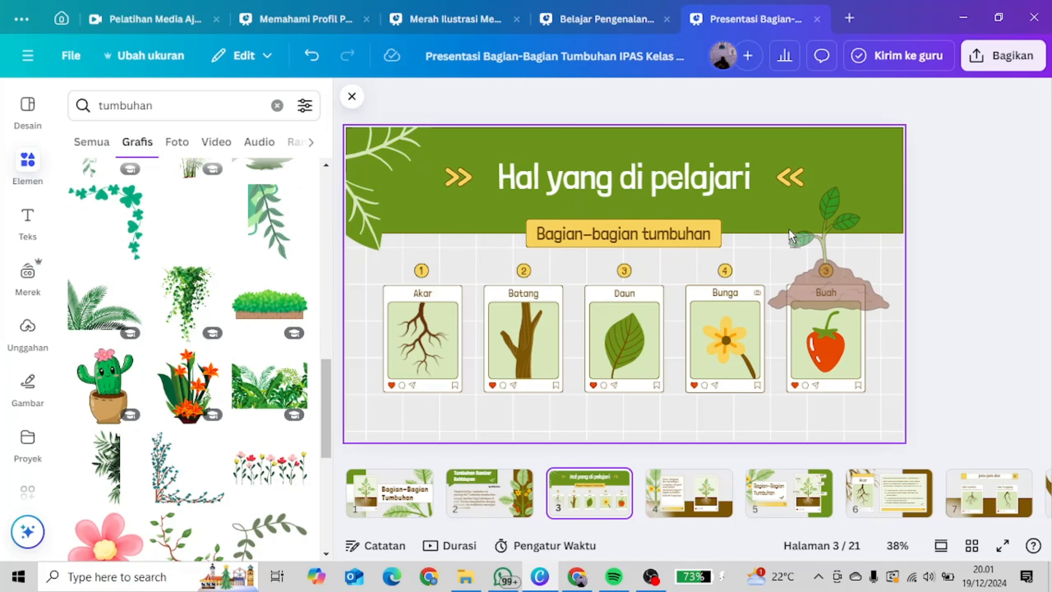
Step: Shrink the seedling graphic to roughly the width of a card and place it just above the Buah card
drag(855, 249, 837, 263)
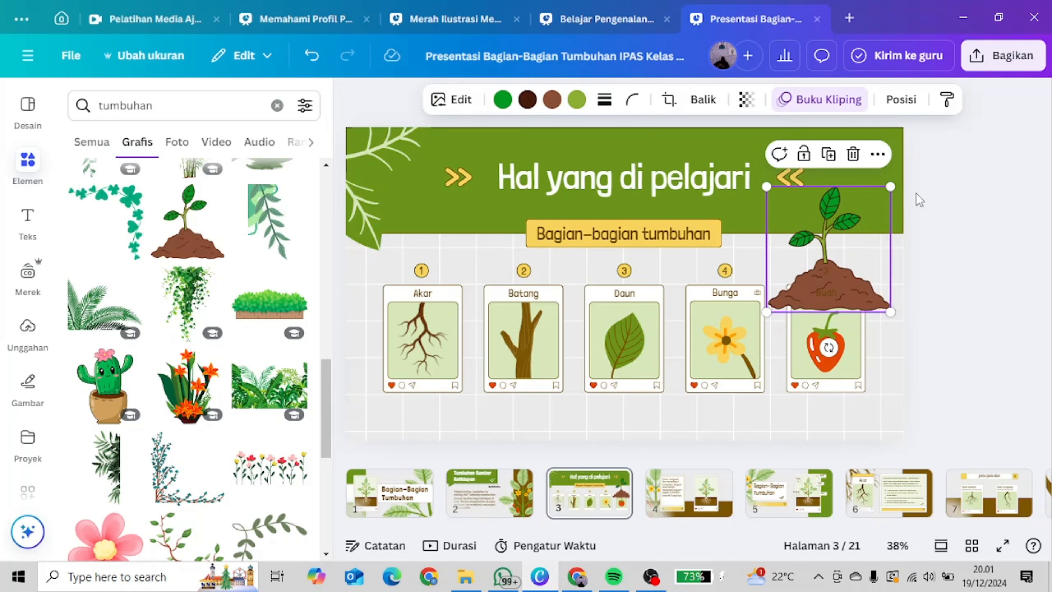
drag(878, 195, 836, 240)
drag(806, 281, 842, 227)
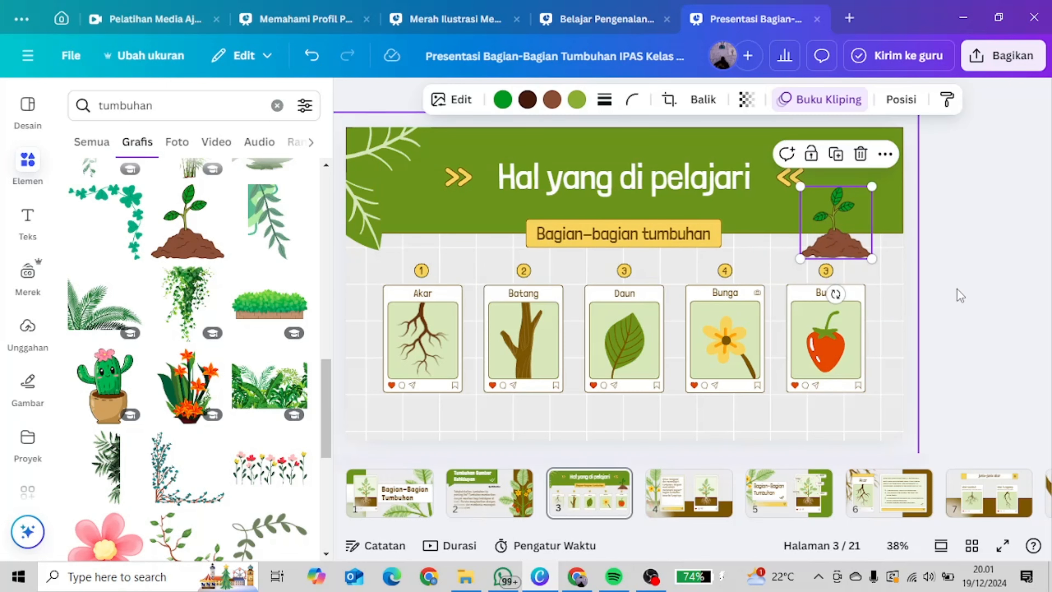
click(800, 296)
click(961, 245)
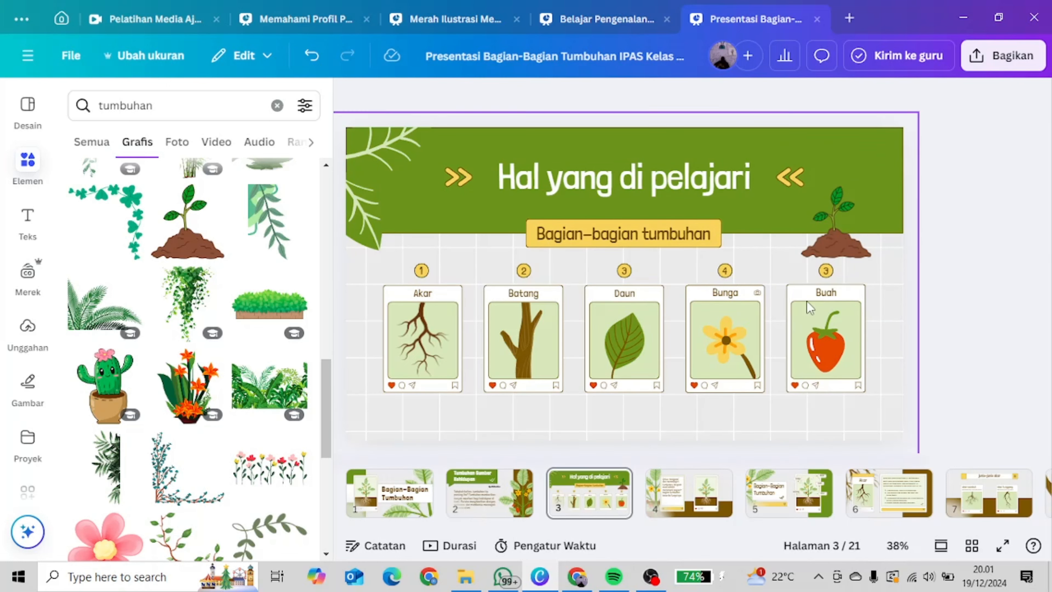
click(798, 297)
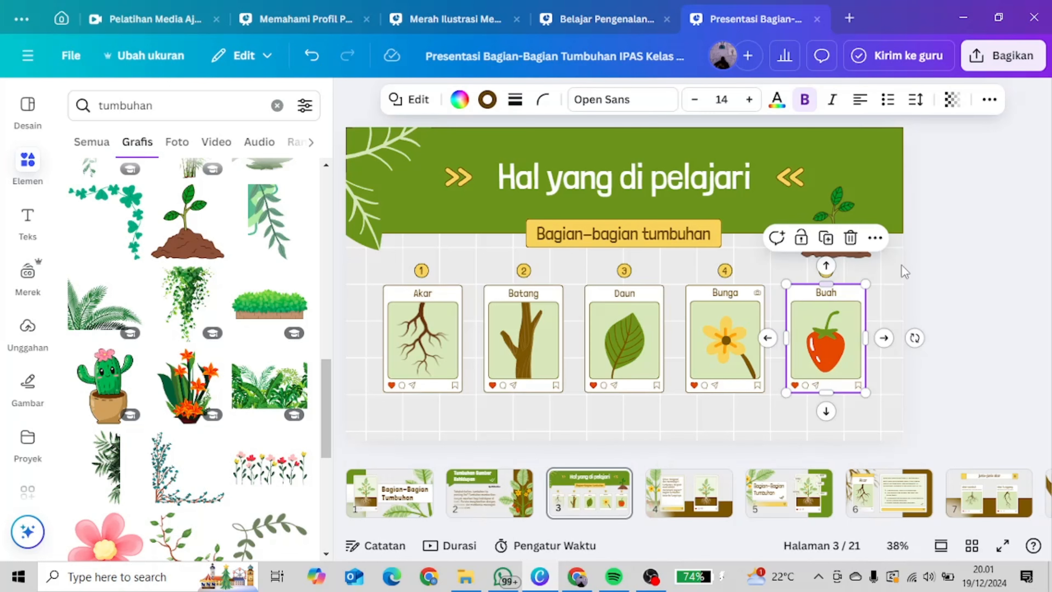
click(944, 250)
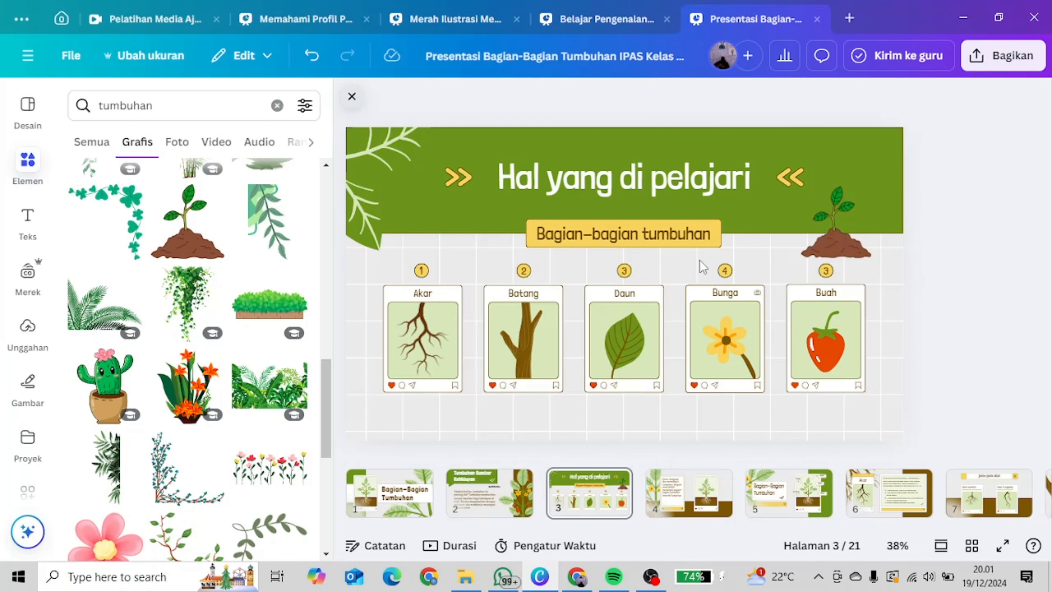
Step: Examine the animation styles, entry and exit options, and additional effects available for the seedling graphic
click(777, 239)
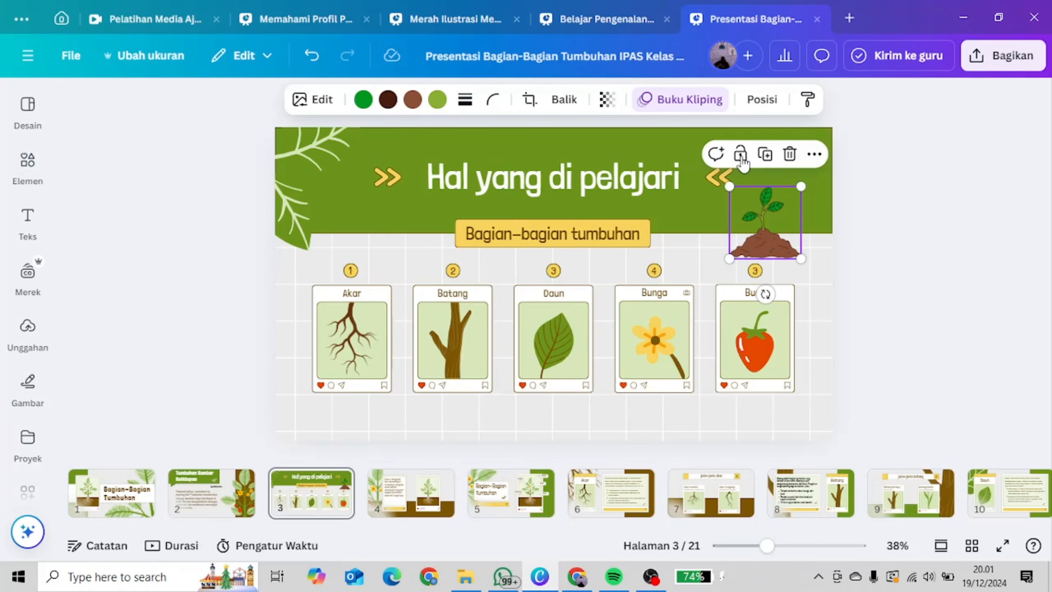
click(683, 102)
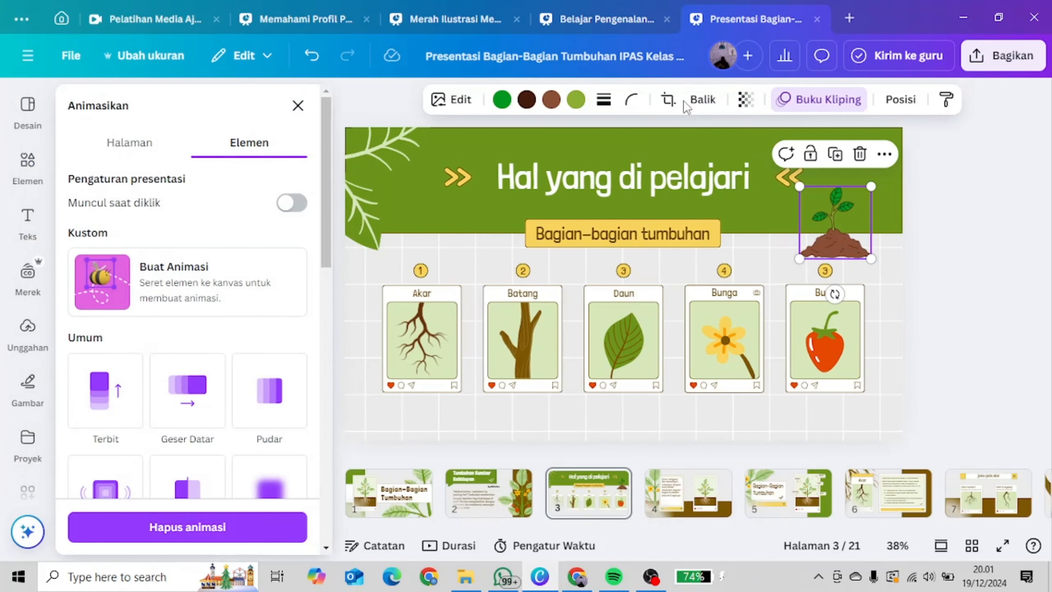
scroll(132, 286, down, 8)
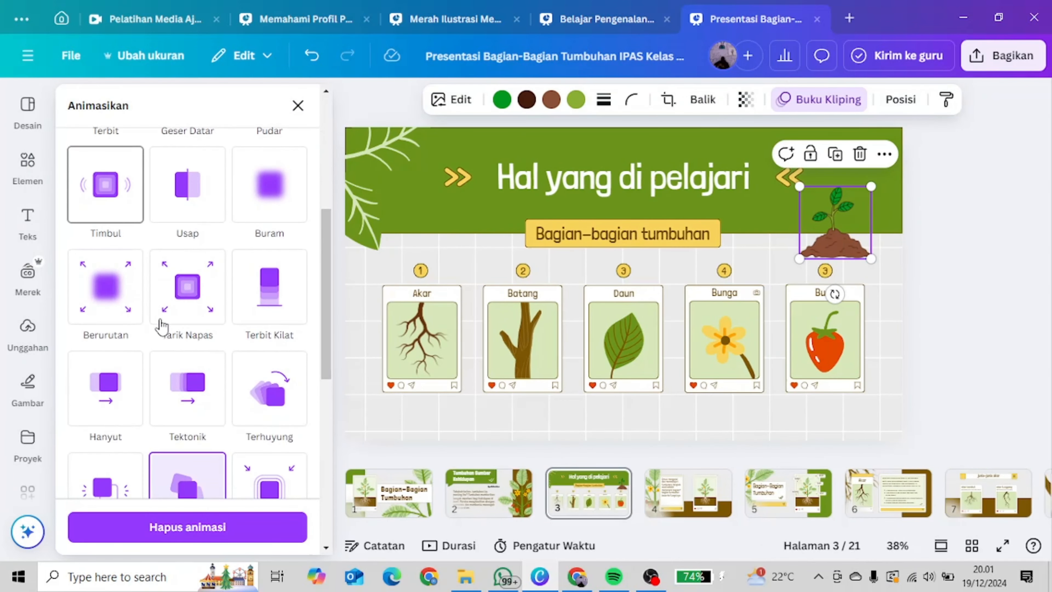
scroll(215, 359, down, 6)
scroll(188, 332, up, 2)
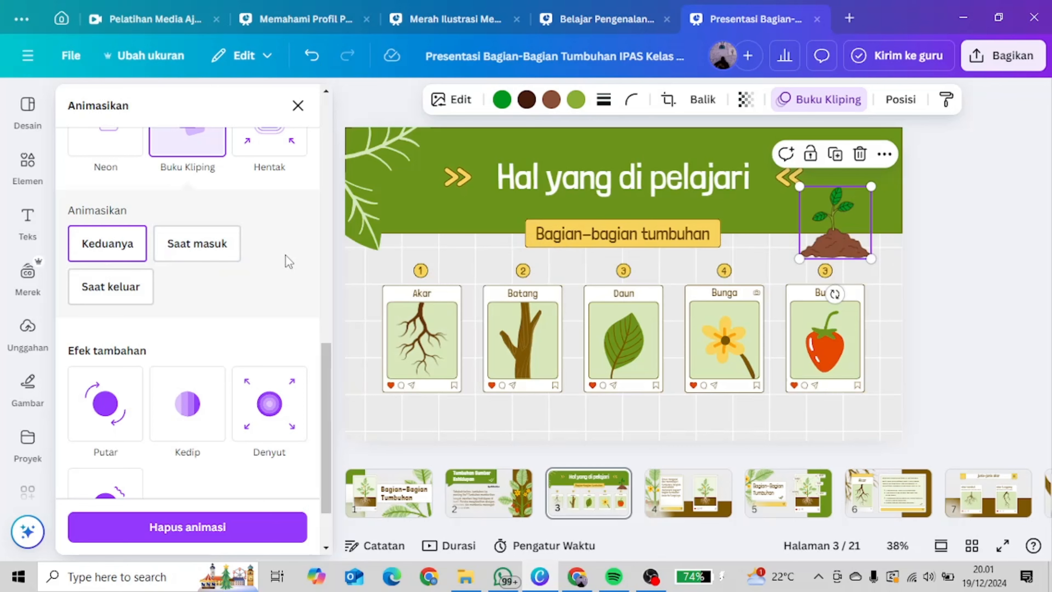
scroll(286, 255, down, 2)
scroll(286, 256, up, 8)
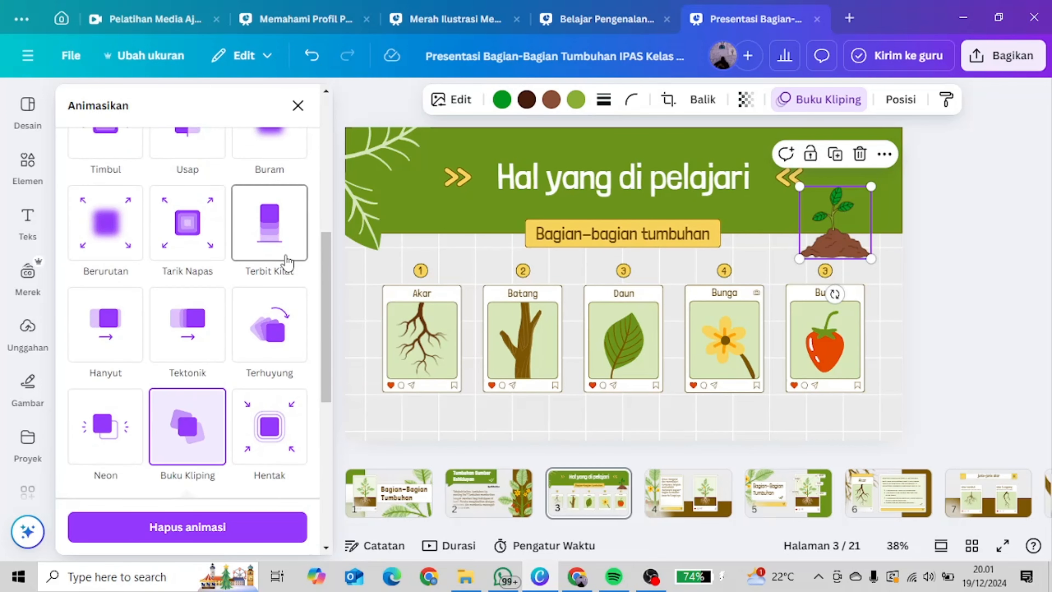
scroll(285, 260, up, 2)
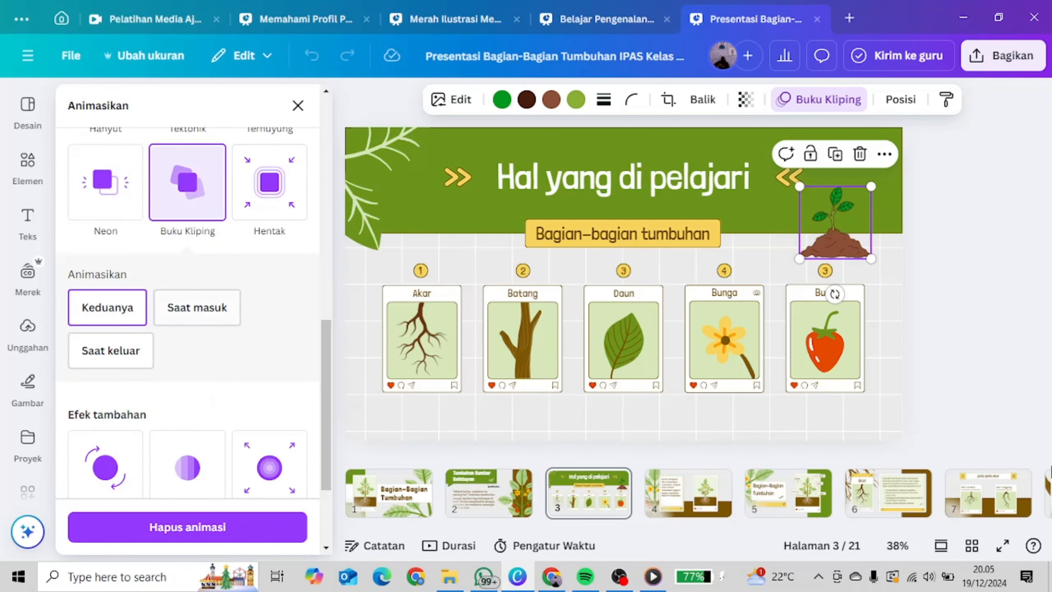
Step: Preview slide 3 in full-screen presentation, advance to slide 4 and go back, and exit the presentation
key(Escape)
click(1002, 544)
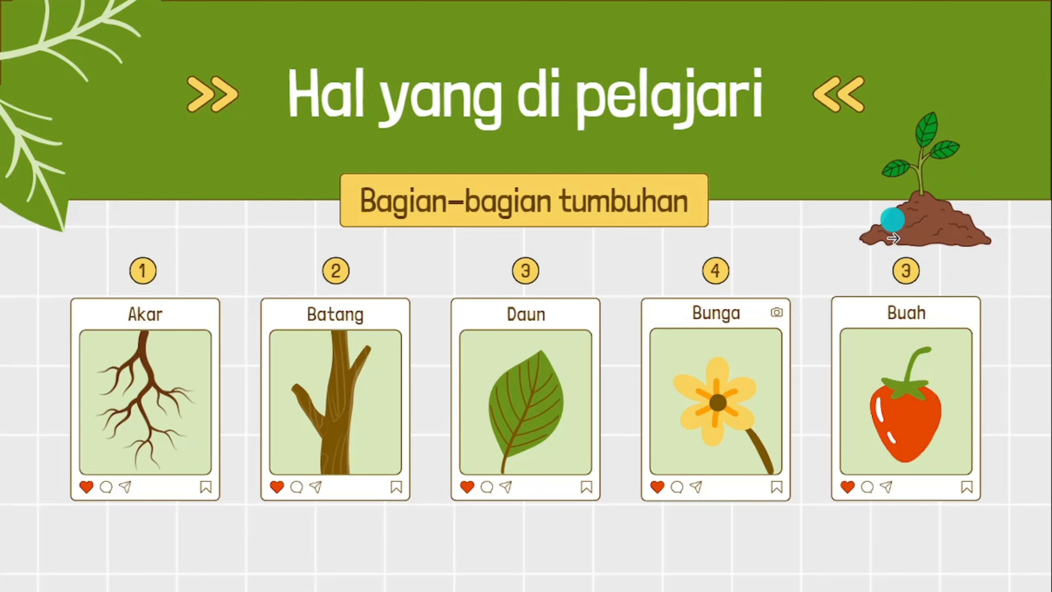
click(1001, 367)
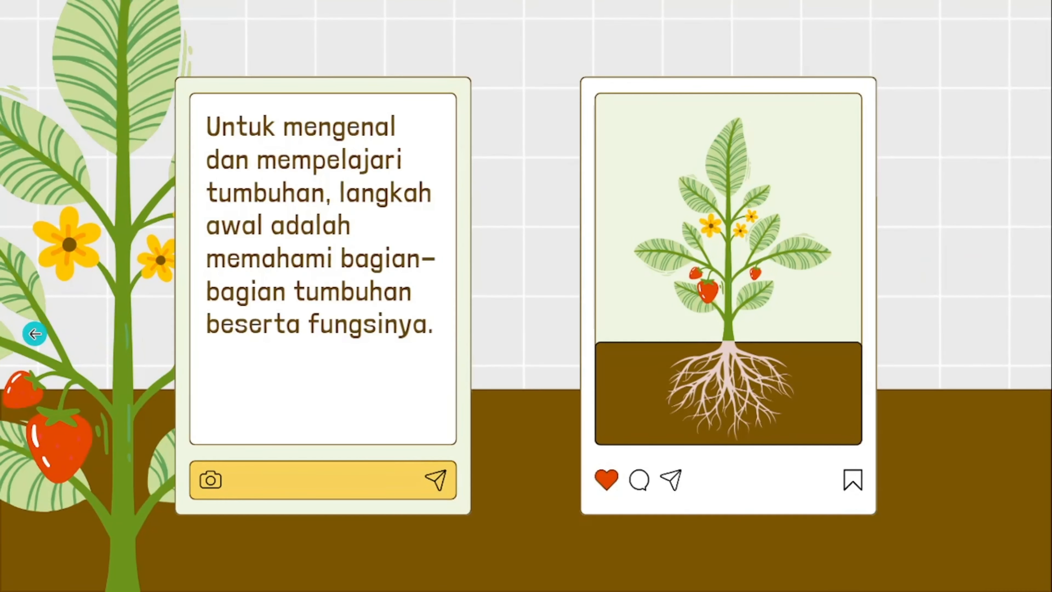
click(34, 333)
key(Escape)
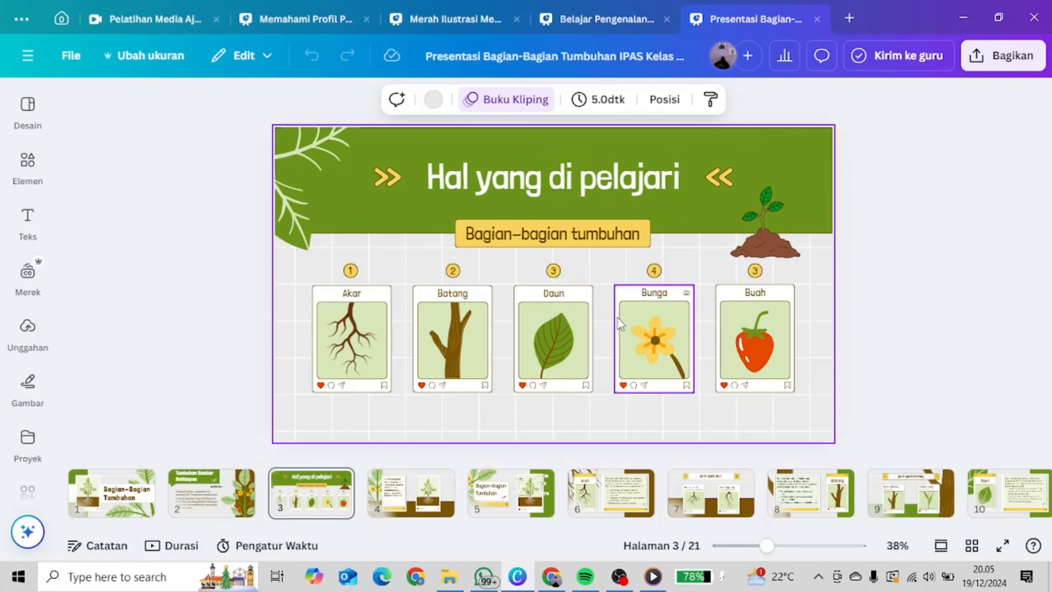
Step: Move the seedling graphic on slide 3 down to the lower edge of the Daun card, and preview the slide in full-screen presentation
click(197, 501)
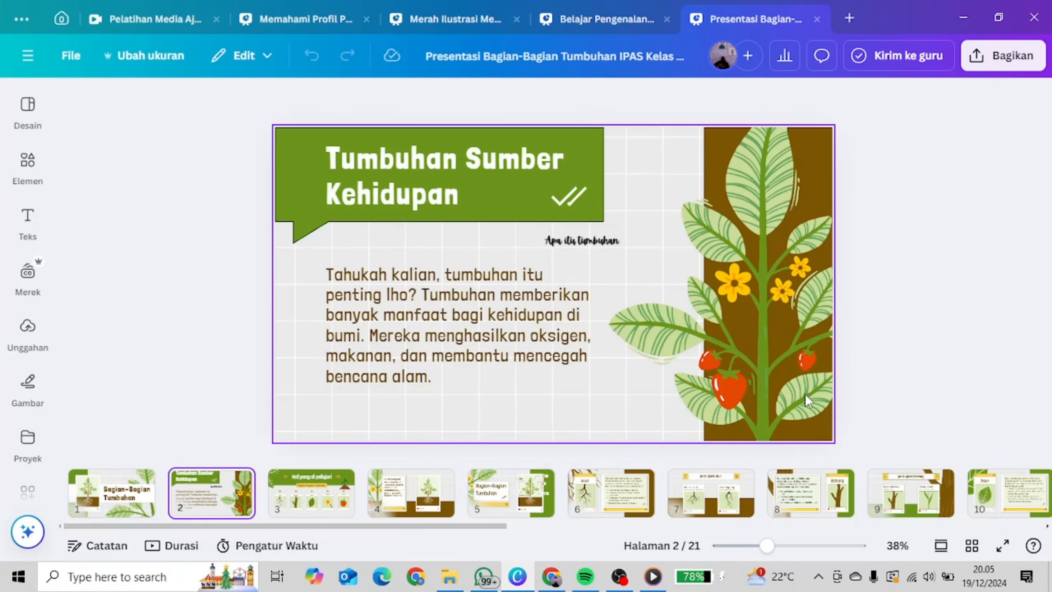
click(311, 493)
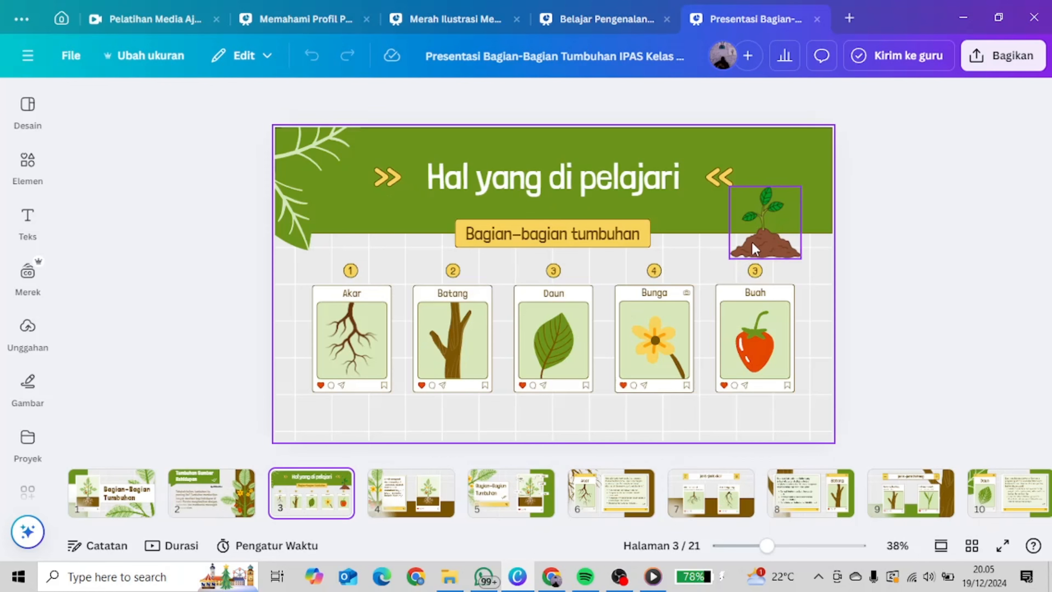
drag(752, 241, 536, 419)
click(939, 342)
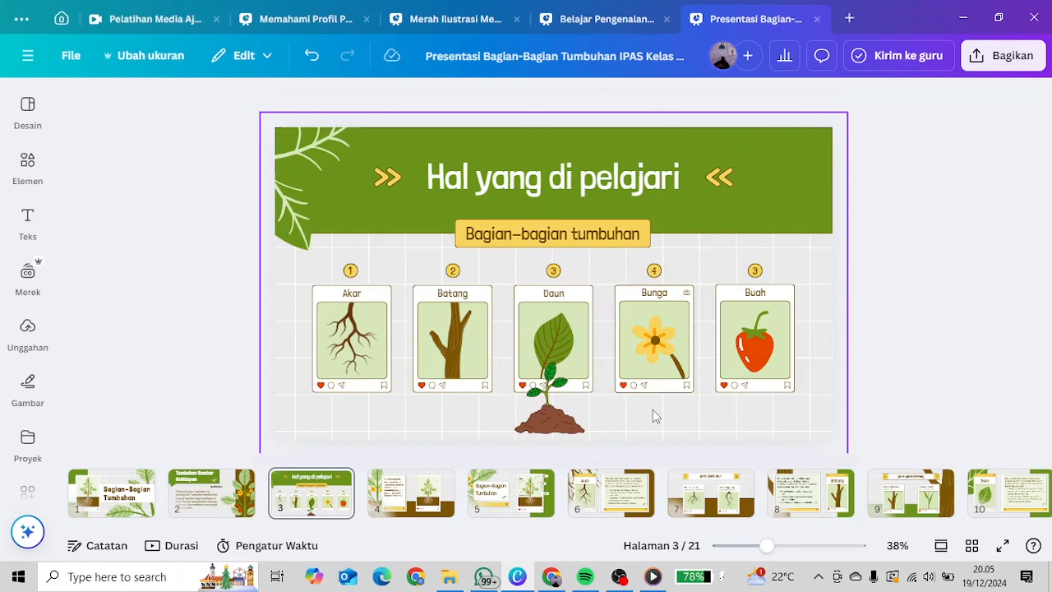
click(1003, 544)
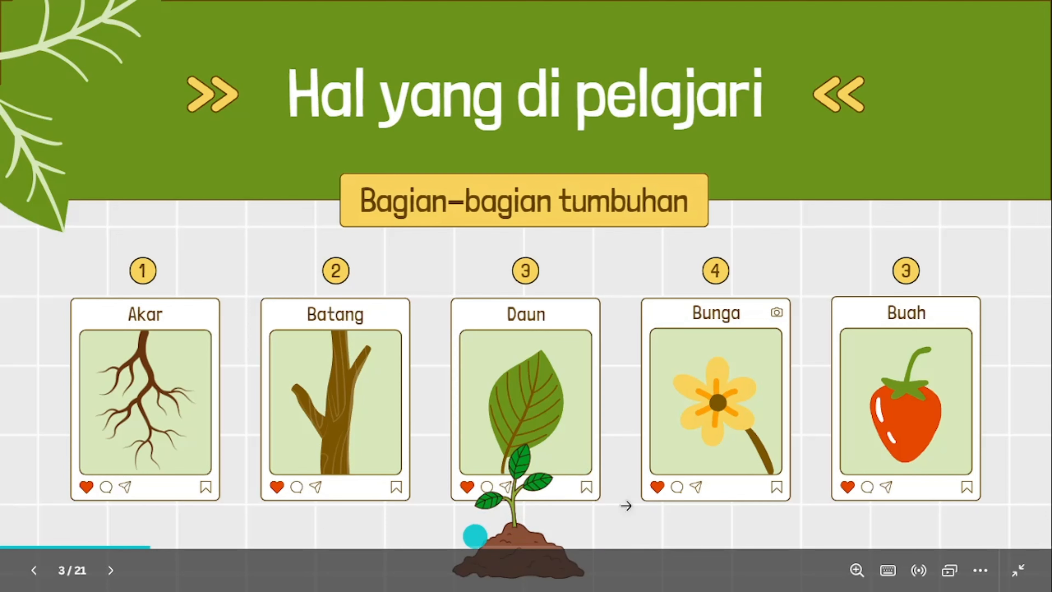
click(1018, 570)
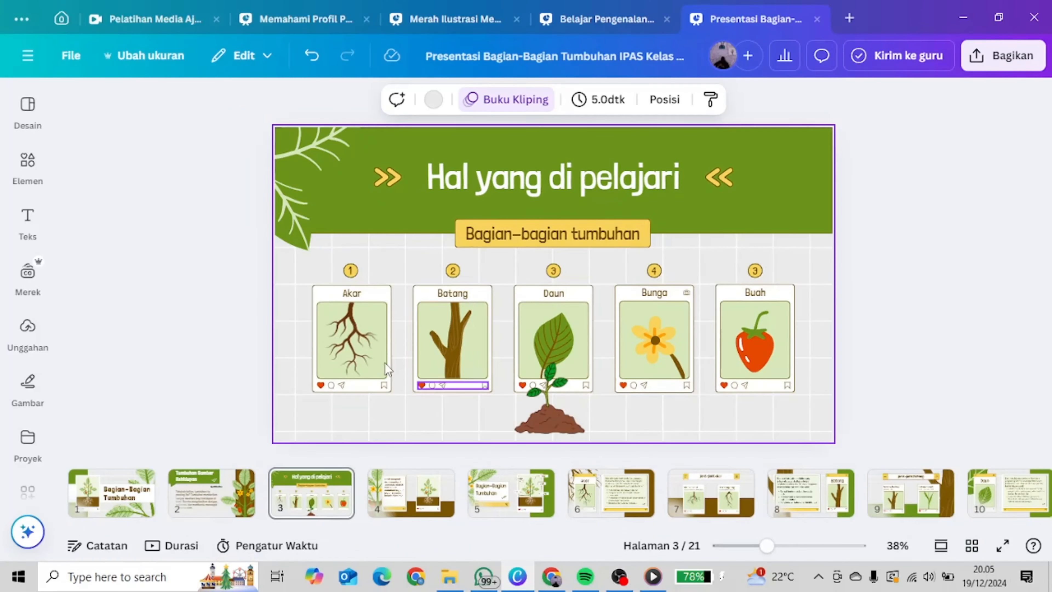
Step: Review the animation options for the seedling graphic on slide 3 and apply the Hentak animation to it
click(551, 410)
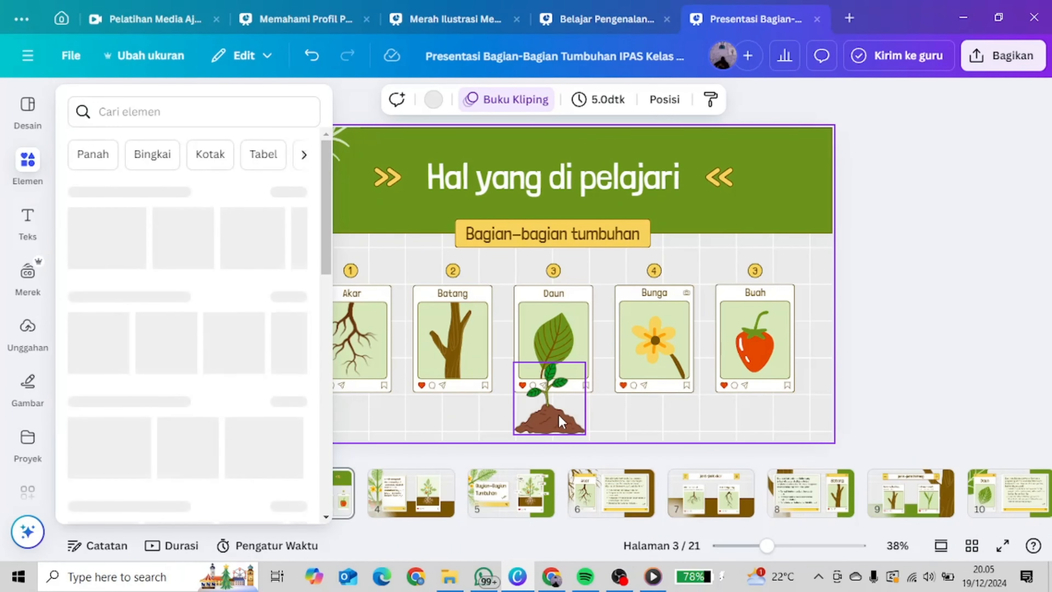
click(673, 96)
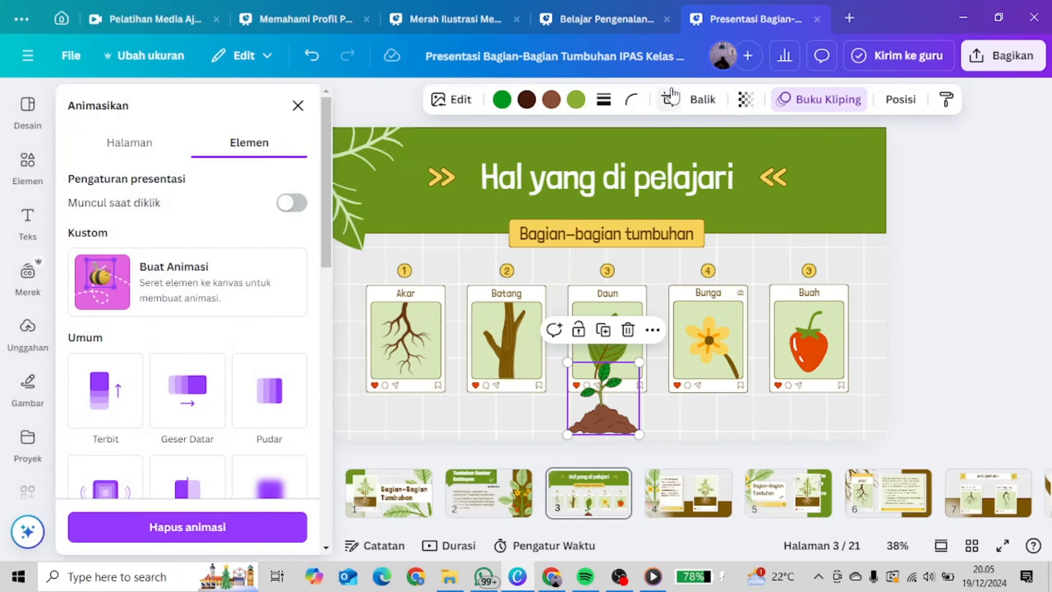
scroll(215, 250, down, 5)
scroll(155, 250, down, 2)
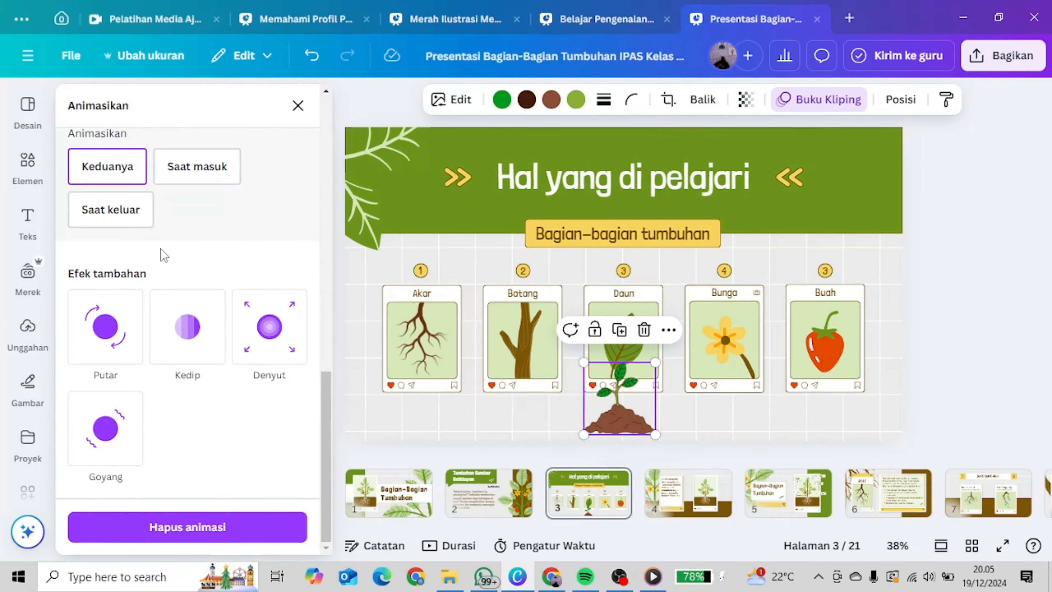
scroll(161, 249, up, 10)
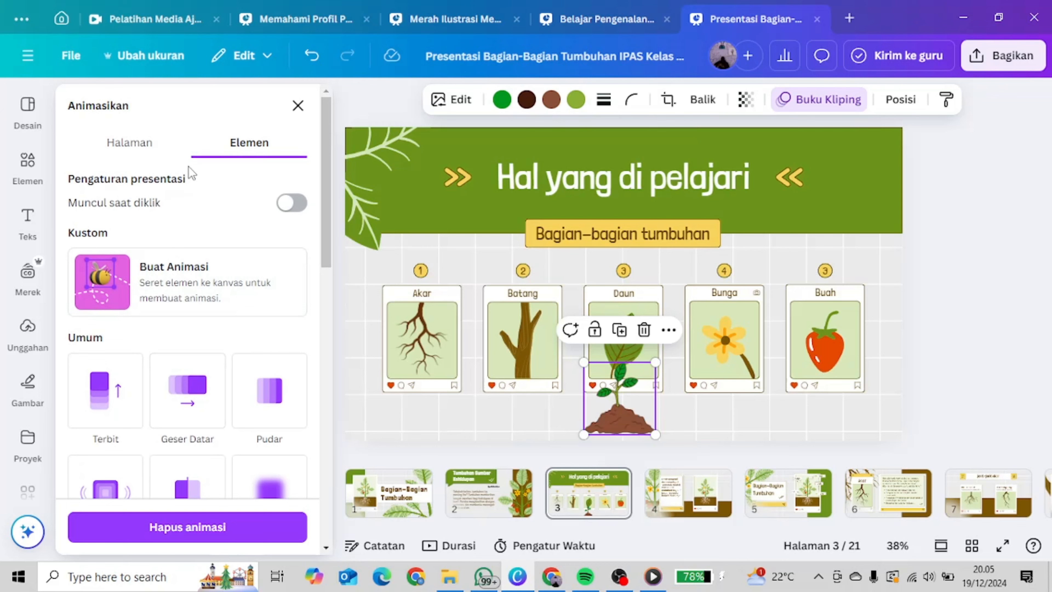
scroll(184, 293, down, 5)
scroll(184, 293, up, 5)
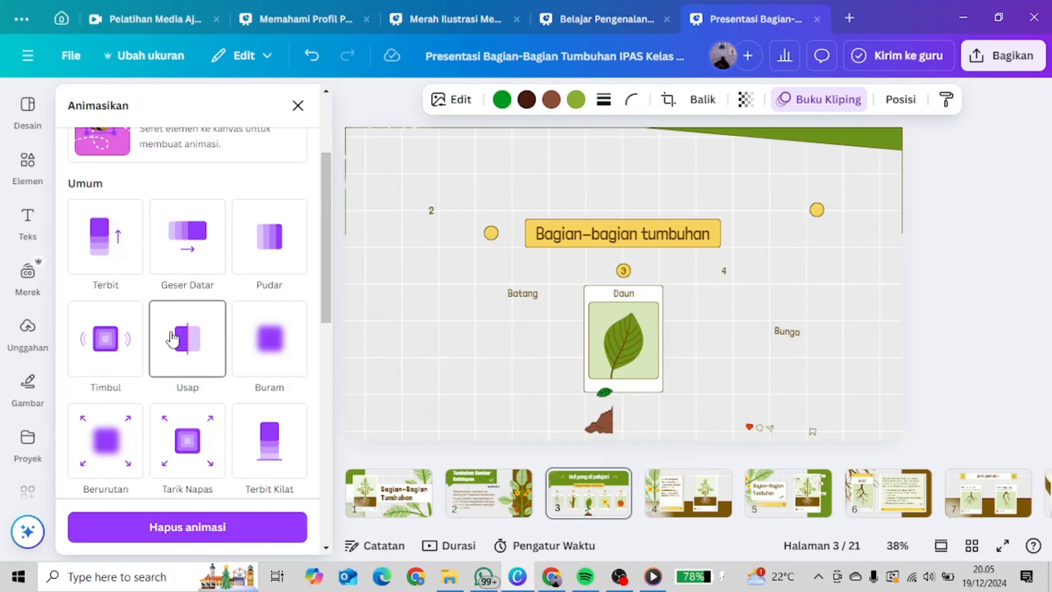
scroll(173, 339, down, 5)
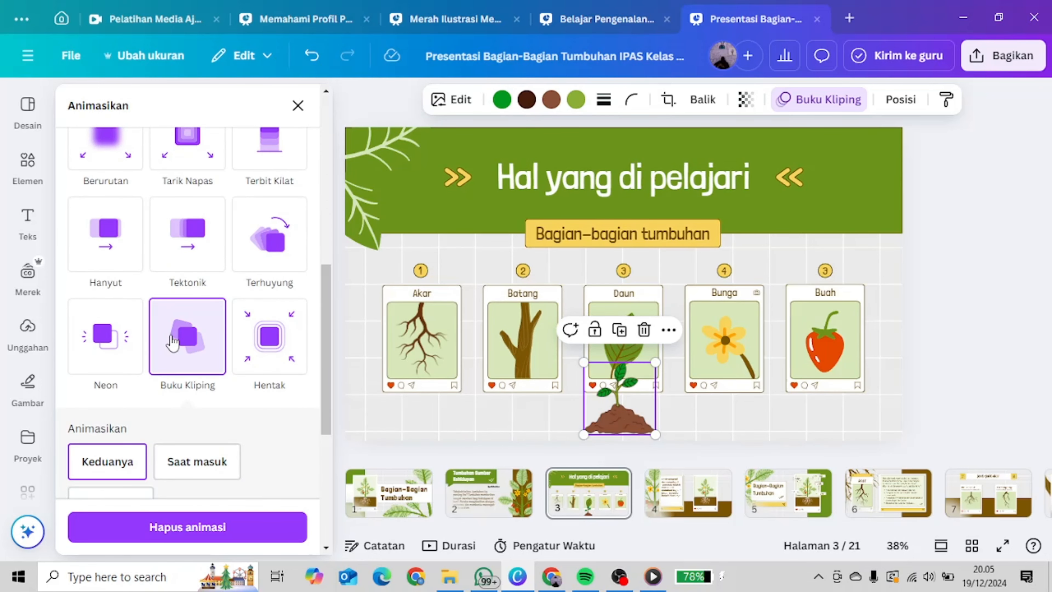
scroll(194, 286, down, 2)
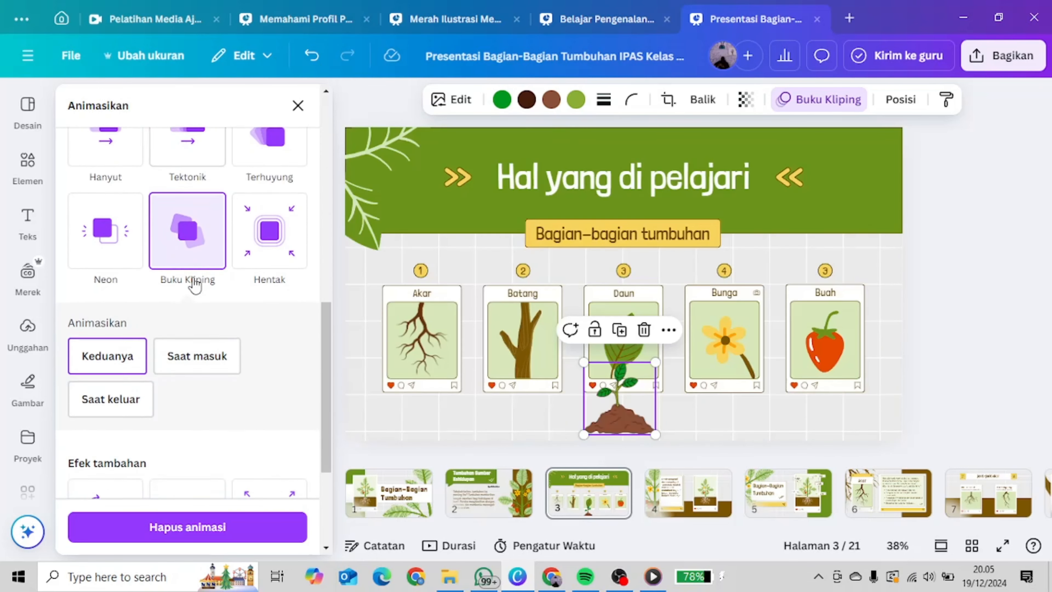
scroll(195, 286, down, 1)
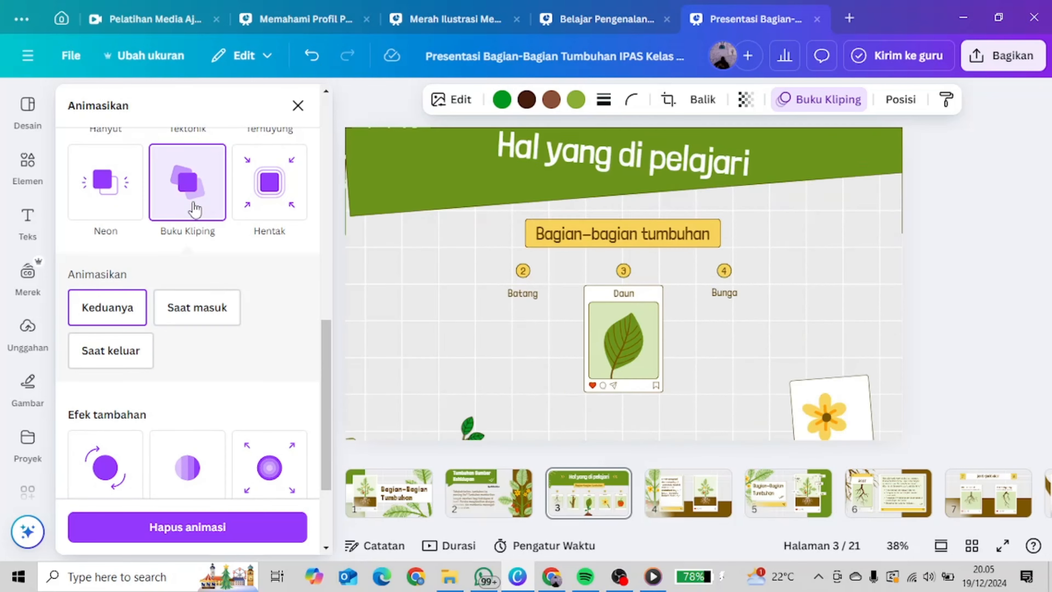
click(261, 189)
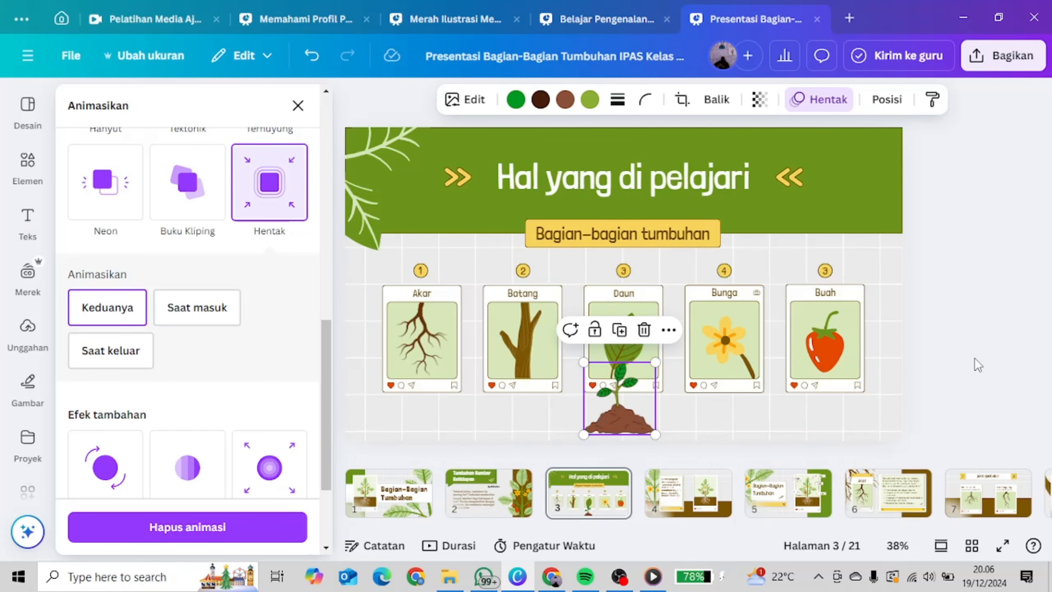
Step: Preview slide 3 in full-screen presentation, advance to slide 4, and exit the presentation
click(1002, 545)
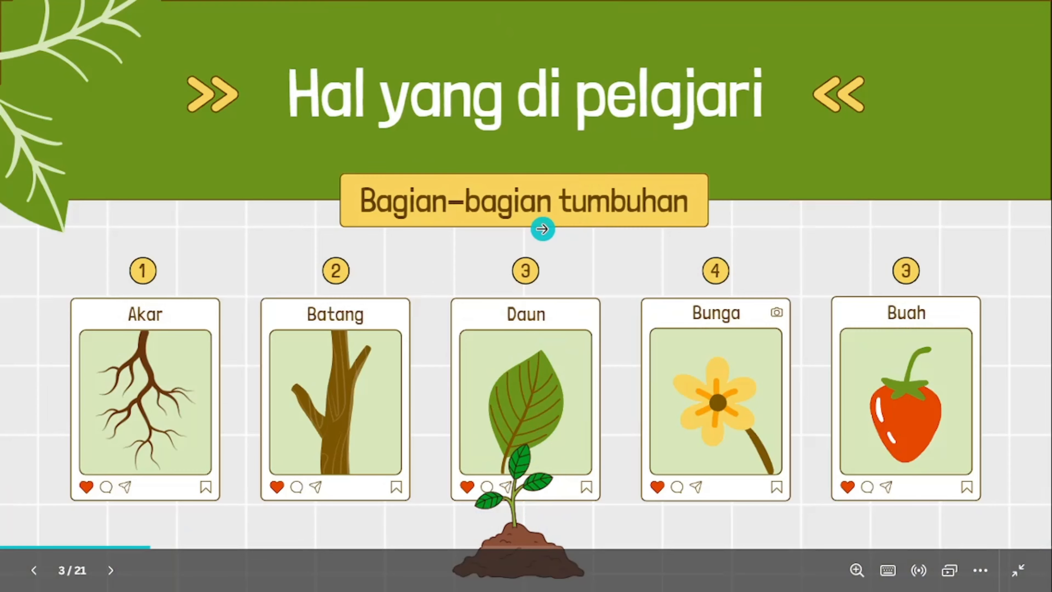
click(1039, 297)
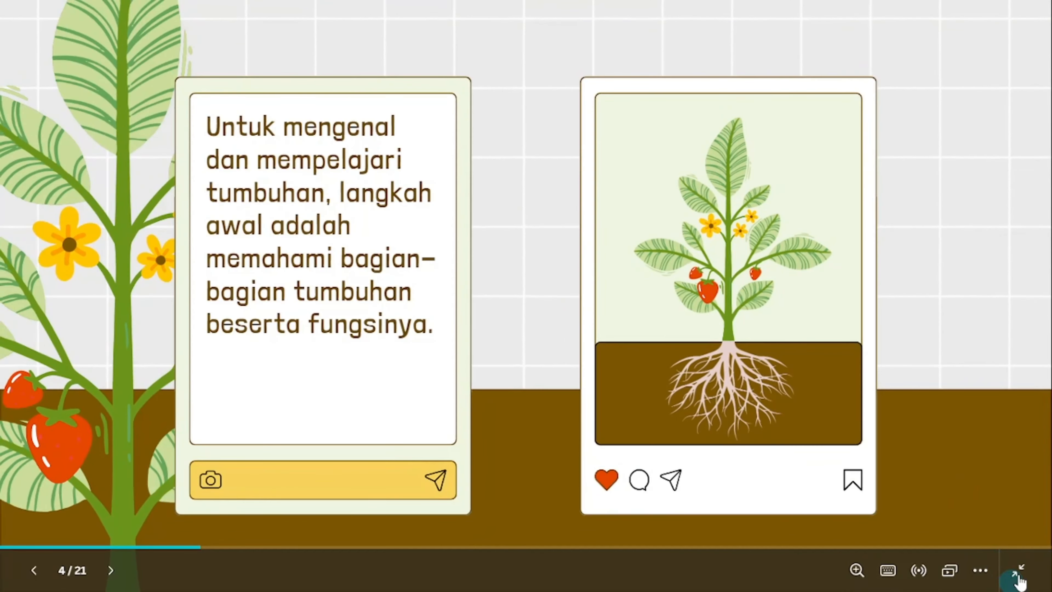
click(1018, 579)
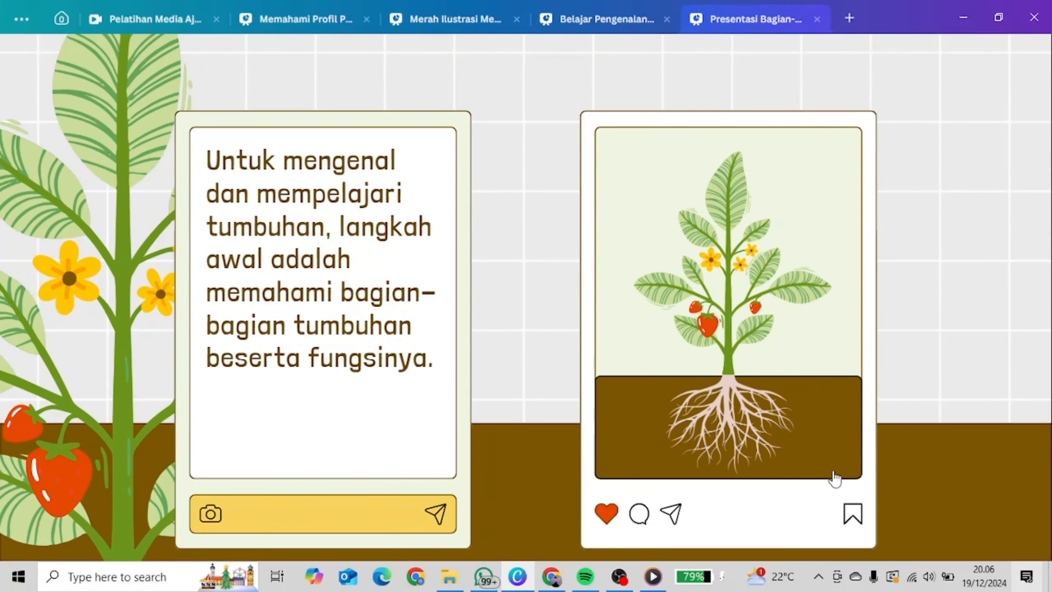
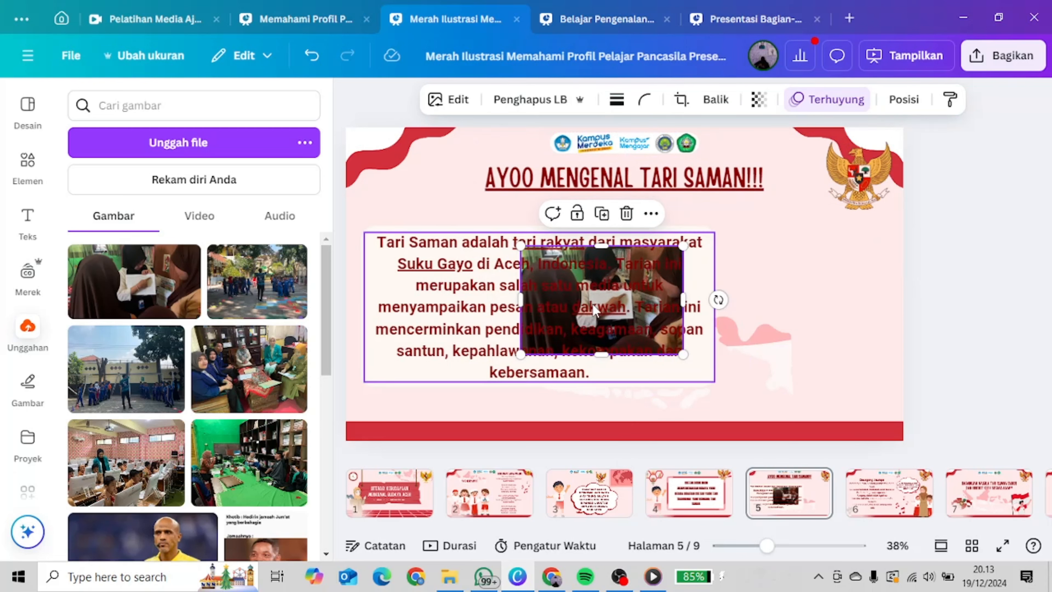
Step: Undo the latest photo moves on slide 5 of the Tari Saman presentation to put the photo back beside the text
click(993, 287)
click(677, 295)
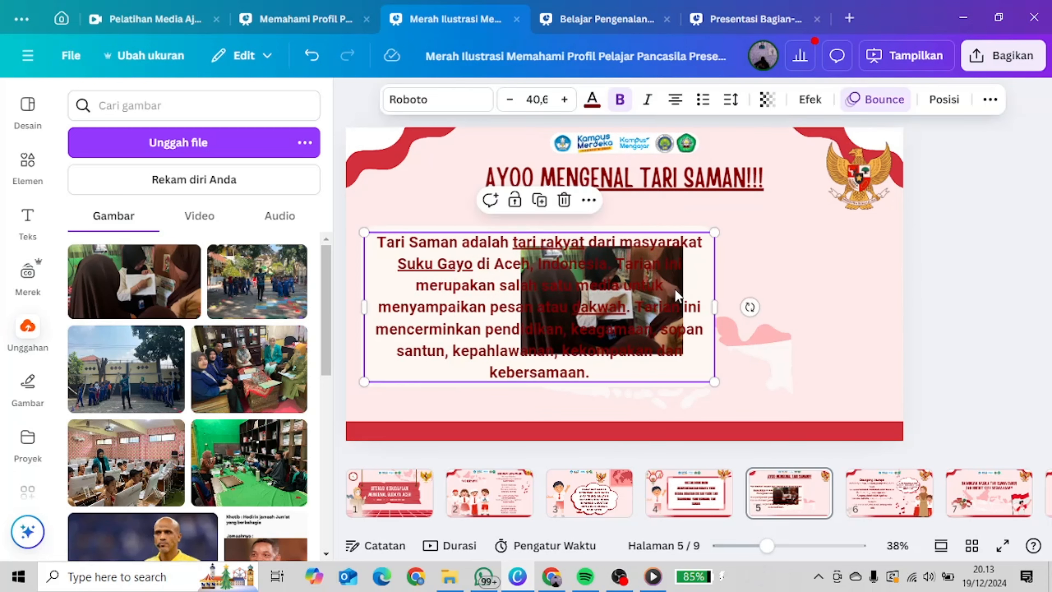
click(875, 295)
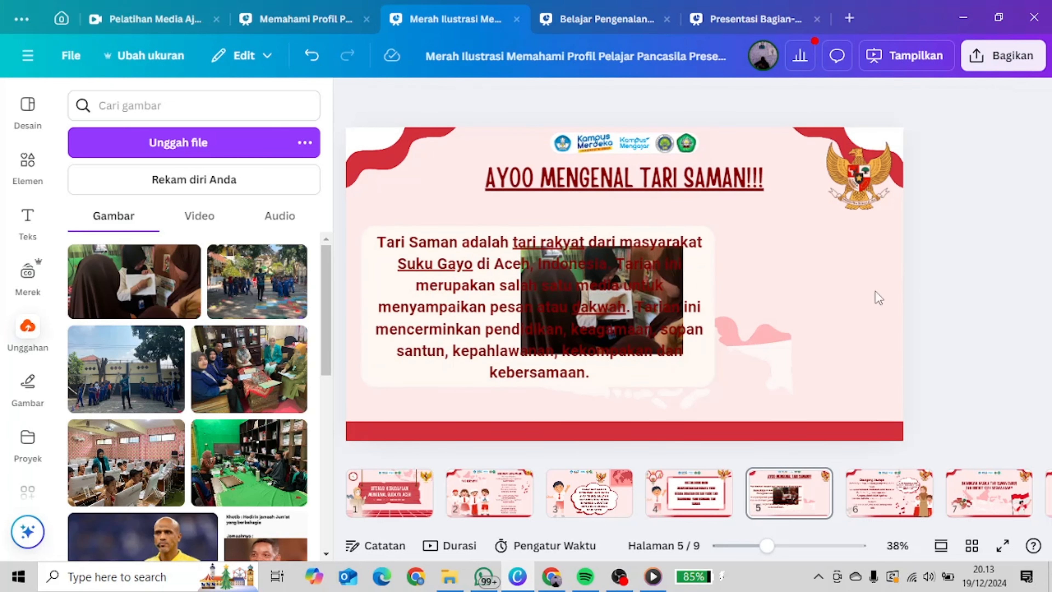
click(307, 57)
click(314, 62)
Step: Move the photo over the end of the Tari Saman paragraph, bring it forward, send it backward, and bring it forward again
click(759, 301)
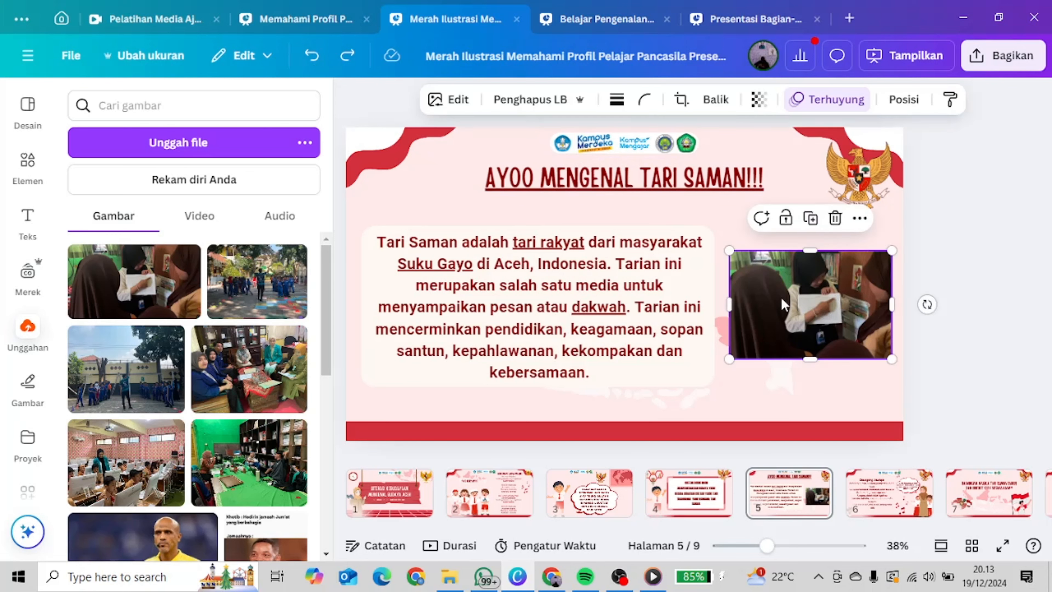
drag(759, 301, 601, 293)
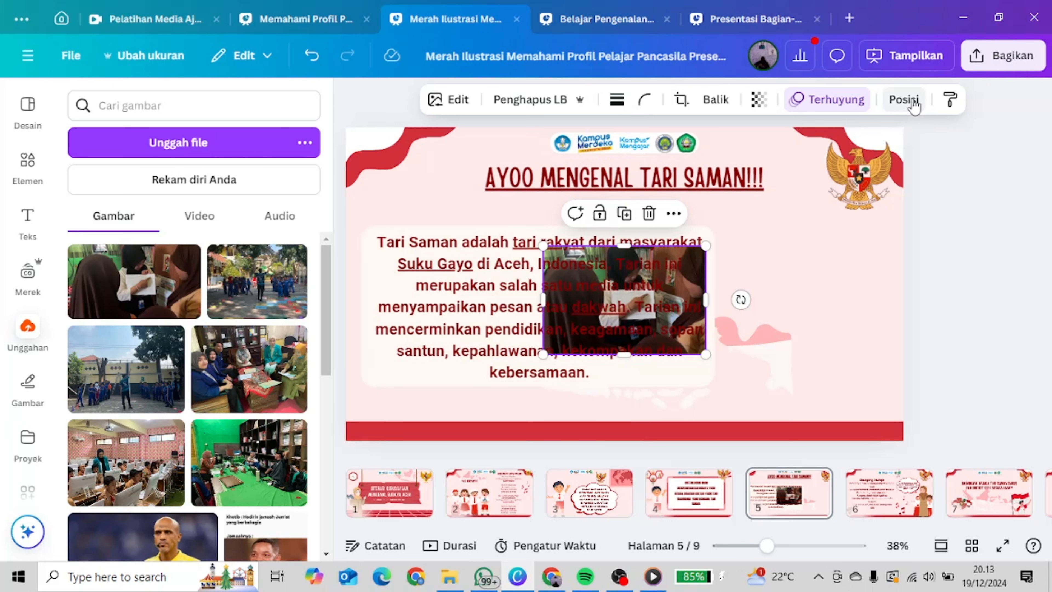
click(914, 104)
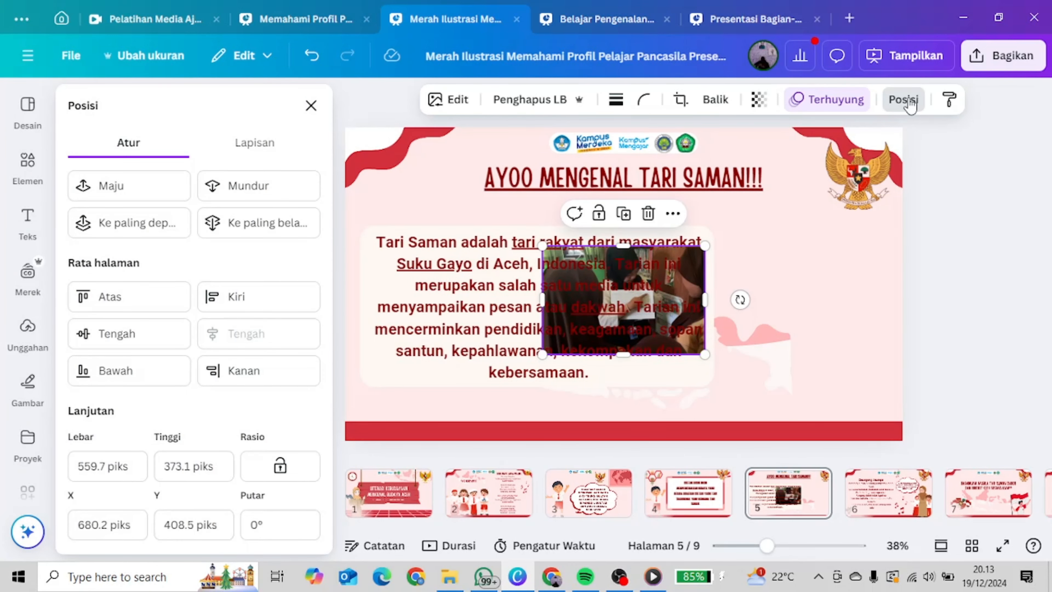
click(135, 194)
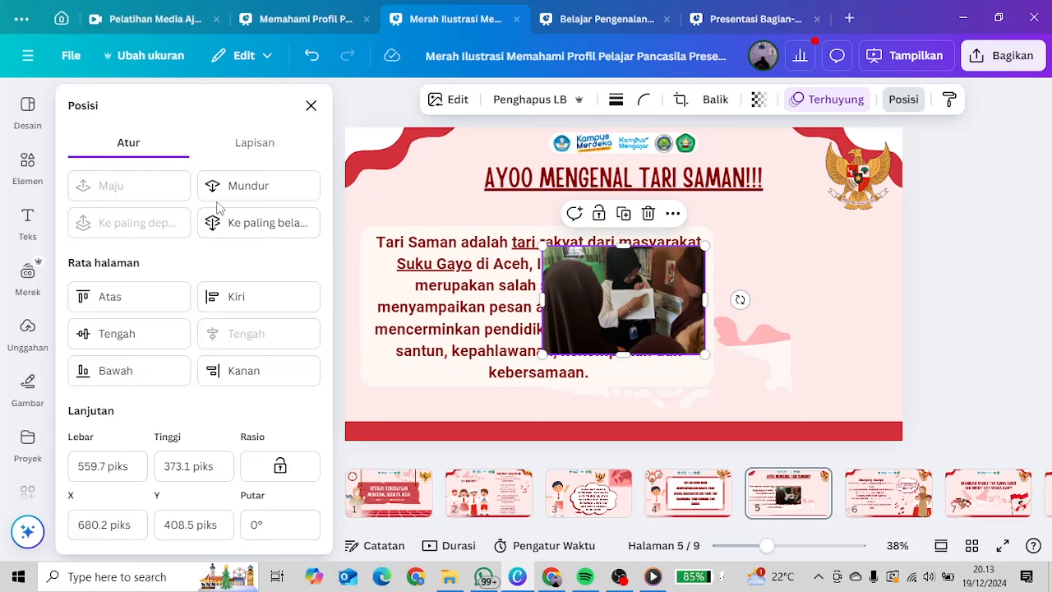
click(229, 191)
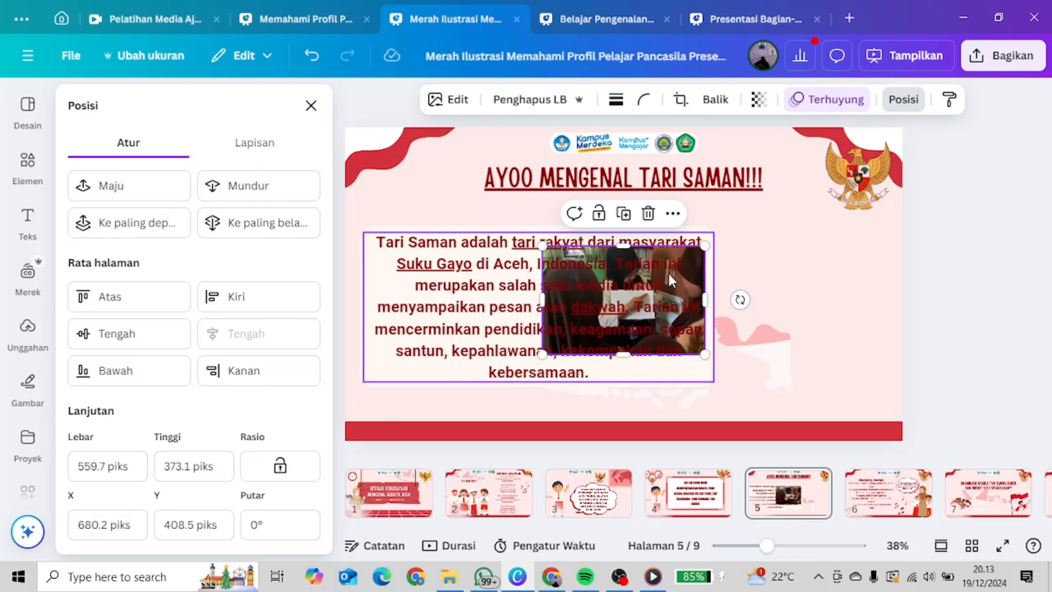
click(150, 193)
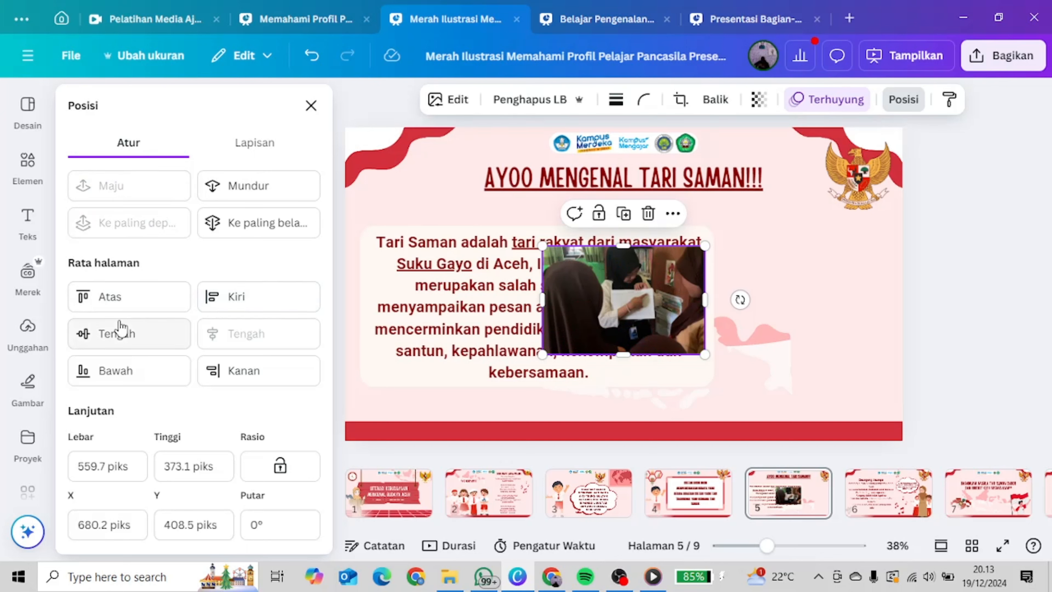
Step: Try aligning the photo to the page's top, left, vertical middle, bottom and right, and place it back beside the paragraph
click(128, 306)
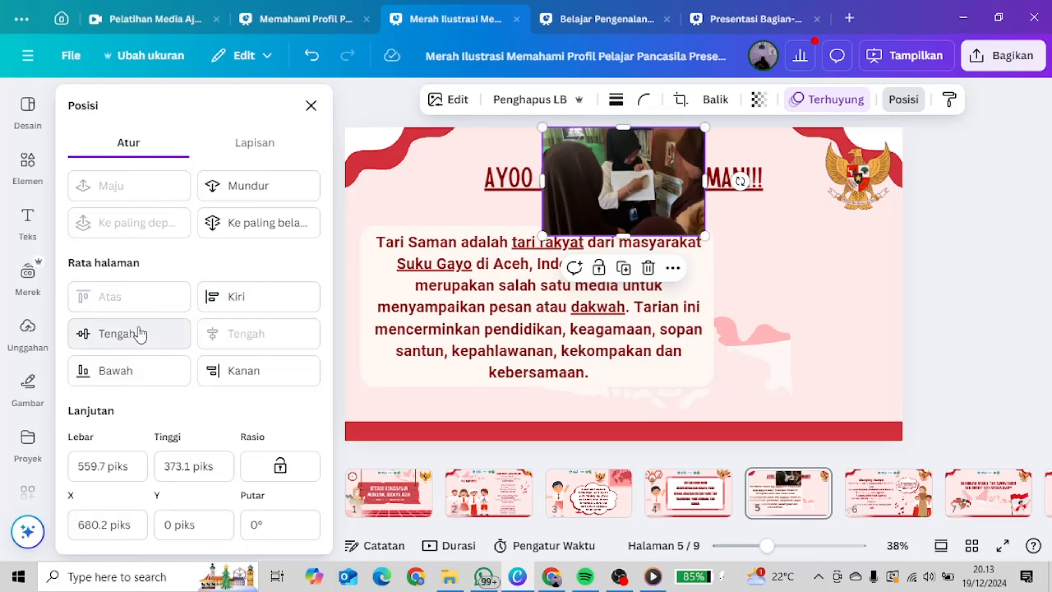
click(217, 298)
click(120, 340)
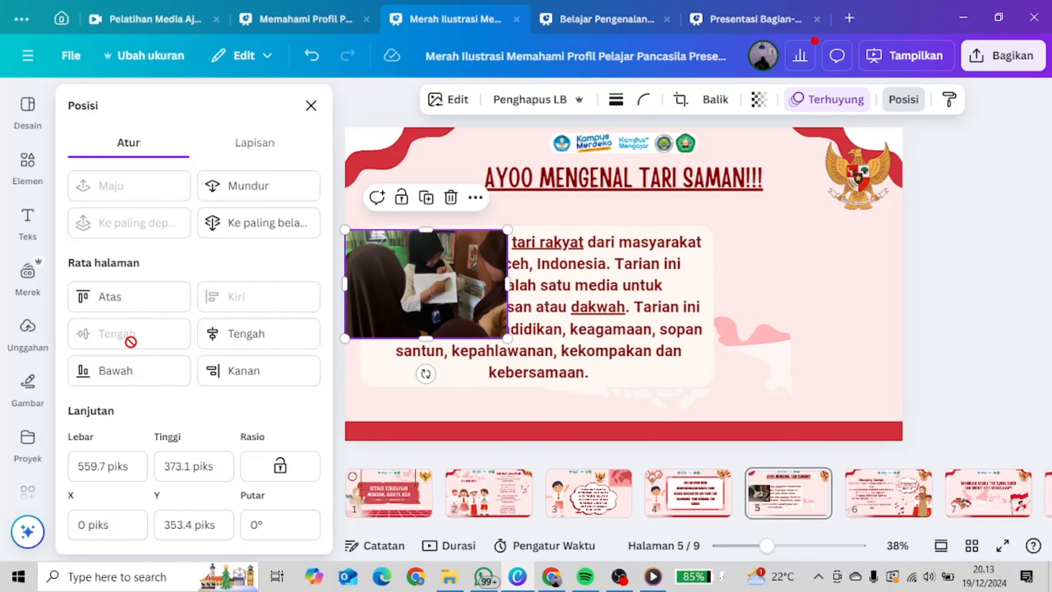
click(139, 372)
click(238, 371)
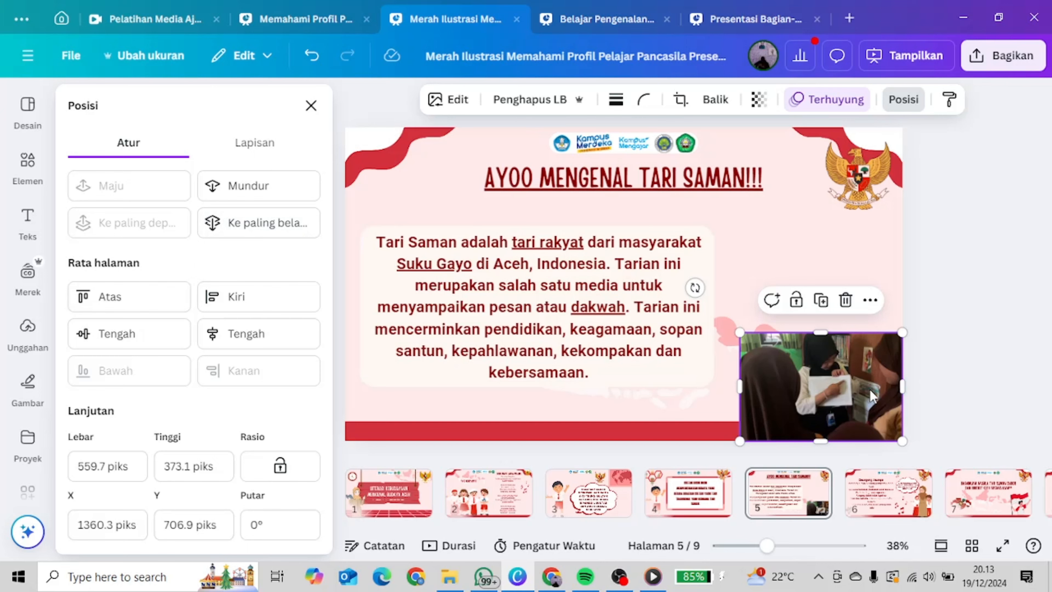
drag(870, 389, 859, 307)
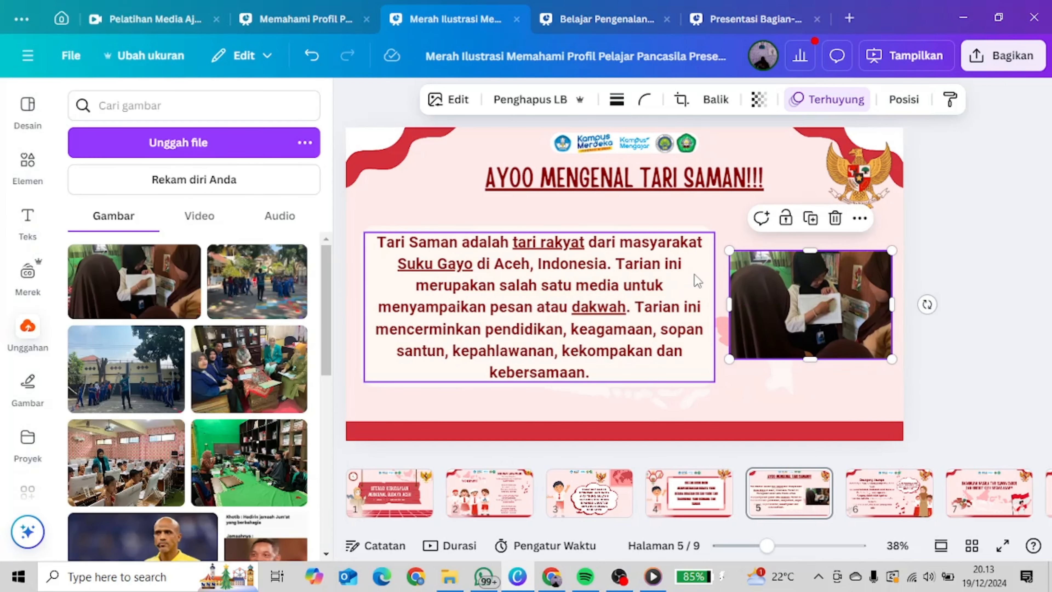
Step: Send the Tari Saman paragraph text box one layer backward
click(694, 274)
click(943, 102)
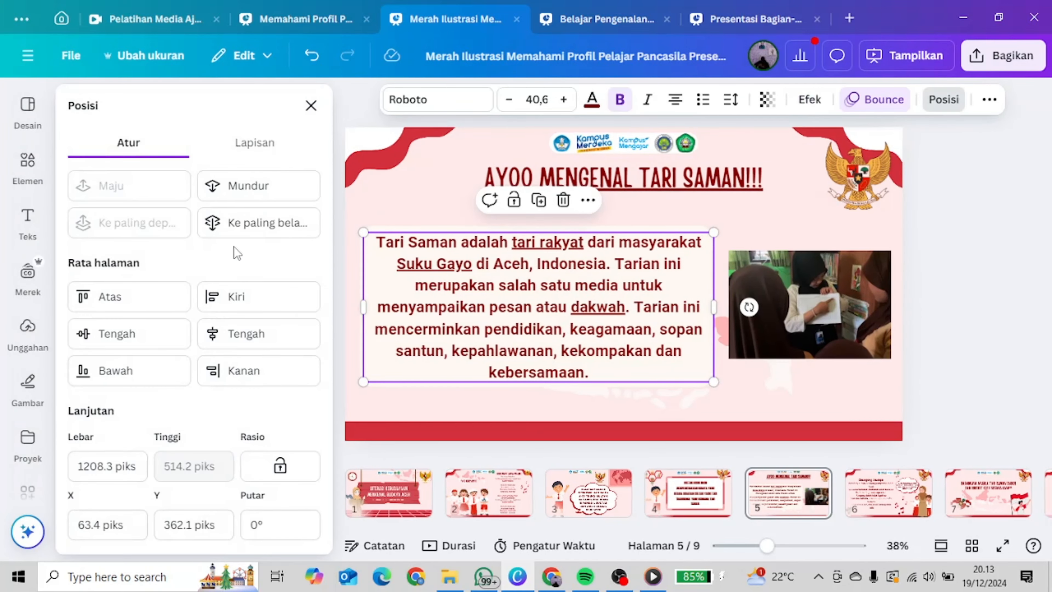
click(255, 188)
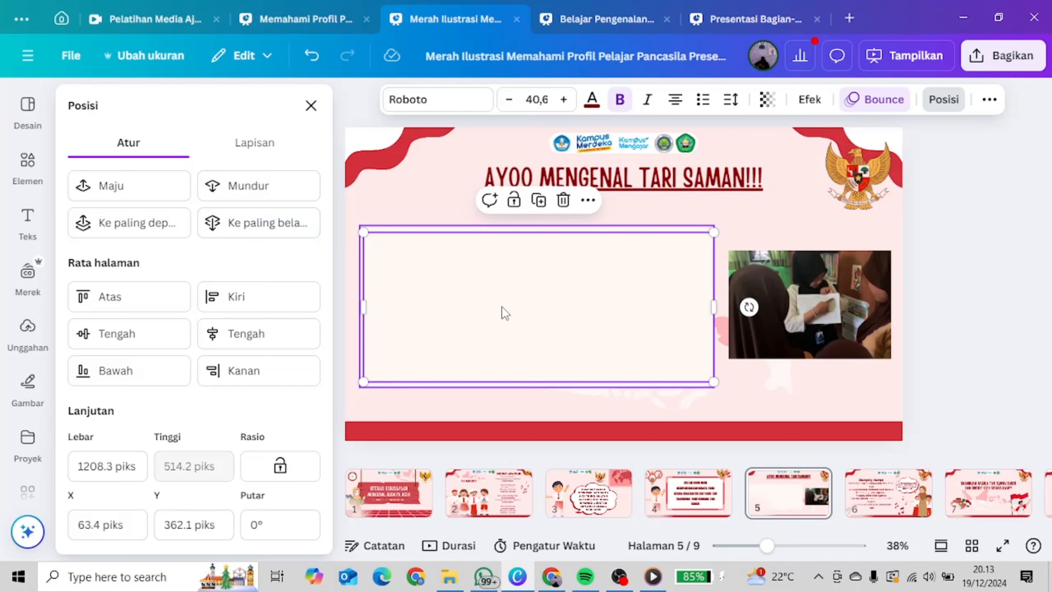
Step: Select the cream rectangle covering the Tari Saman paragraph and send it one layer backward, behind the text
click(966, 256)
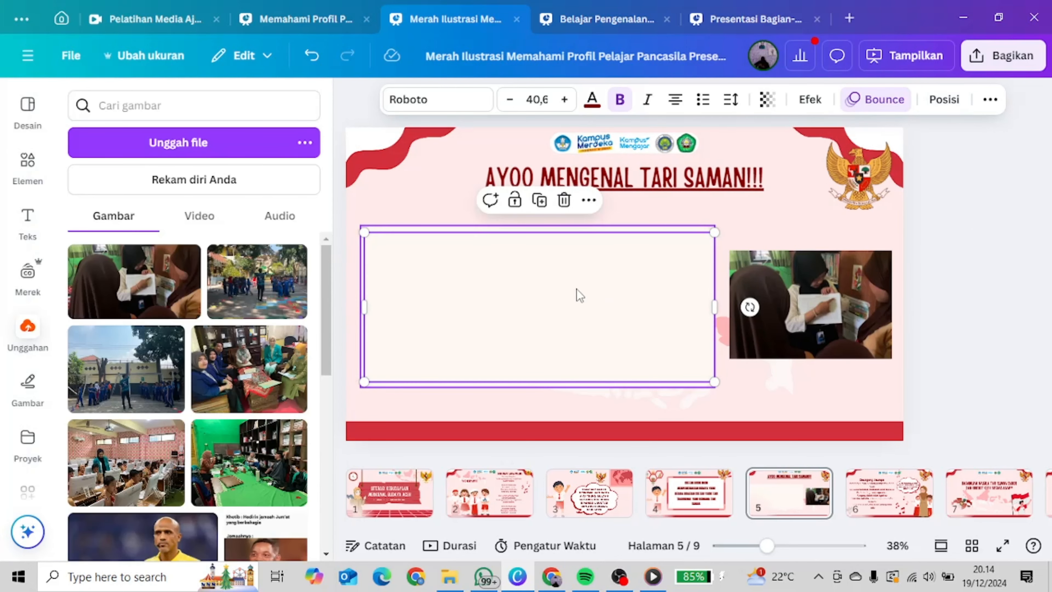
click(486, 288)
click(646, 292)
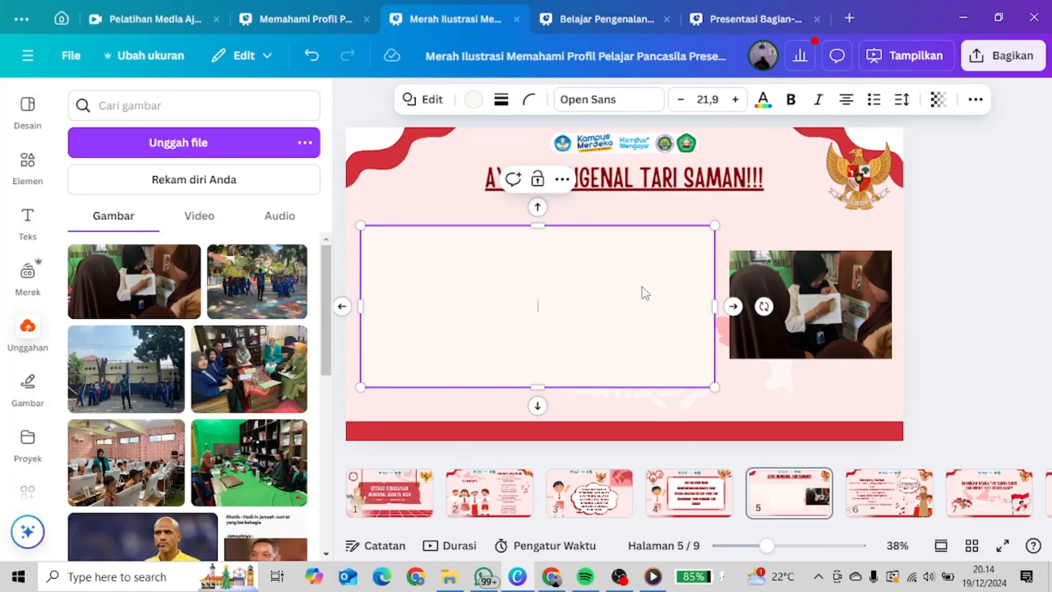
click(1030, 240)
click(685, 243)
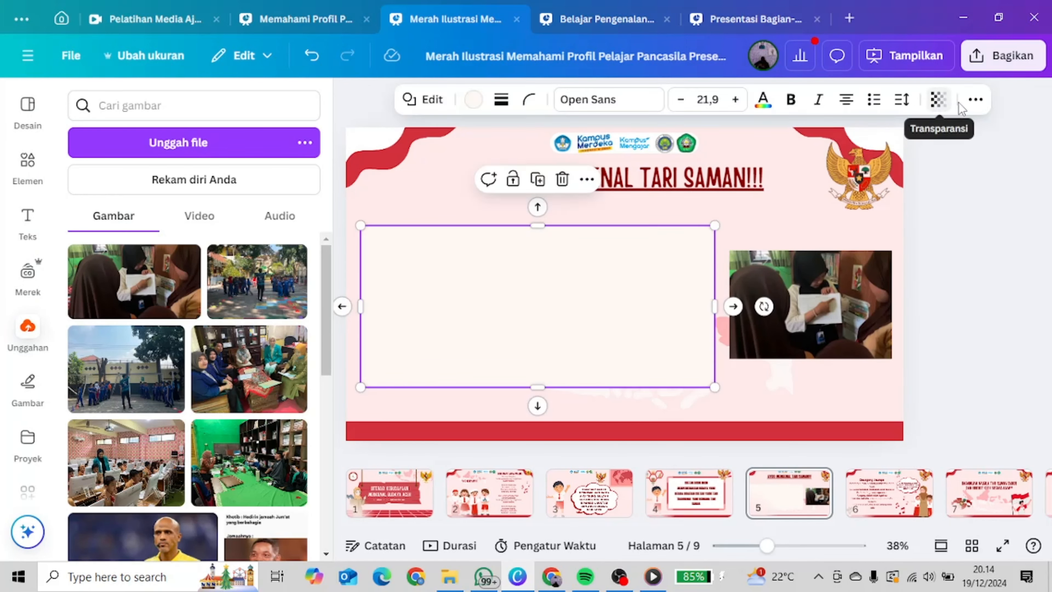
click(976, 100)
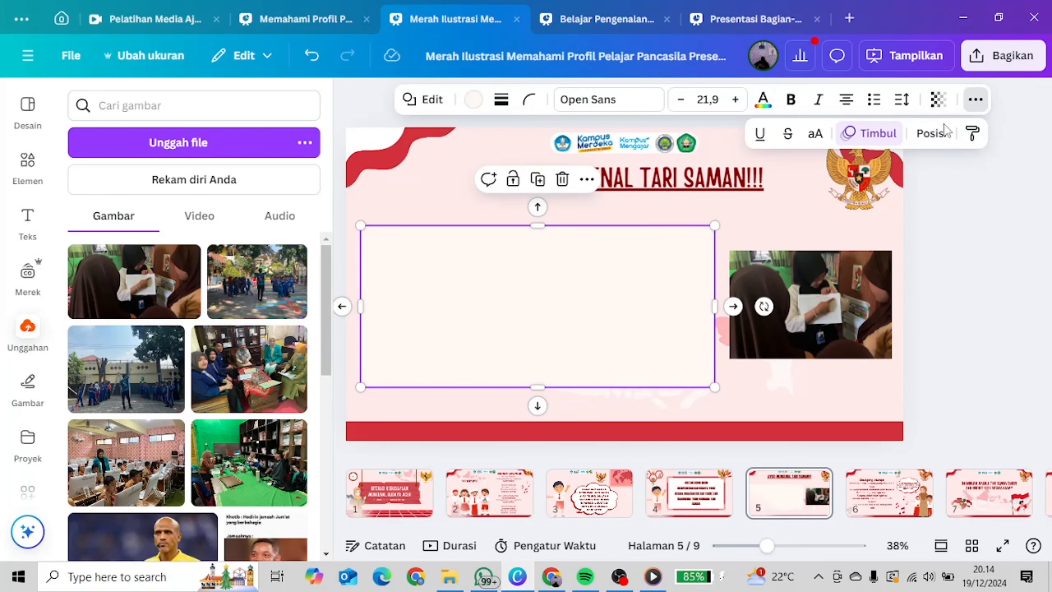
click(931, 134)
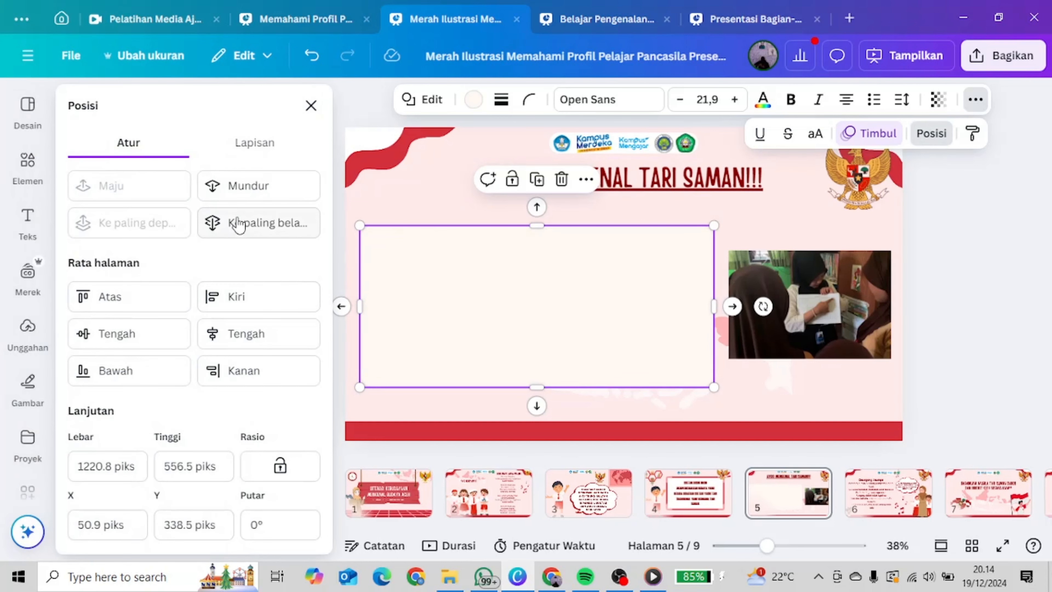
click(265, 195)
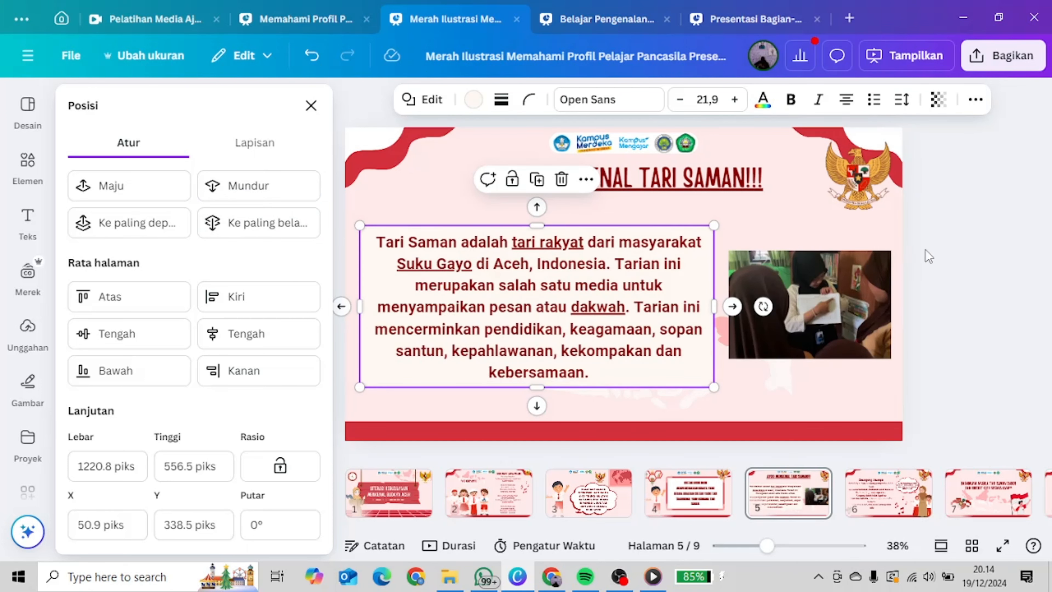
Step: Close the position settings and the side panel, and switch to the Pelatihan Media Ajar Canva presentation
key(Escape)
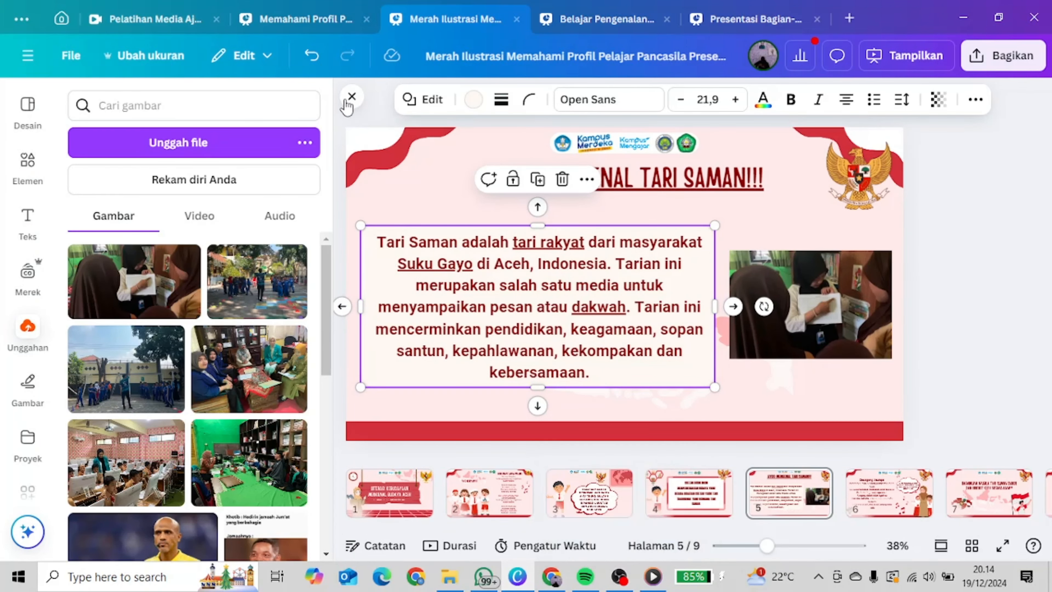
click(351, 98)
click(149, 19)
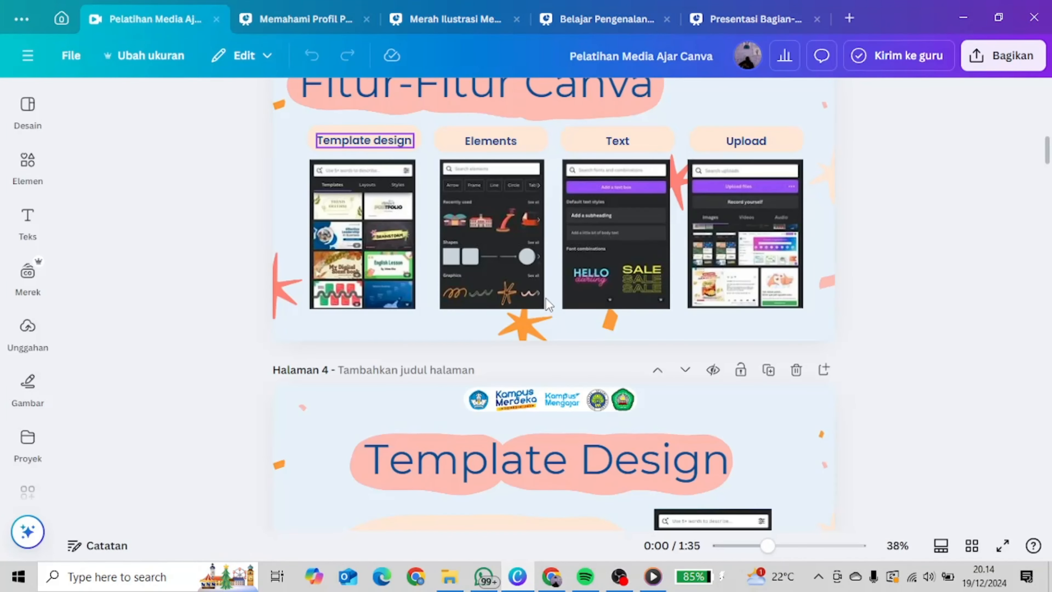
Step: Look through the feature pages of the Pelatihan Media Ajar Canva presentation and return to the Gradient page
scroll(545, 297, down, 10)
scroll(549, 305, down, 7)
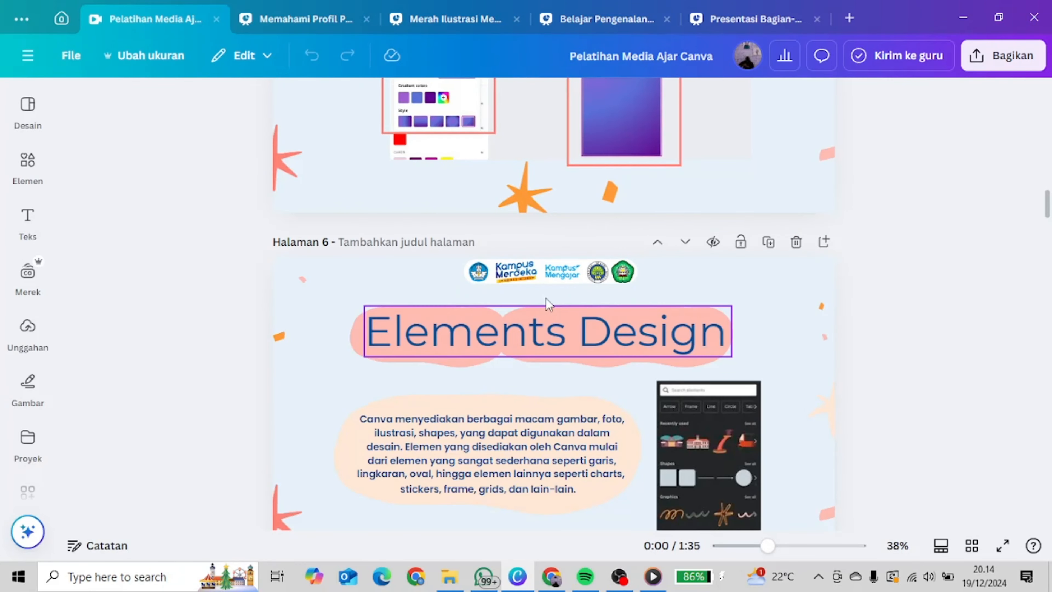
scroll(546, 298, up, 6)
scroll(546, 298, down, 20)
scroll(546, 298, up, 8)
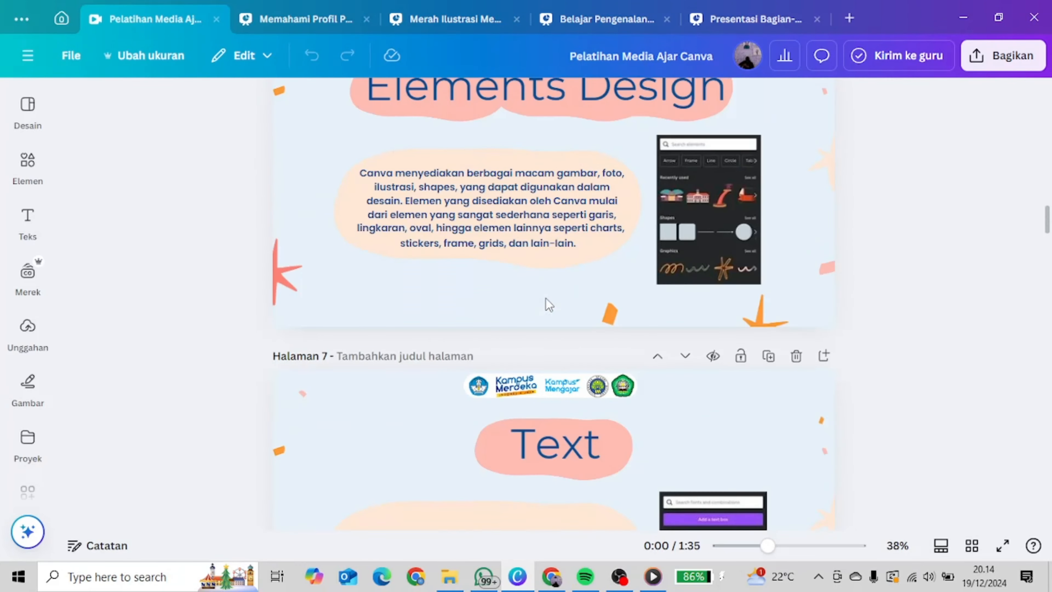
scroll(545, 298, up, 9)
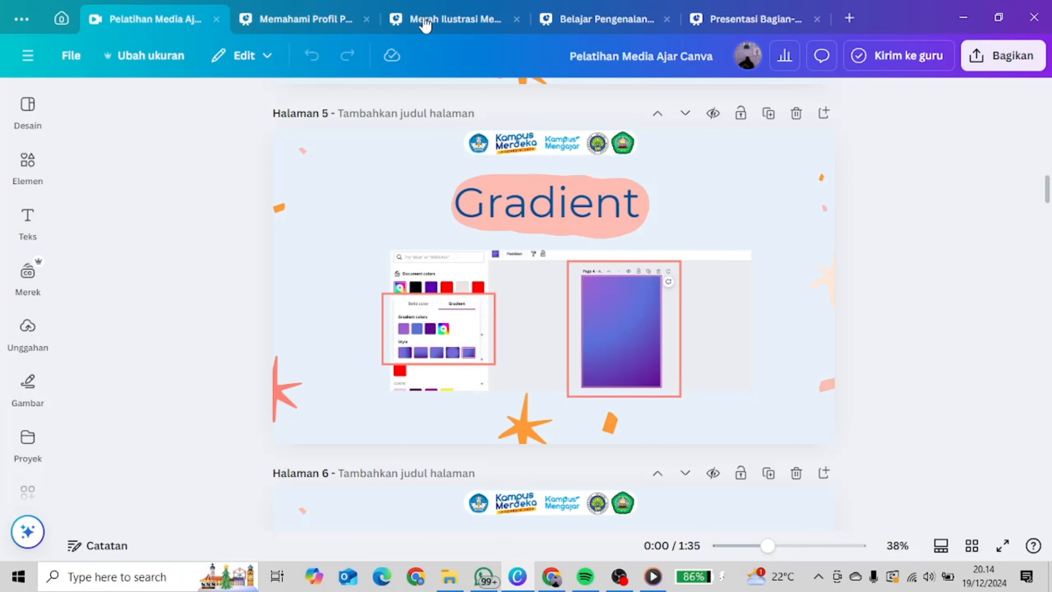
Step: Switch to the Memahami Profil Pelajar Pancasila presentation and try black and light gray as page 5's background color
click(282, 18)
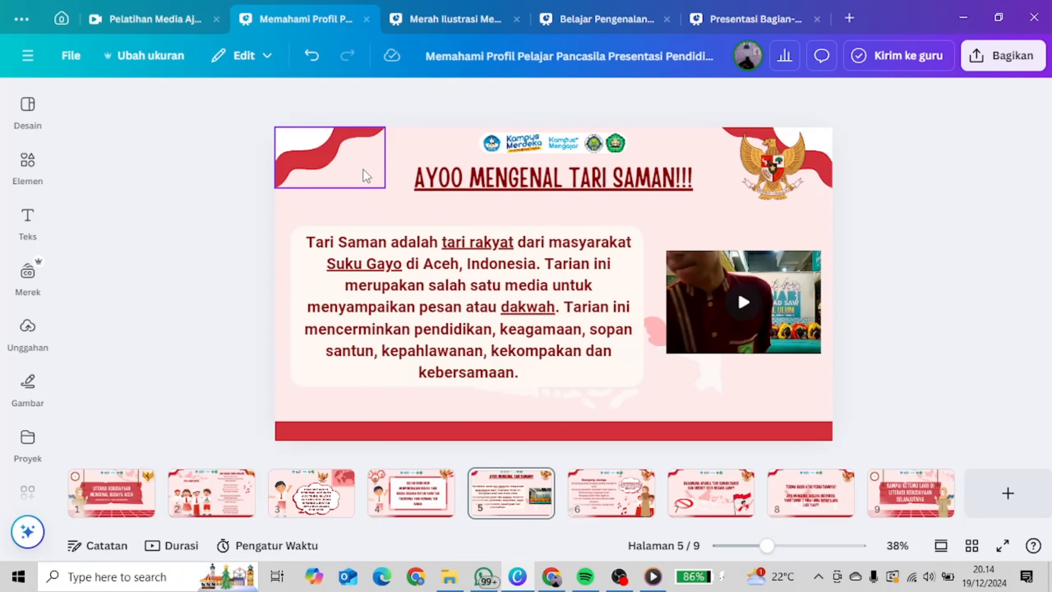
click(282, 215)
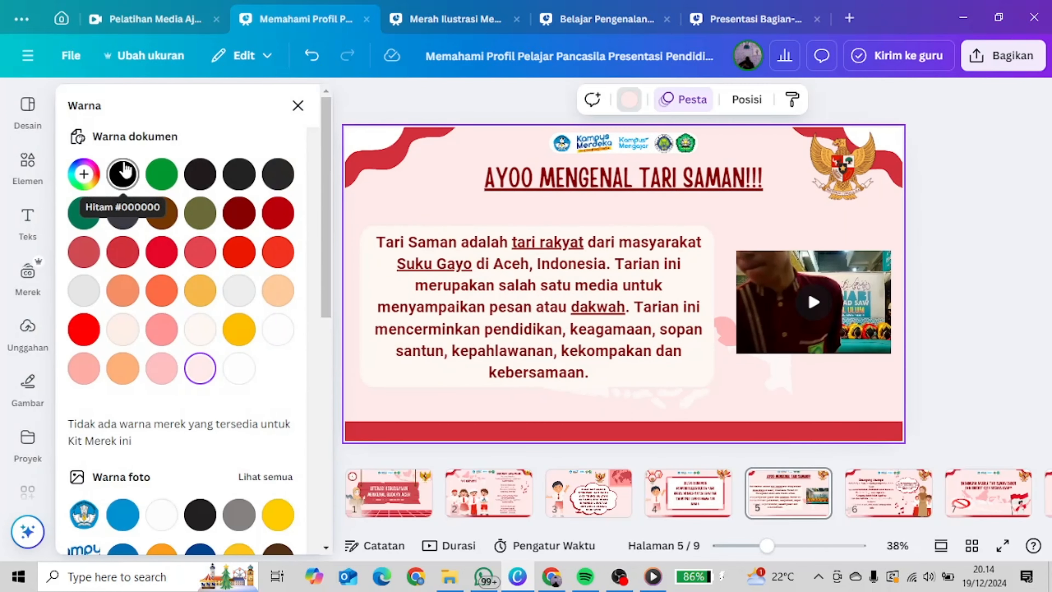
click(123, 172)
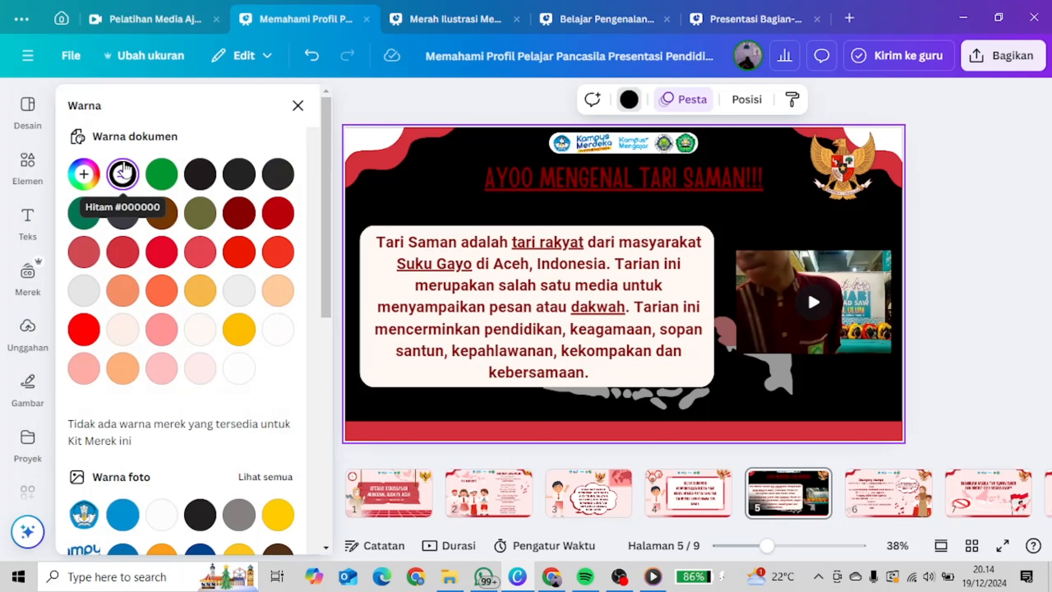
click(157, 179)
click(240, 290)
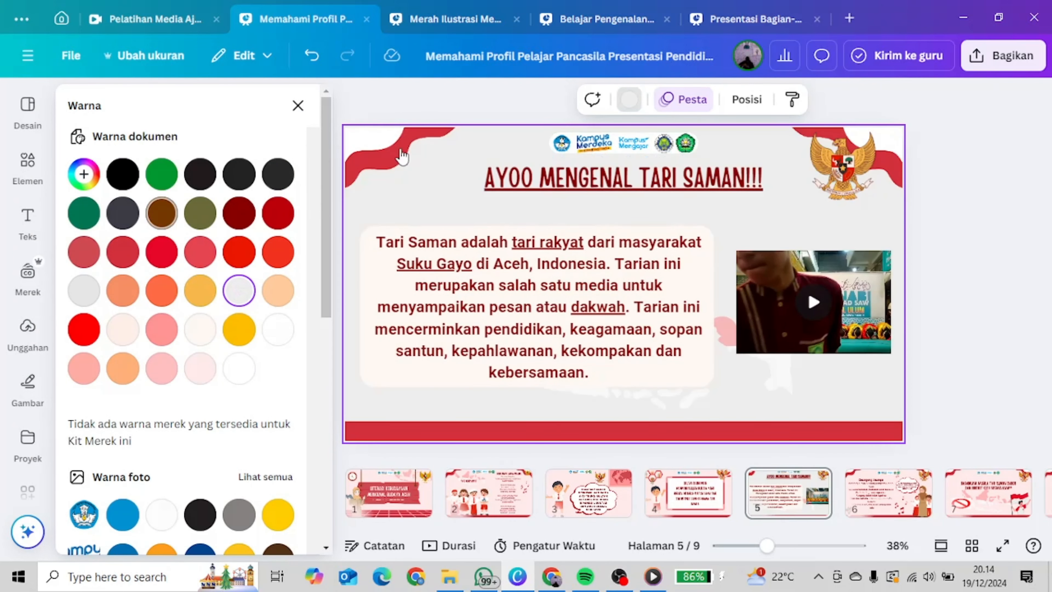
click(620, 104)
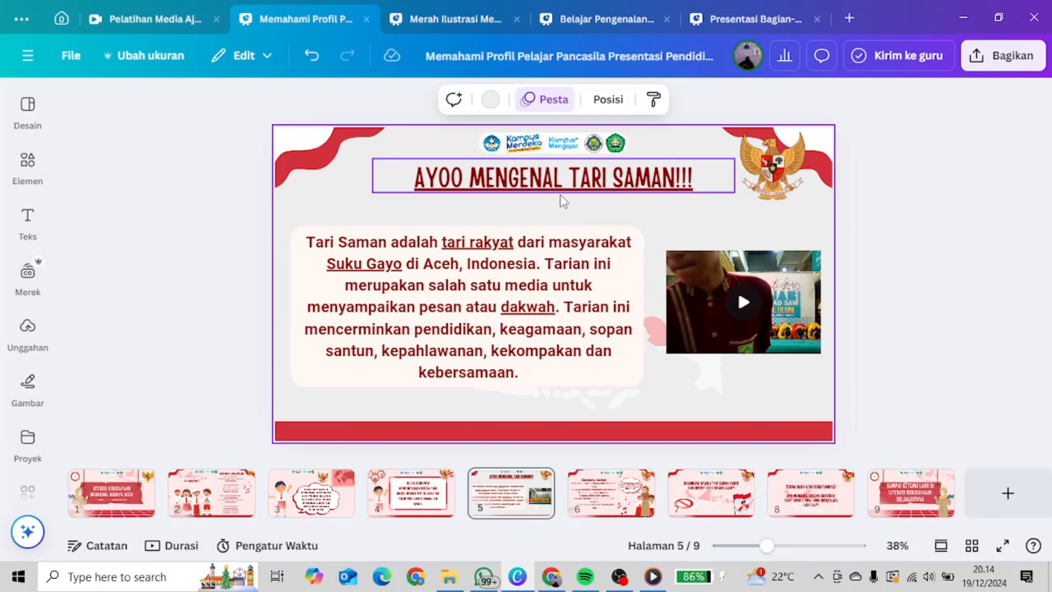
Step: Undo the background color changes on the Tari Saman page
click(308, 54)
click(308, 54)
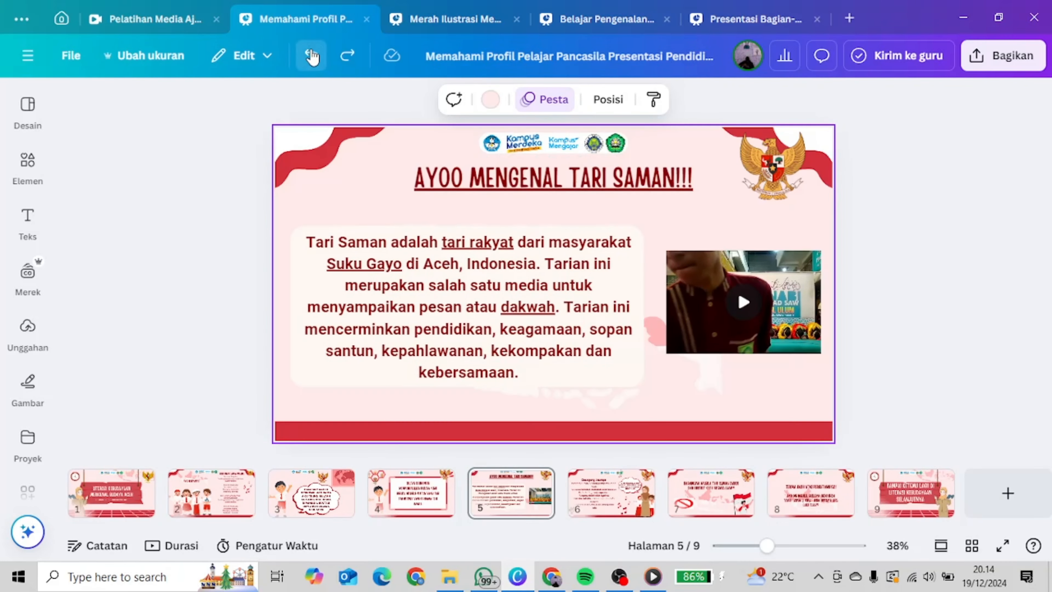
click(392, 94)
click(530, 216)
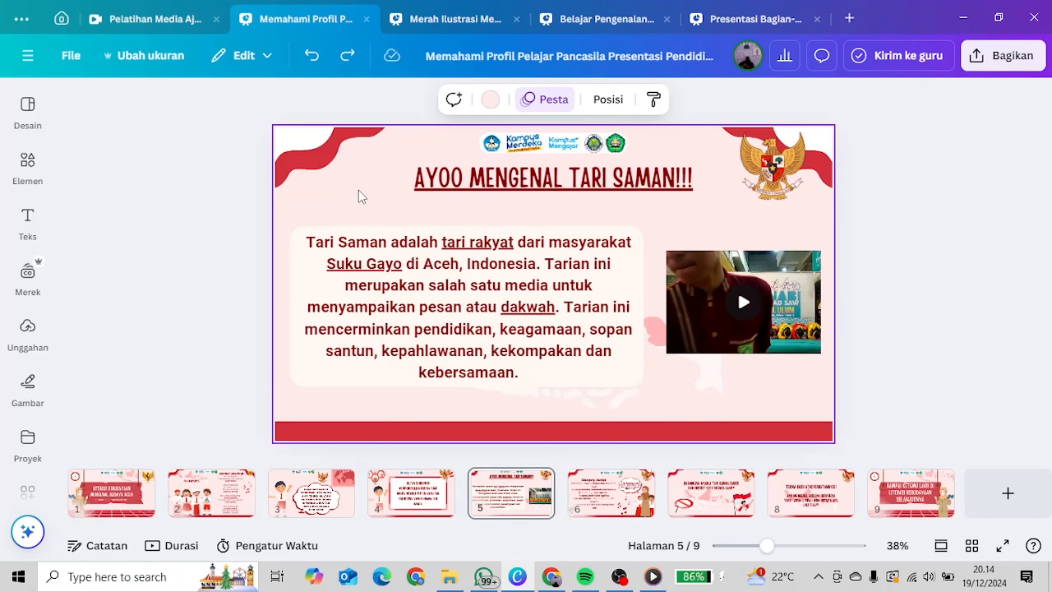
Step: Try yellow #fec106 as the Tari Saman page's background color and undo it
click(493, 102)
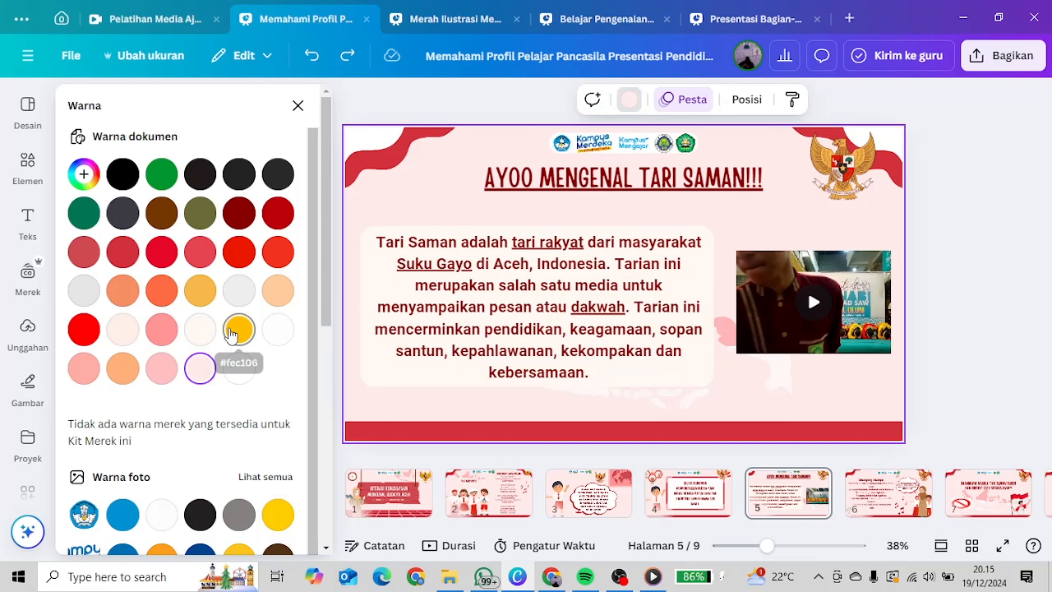
click(239, 329)
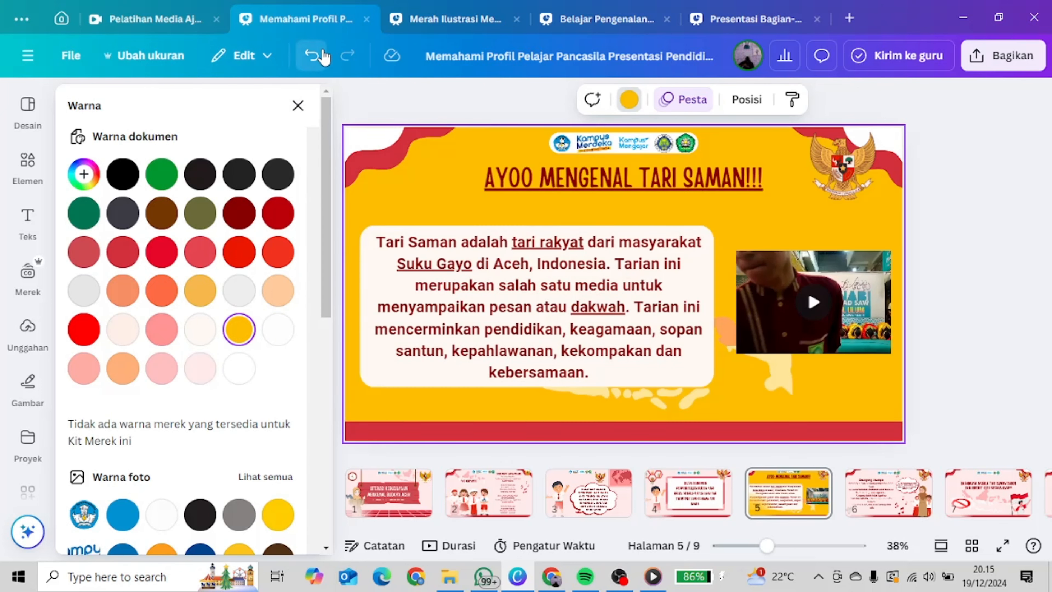
click(311, 55)
click(434, 106)
Step: Return to the Pelatihan Media Ajar Canva presentation and look through its pages up to the Collaboration page
click(169, 25)
scroll(488, 223, down, 8)
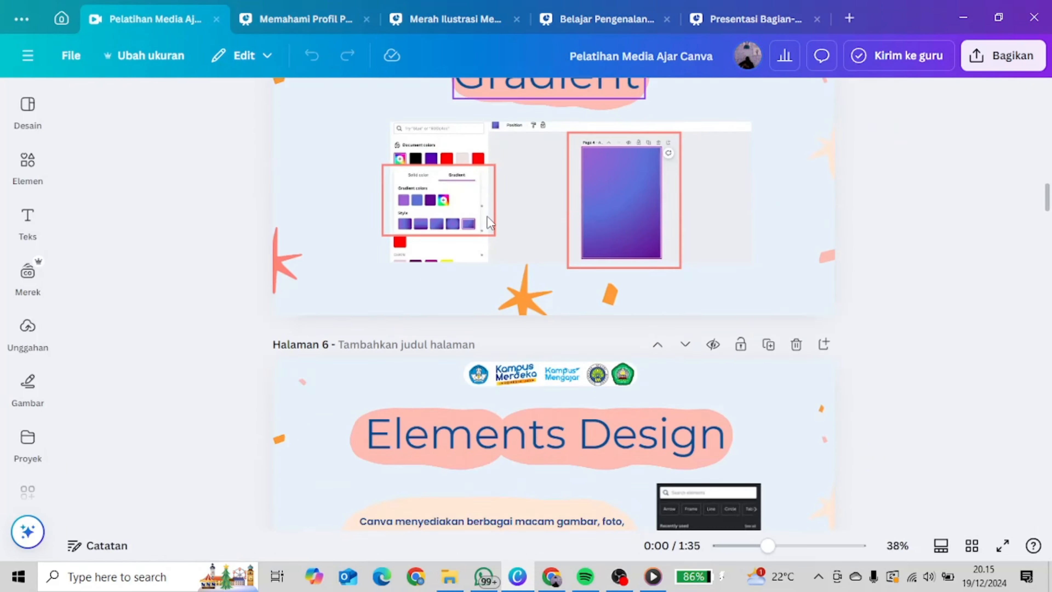
scroll(488, 223, down, 5)
scroll(489, 222, down, 12)
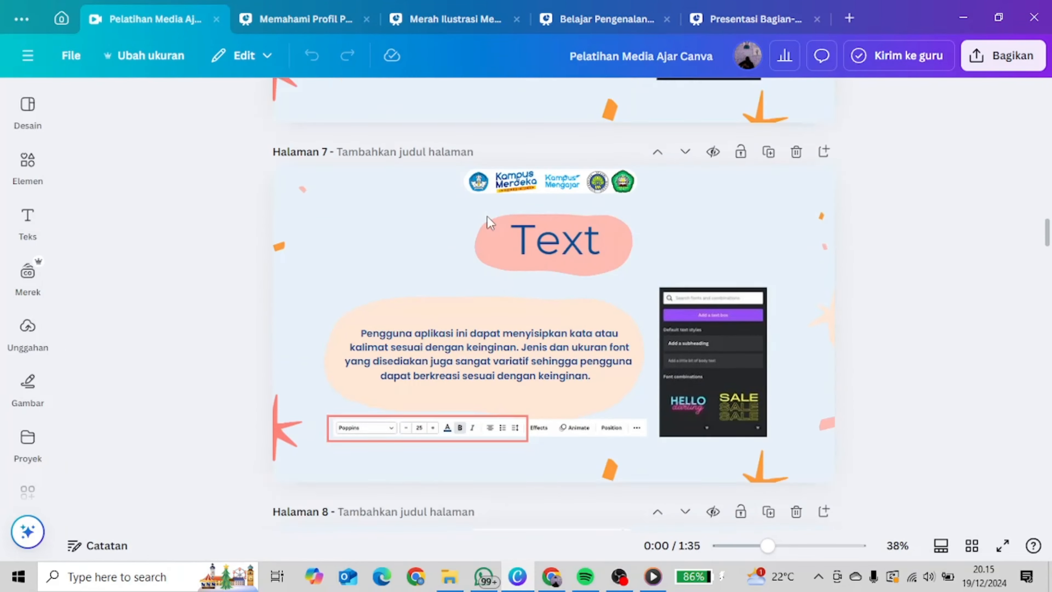
scroll(491, 227, down, 6)
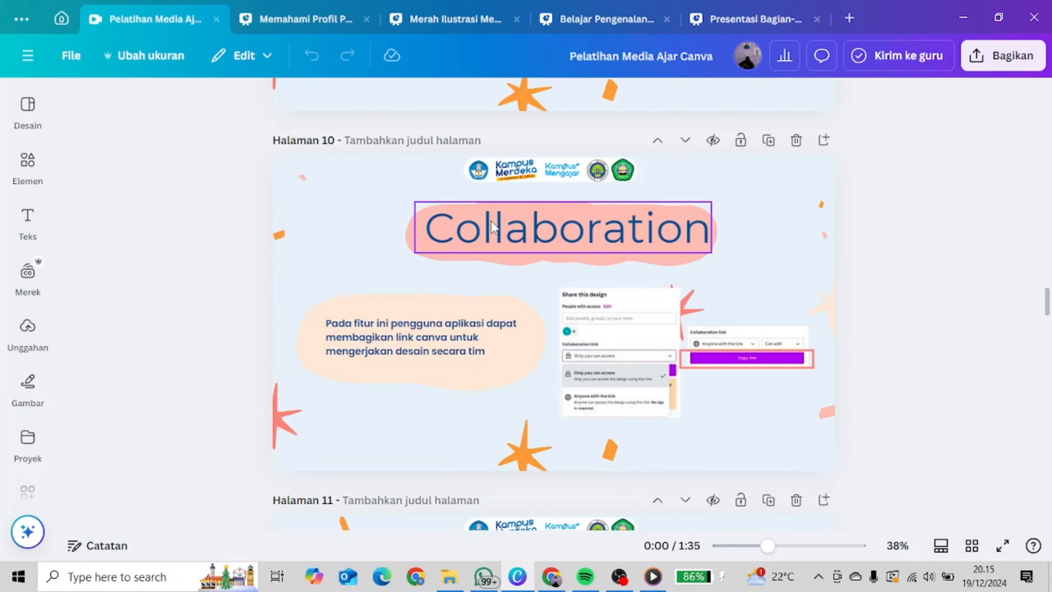
scroll(491, 221, down, 5)
scroll(492, 226, up, 11)
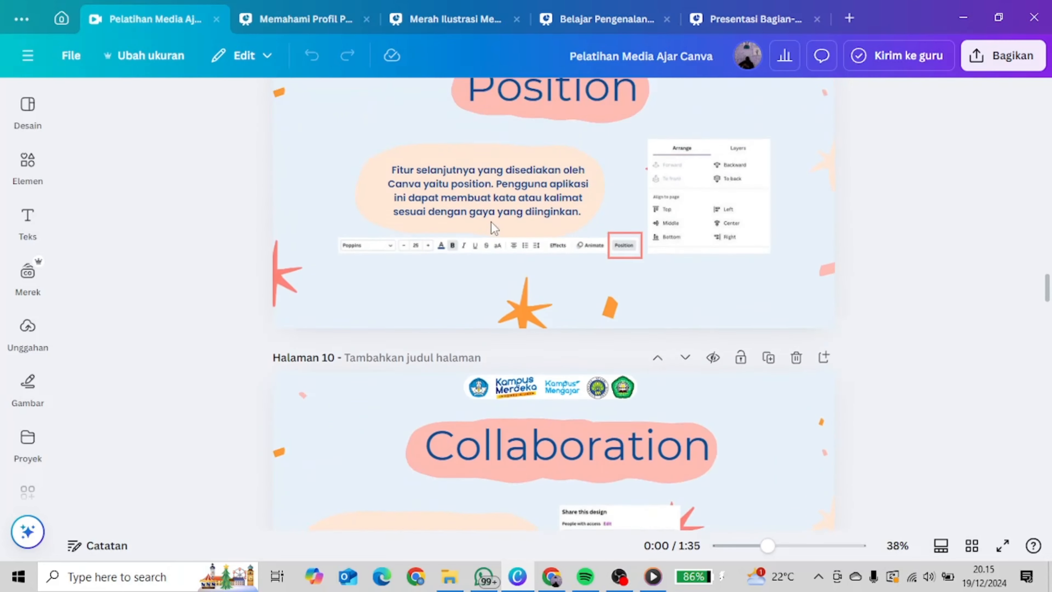
scroll(492, 228, down, 4)
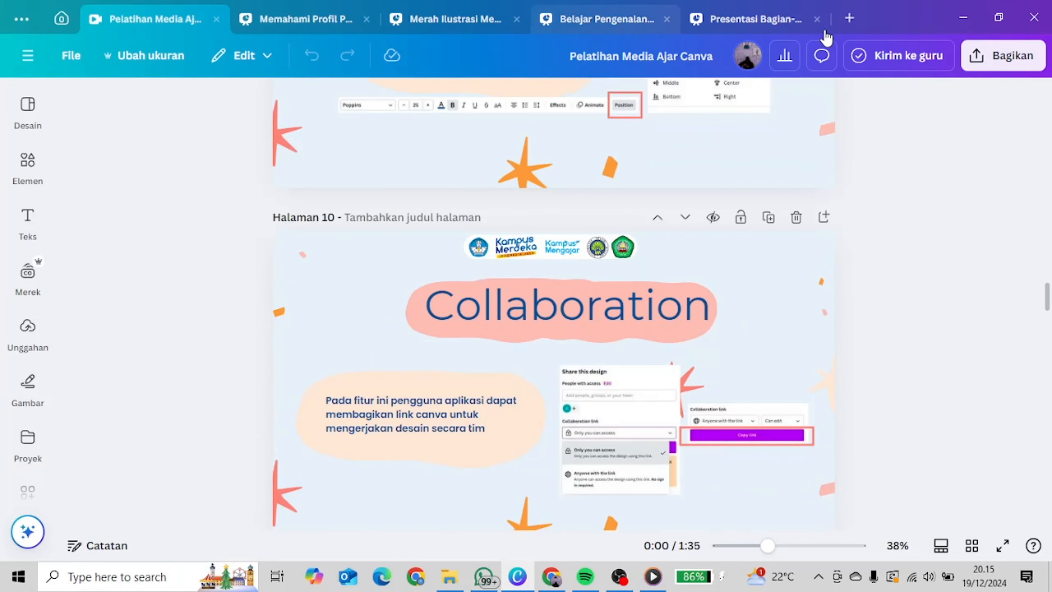
click(335, 21)
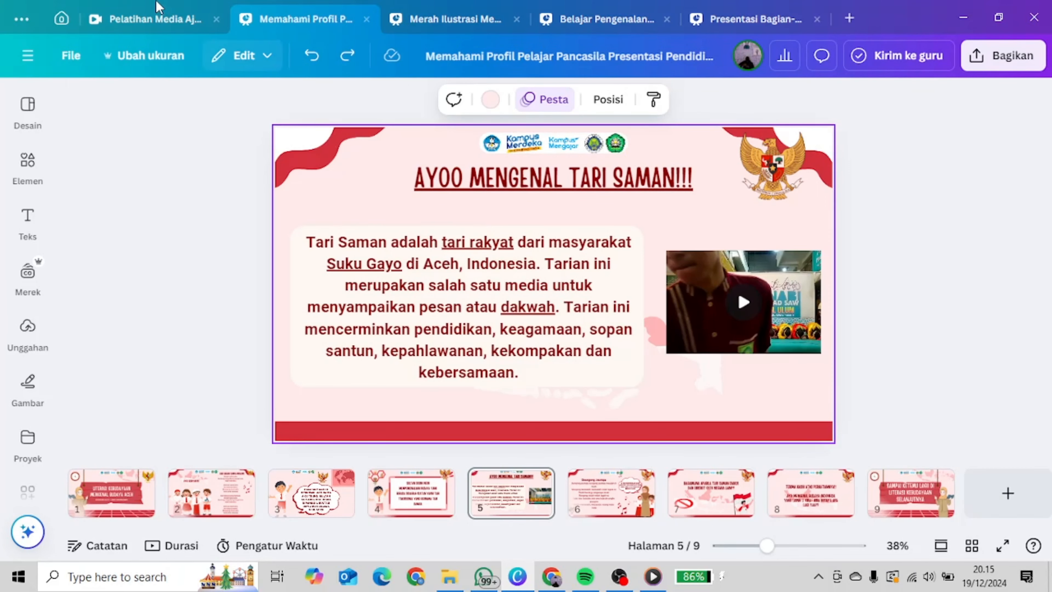
click(161, 20)
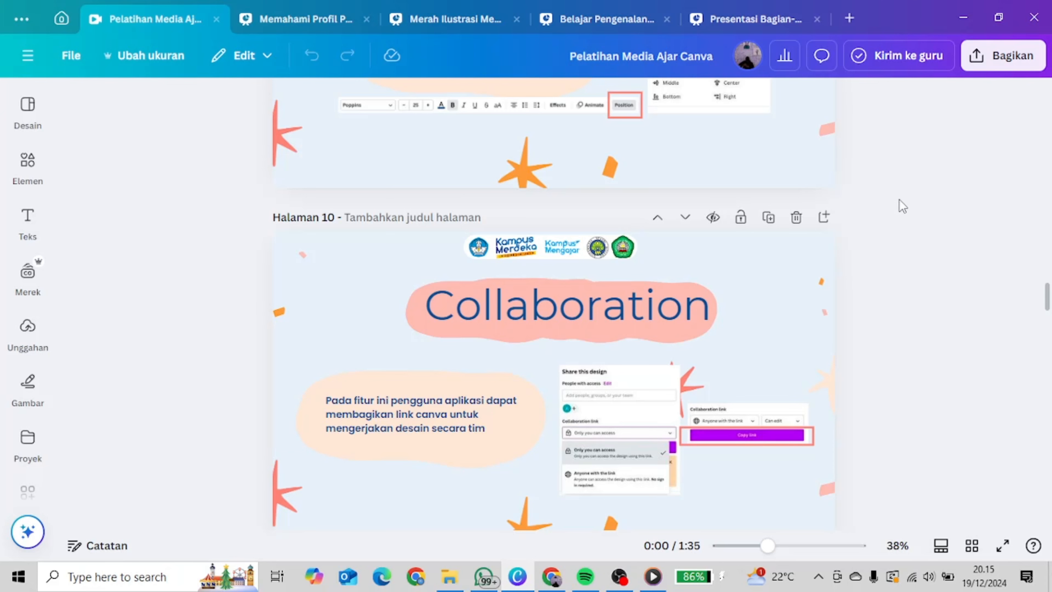
Step: In the share settings, try the collaboration link access Hanya Anda yang dapat mengakses and set it back to Yang punya tautan
click(989, 64)
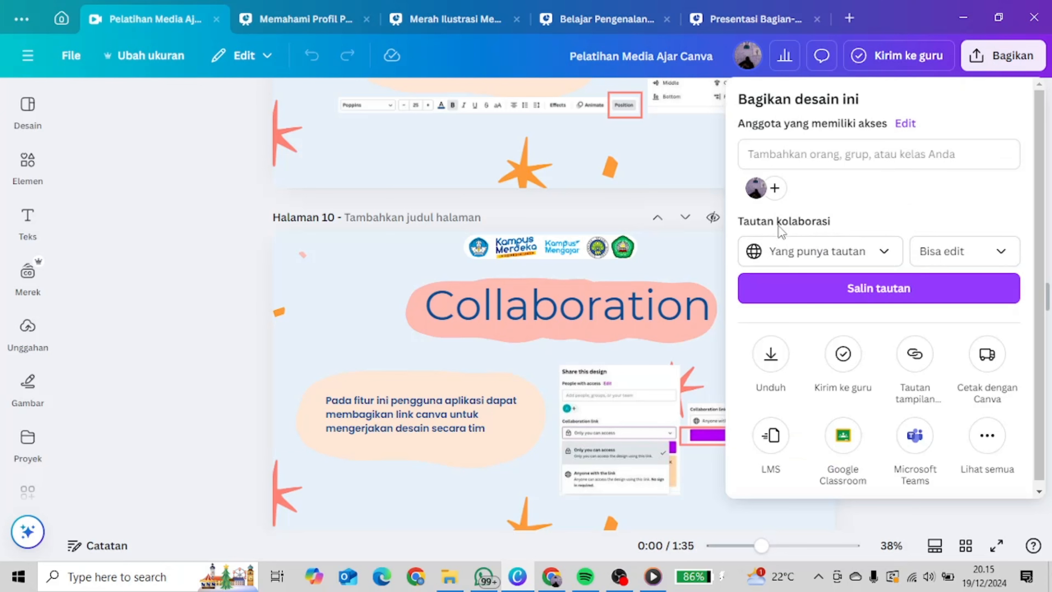
click(871, 256)
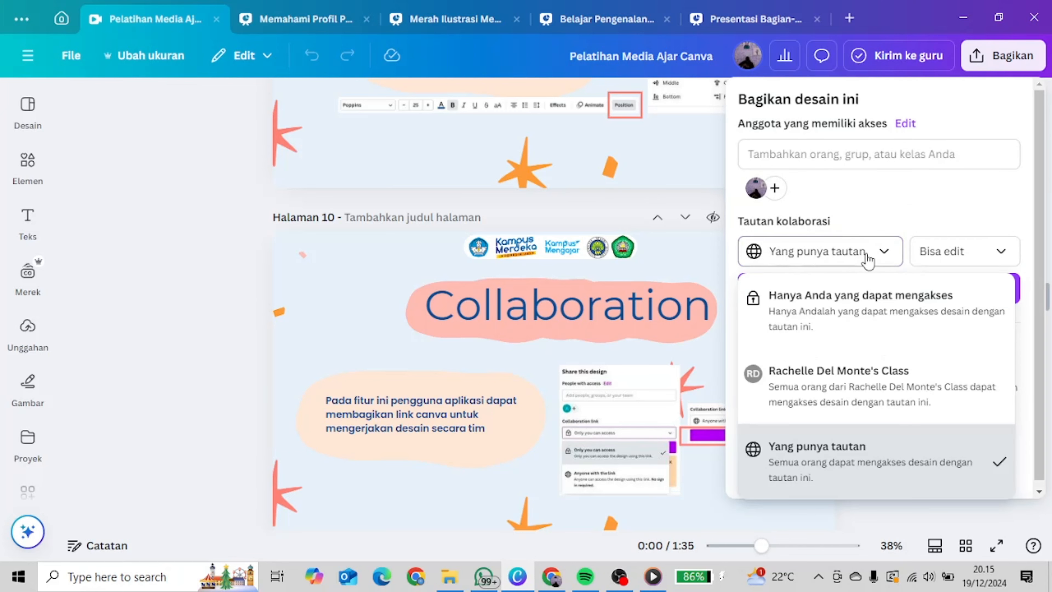
click(864, 318)
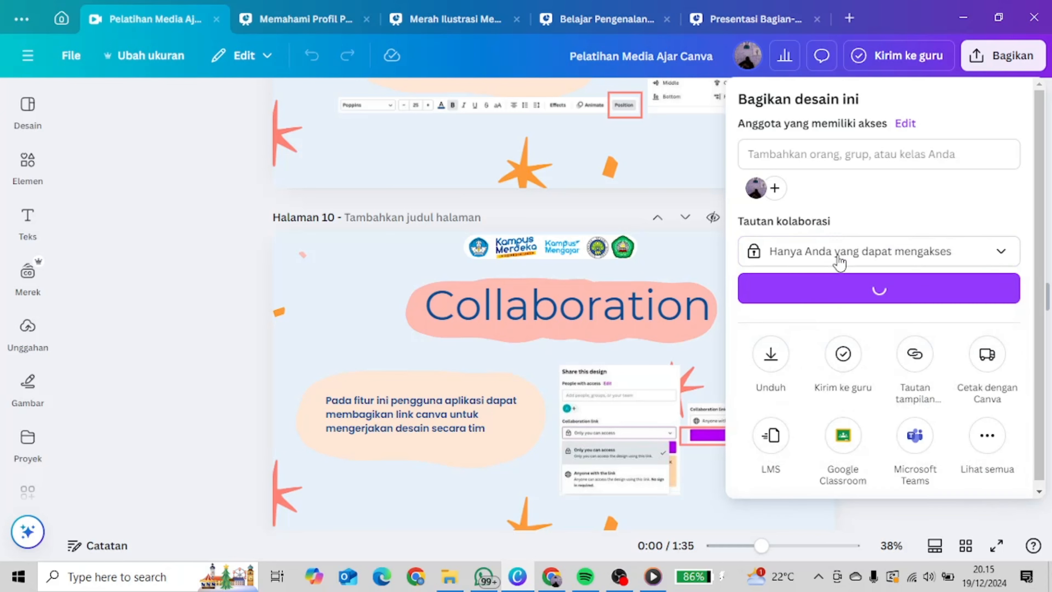
click(860, 260)
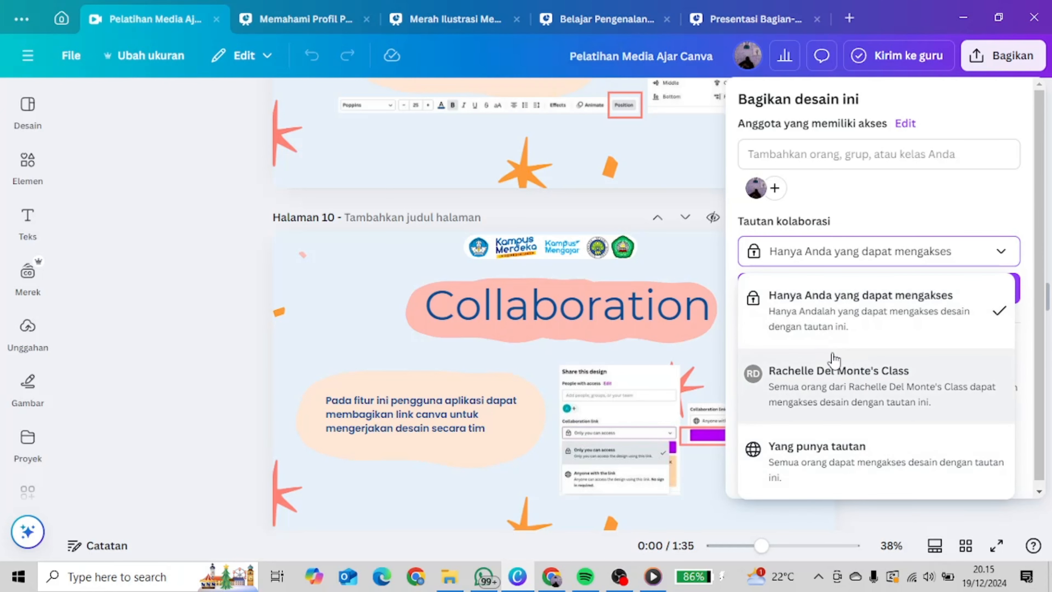
click(826, 457)
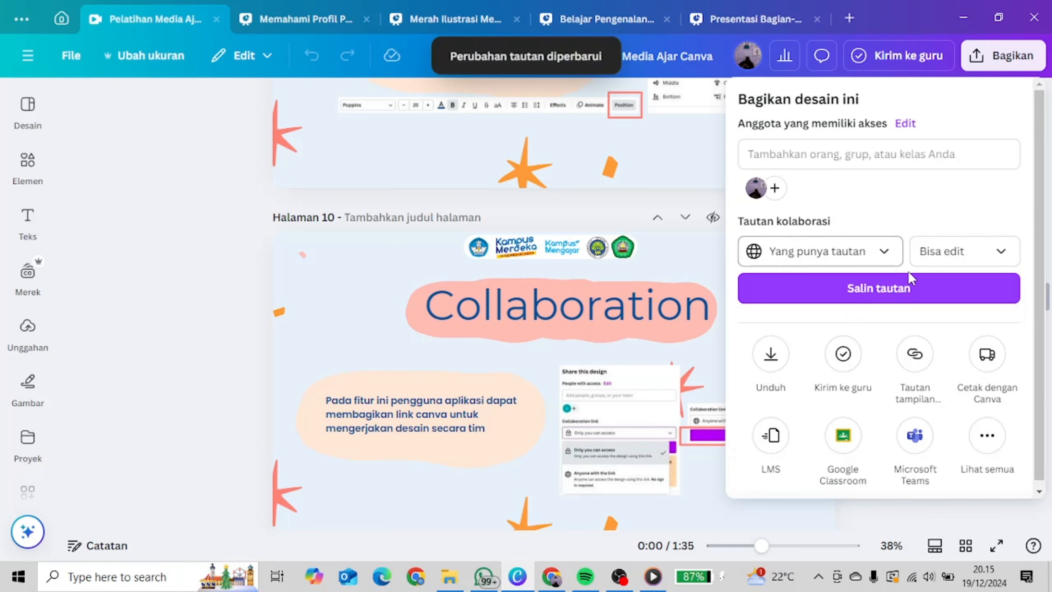
Step: Try the Bisa lihat and Bisa komen permissions for the collaboration link and close the share settings
click(975, 254)
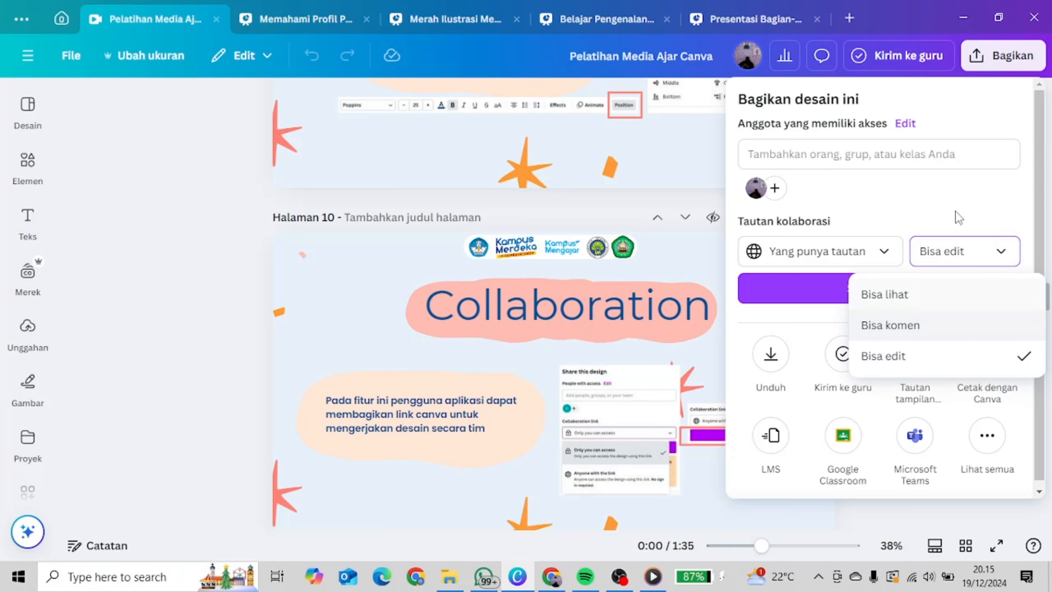
click(927, 300)
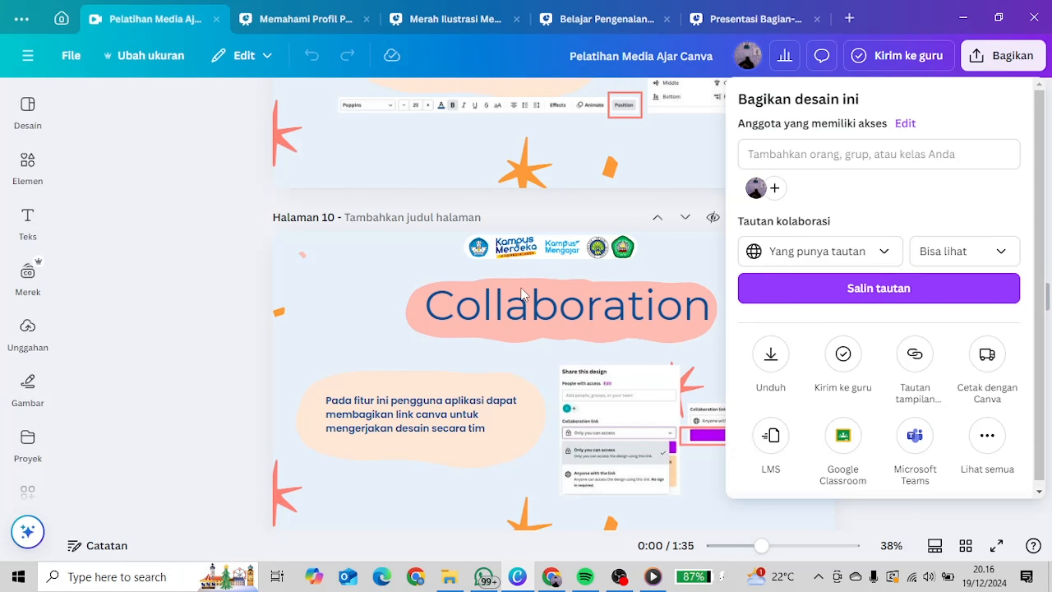
click(961, 254)
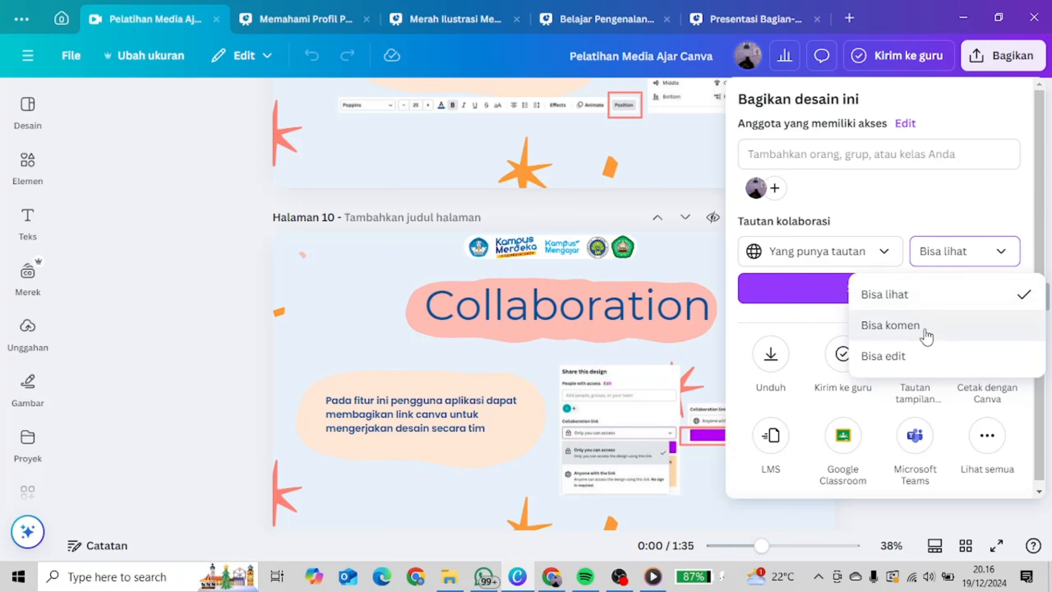
click(899, 327)
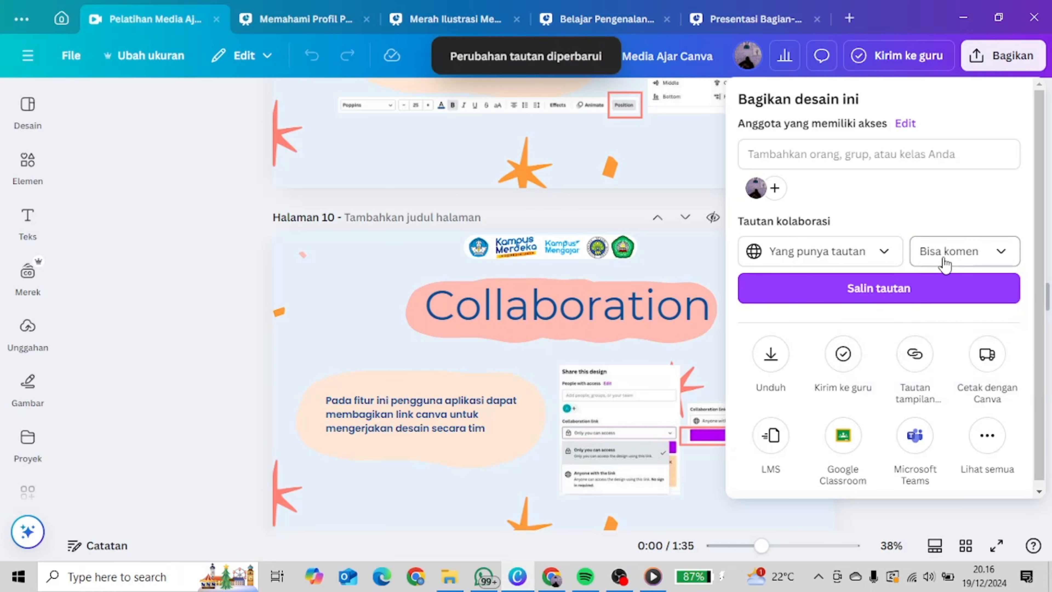
click(579, 212)
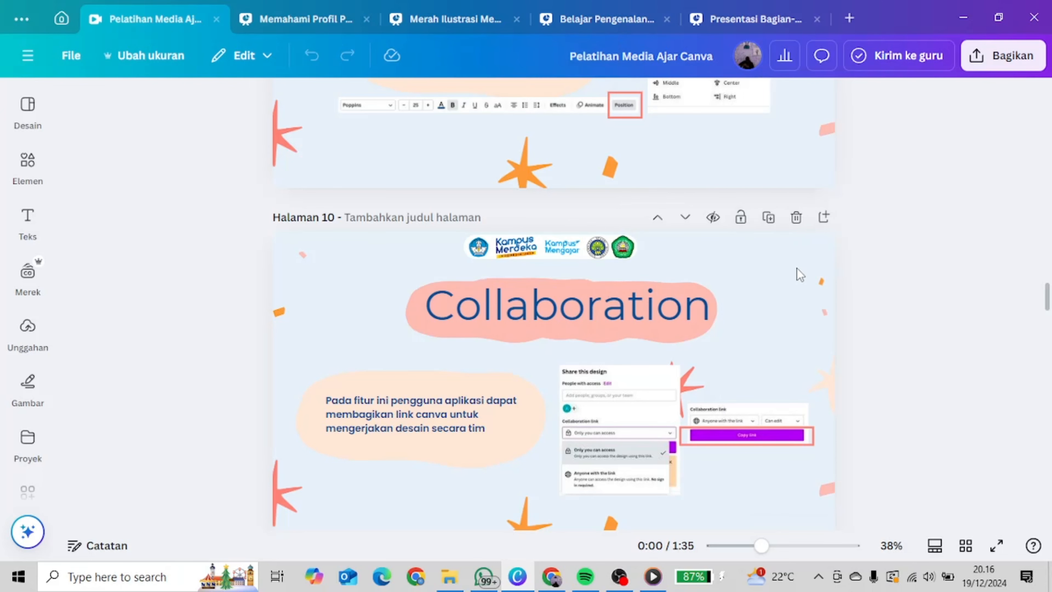
Step: Set the collaboration link's permission to Bisa edit and copy the link
scroll(689, 284, up, 6)
click(722, 290)
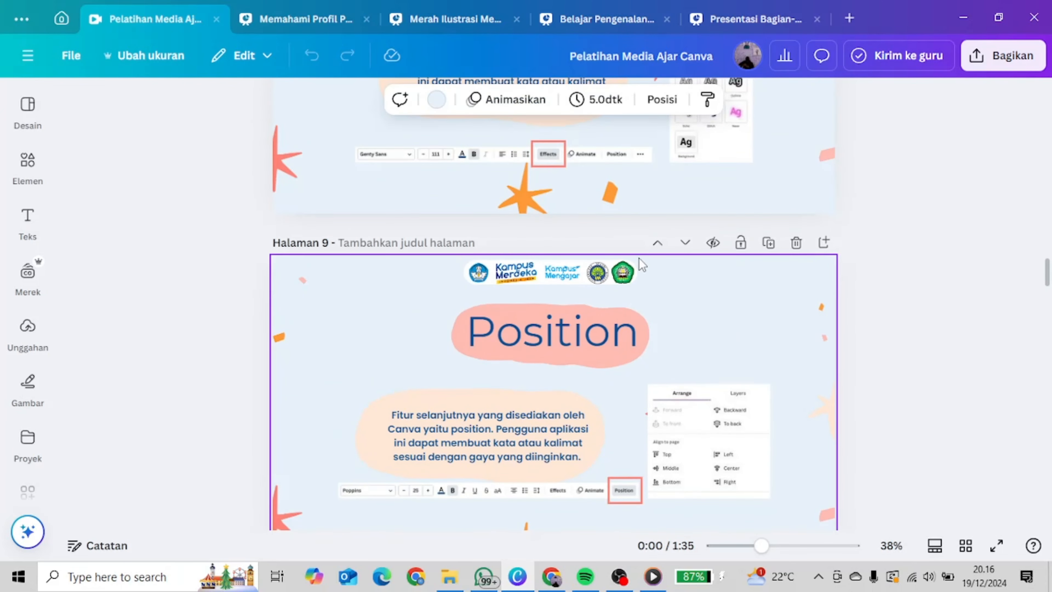
scroll(709, 328, down, 4)
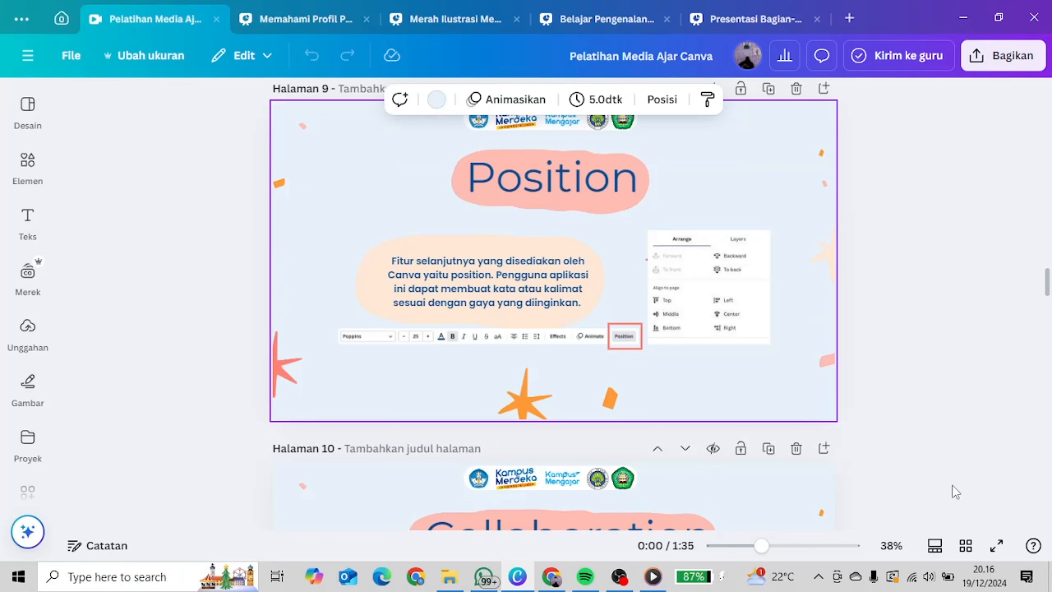
click(1006, 70)
click(949, 252)
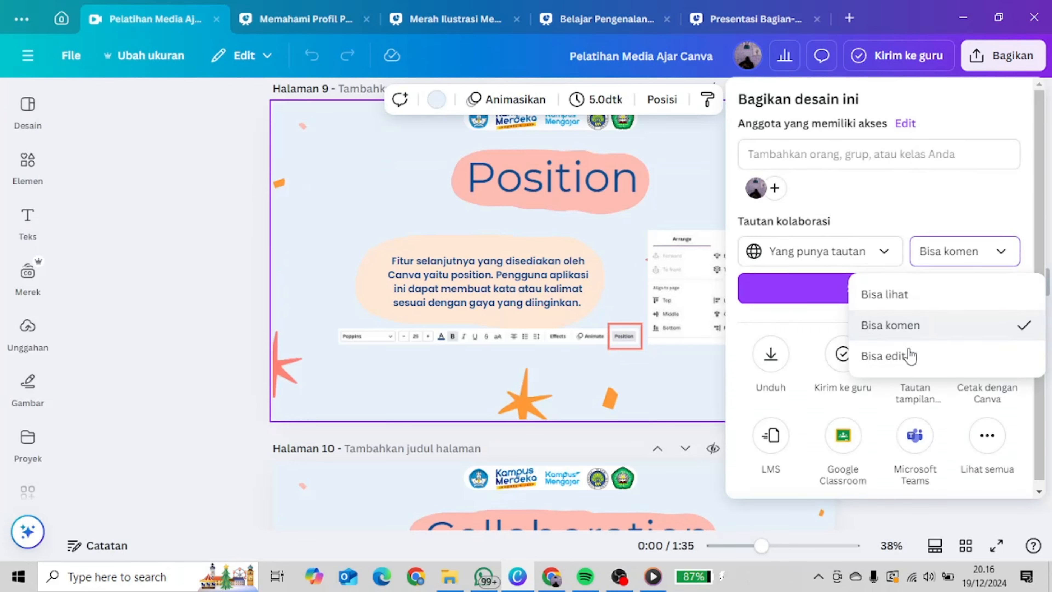
click(908, 358)
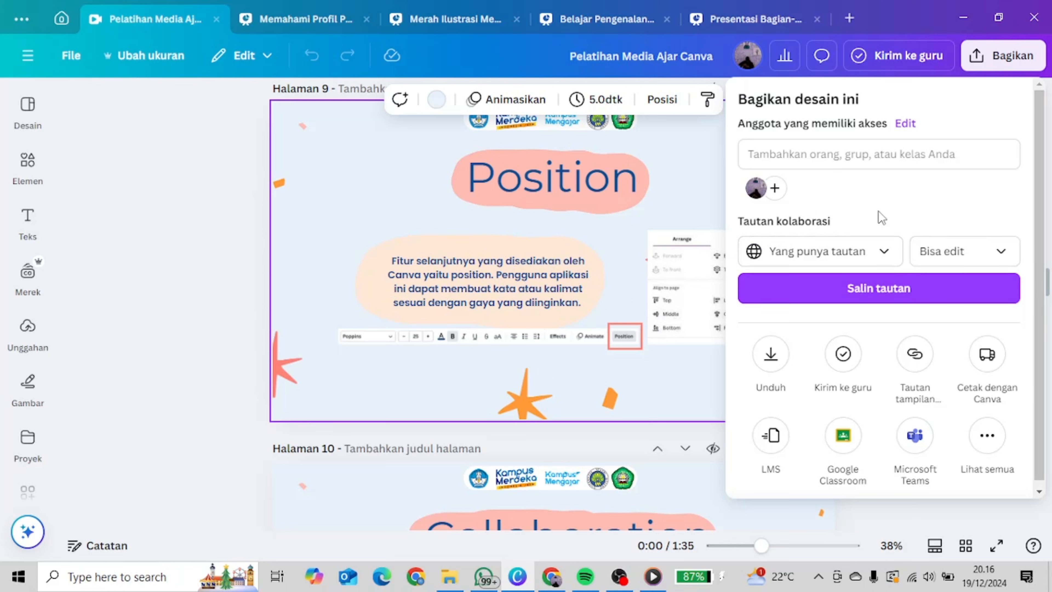
click(907, 295)
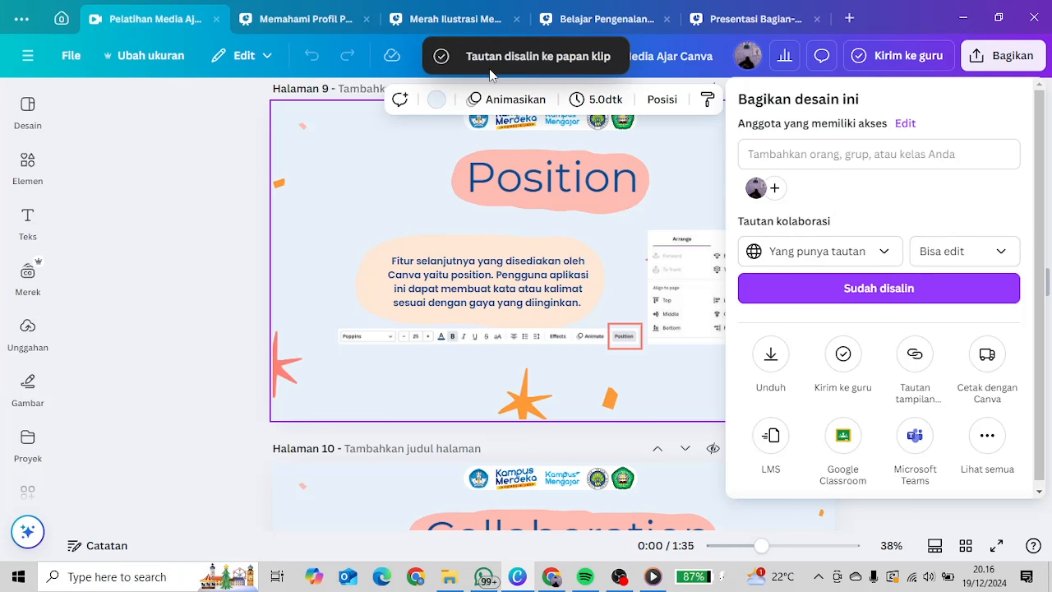
Step: Close the share settings and go back to the Canva introduction on page 2
click(208, 248)
scroll(905, 323, up, 10)
scroll(907, 323, up, 5)
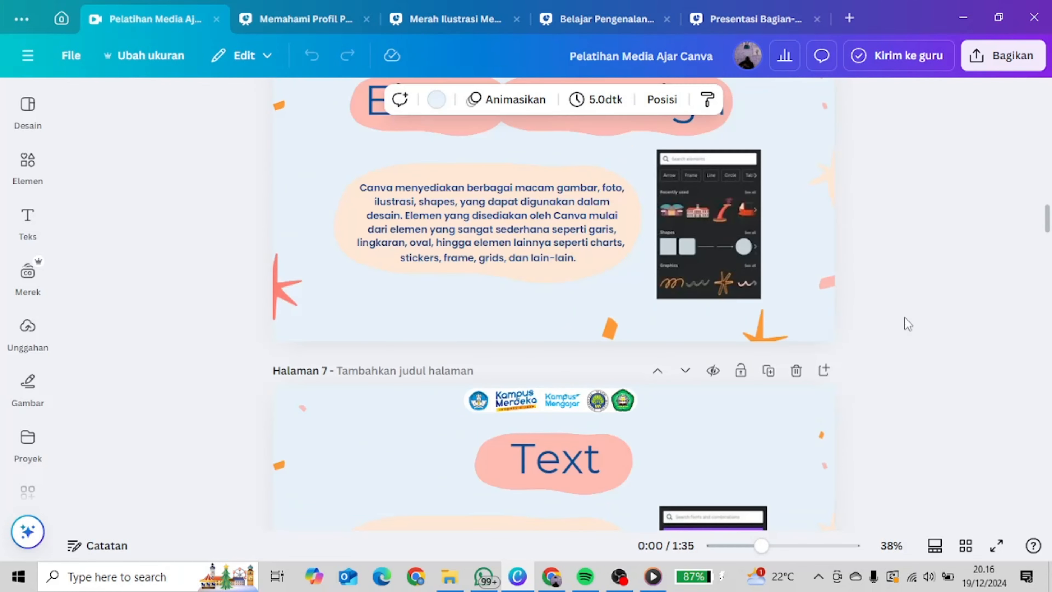
scroll(907, 323, up, 20)
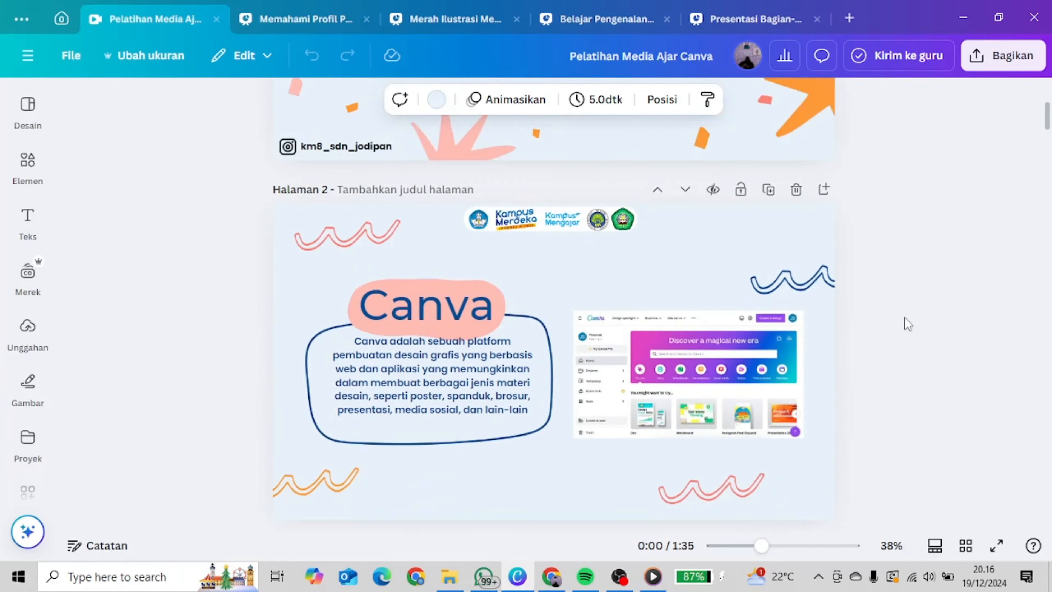